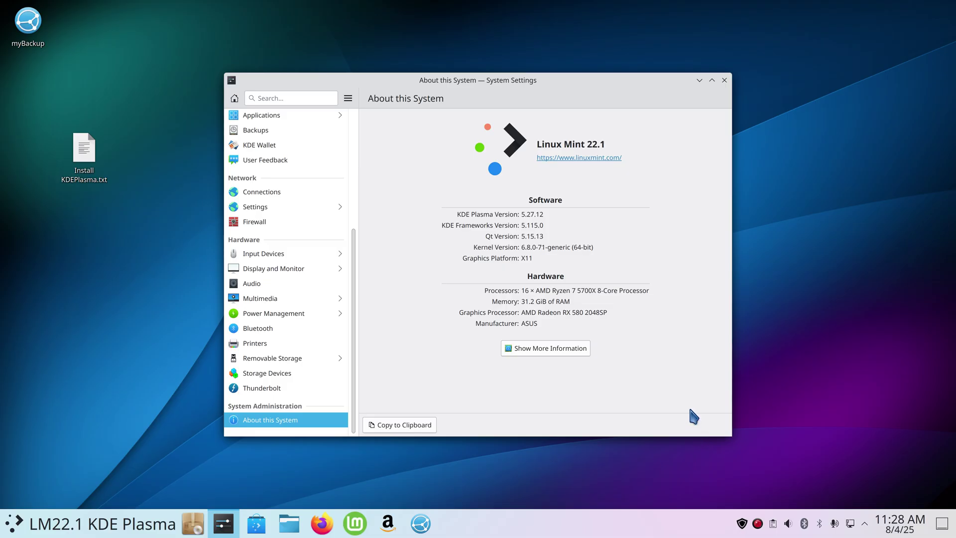
Close the system information window, then briefly open Software Manager and close it.
{"action": "left_click", "coordinate": [724, 81]}
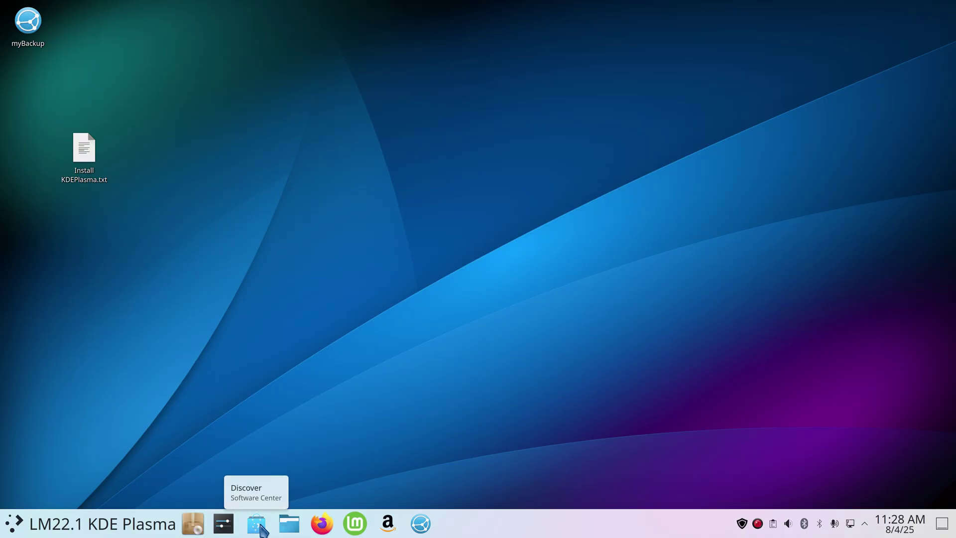
{"action": "left_click", "coordinate": [194, 524]}
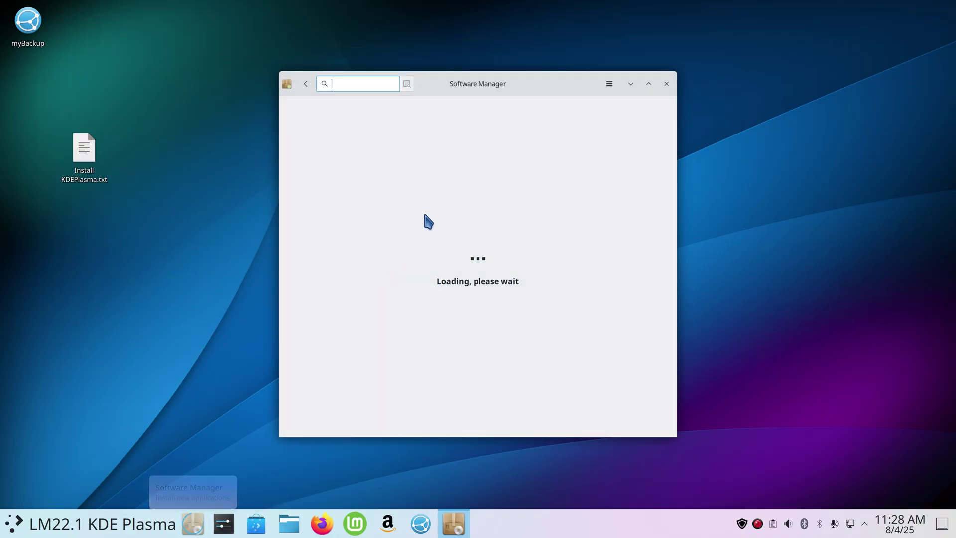
{"action": "left_click", "coordinate": [667, 84]}
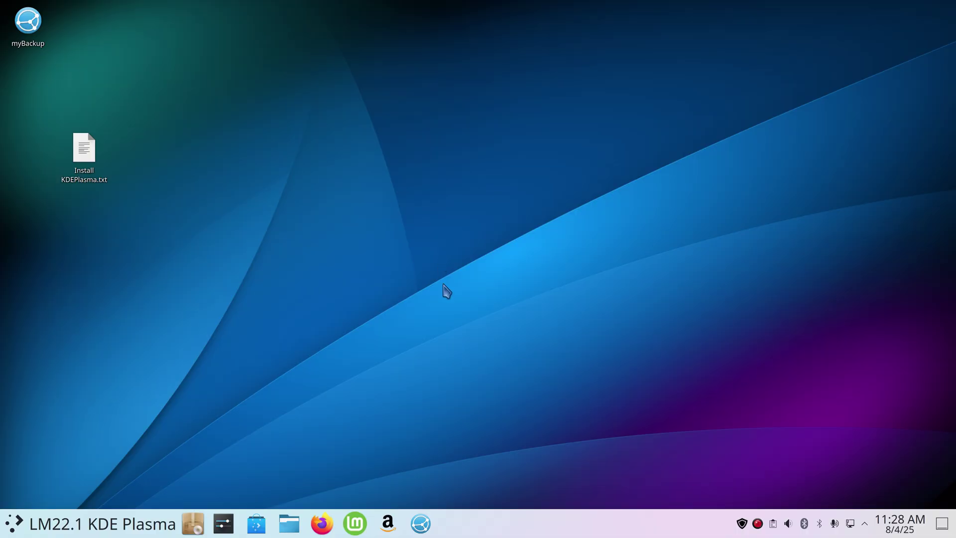
Launch Konsole with enlarged text and run the 'inxi -Fxz' system report.
{"action": "type", "text": "k"}
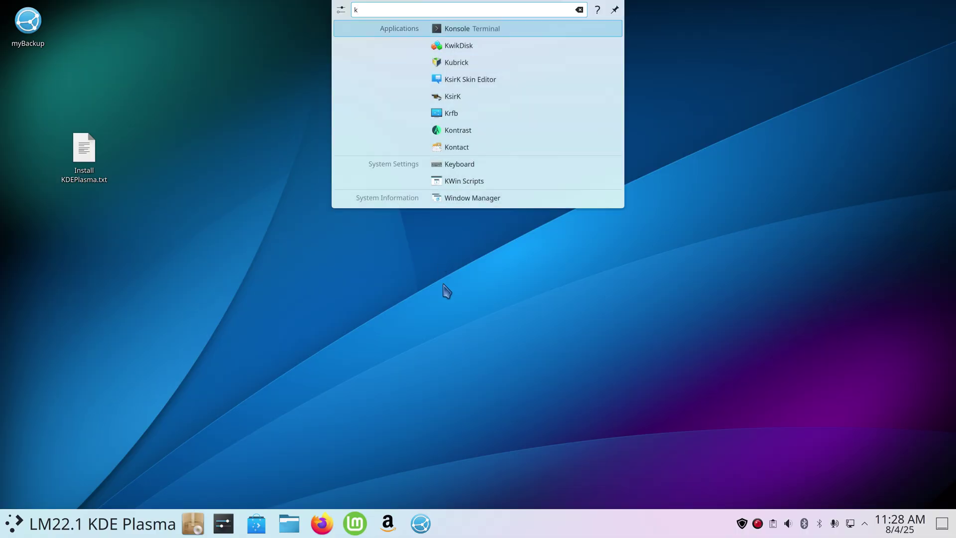
{"action": "key", "text": "Return"}
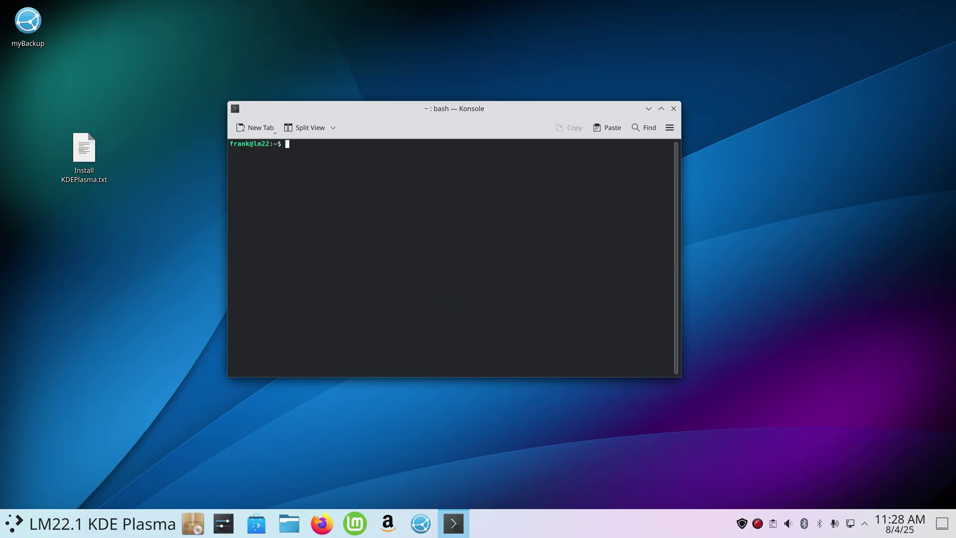
{"action": "key", "text": "ctrl+plus"}
{"action": "type", "text": "inxu"}
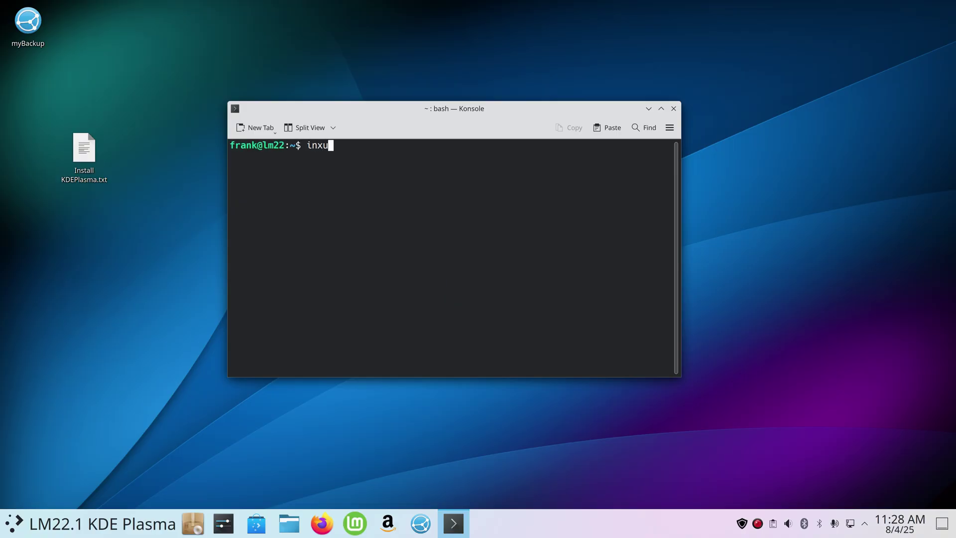
{"action": "key", "text": "BackSpace"}
{"action": "type", "text": "i -Fxz"}
{"action": "key", "text": "Return"}
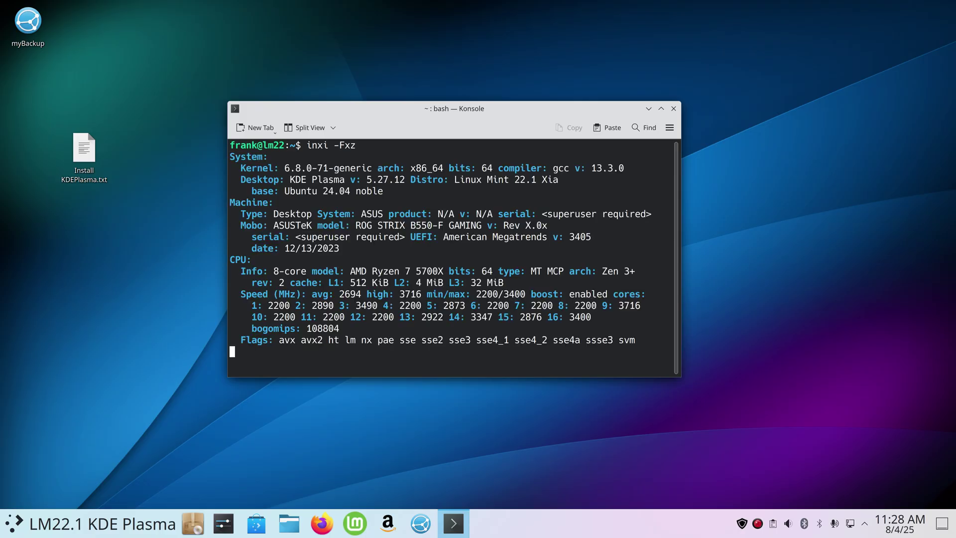
Highlight the -Fxz options, KDE Plasma desktop, kernel version, Linux Mint 22.1 Xia and CPU model.
{"action": "scroll", "coordinate": [458, 286], "scroll_direction": "up", "scroll_amount": 15}
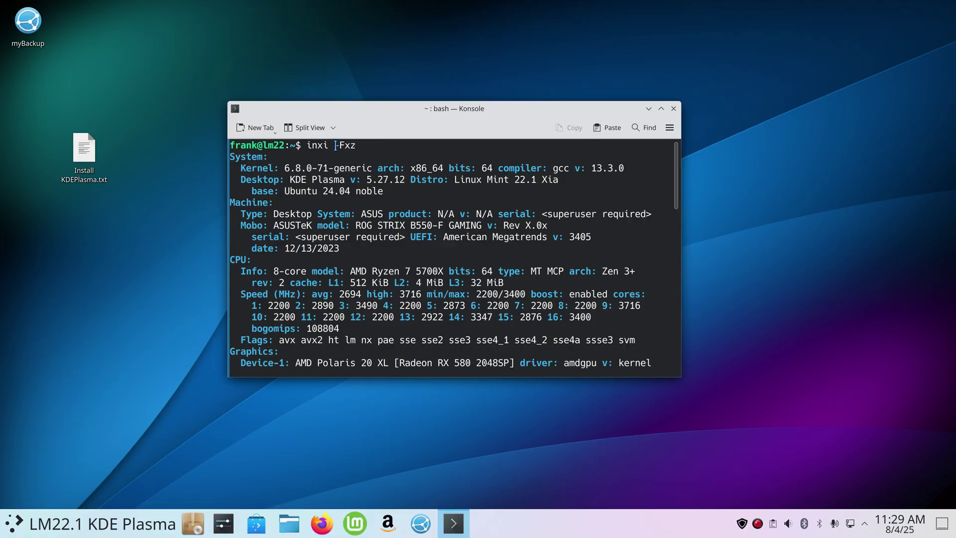
{"action": "left_click_drag", "start_coordinate": [335, 145], "coordinate": [355, 145]}
{"action": "left_click_drag", "start_coordinate": [408, 110], "coordinate": [380, 90]}
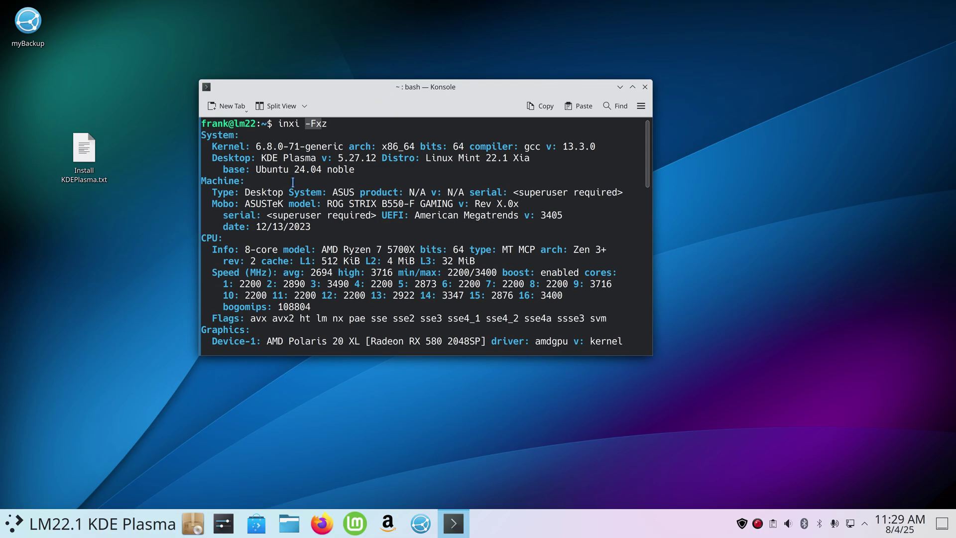
{"action": "left_click_drag", "start_coordinate": [261, 158], "coordinate": [312, 157]}
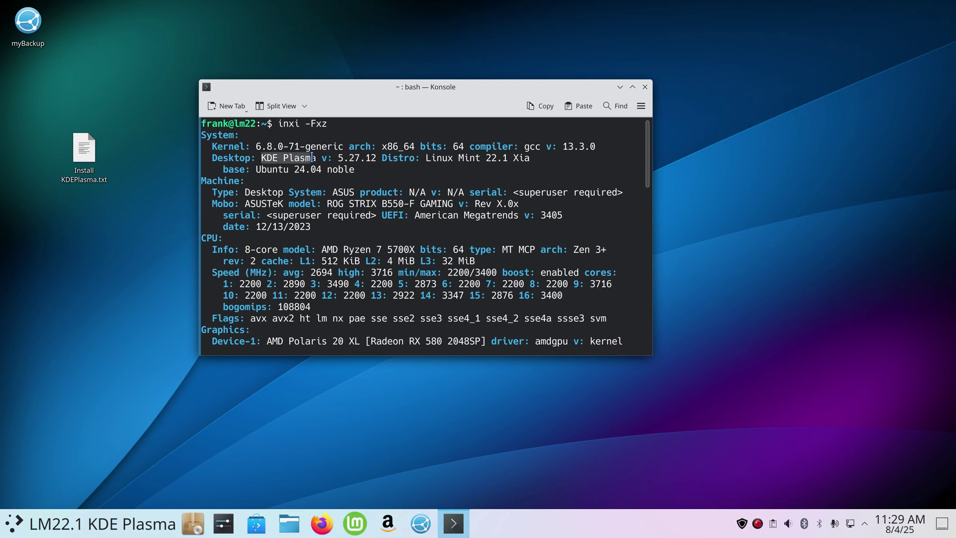
{"action": "left_click_drag", "start_coordinate": [256, 146], "coordinate": [283, 146]}
{"action": "left_click_drag", "start_coordinate": [424, 158], "coordinate": [535, 158]}
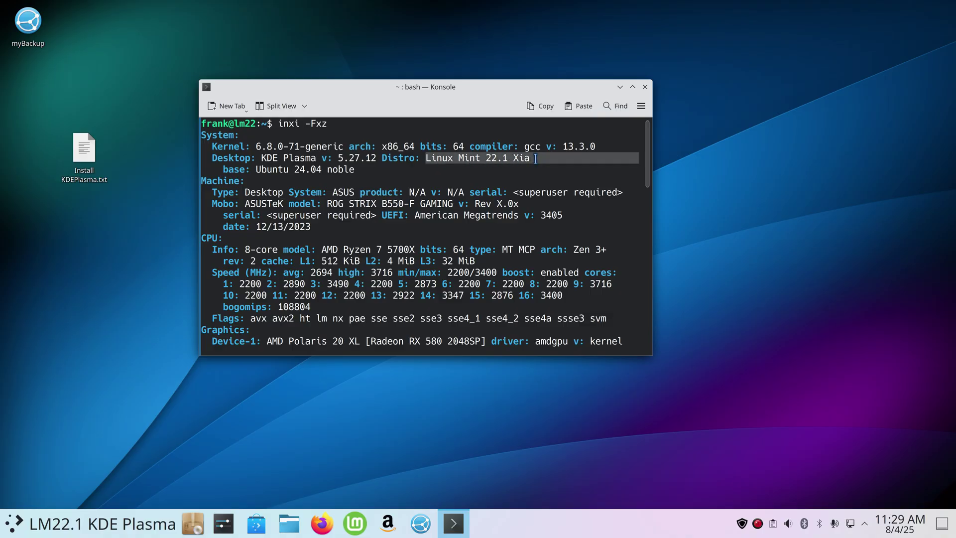
{"action": "left_click_drag", "start_coordinate": [322, 250], "coordinate": [410, 250]}
Highlight the AMD Polaris graphics card, 3840x2160~60Hz resolution and 32 GiB total memory.
{"action": "scroll", "coordinate": [401, 269], "scroll_direction": "down", "scroll_amount": 3}
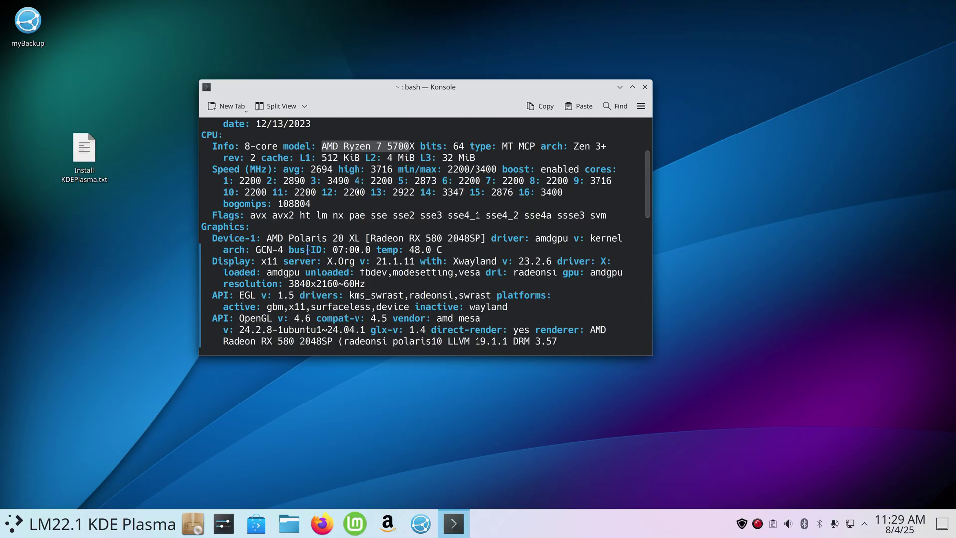
{"action": "left_click_drag", "start_coordinate": [268, 238], "coordinate": [333, 239]}
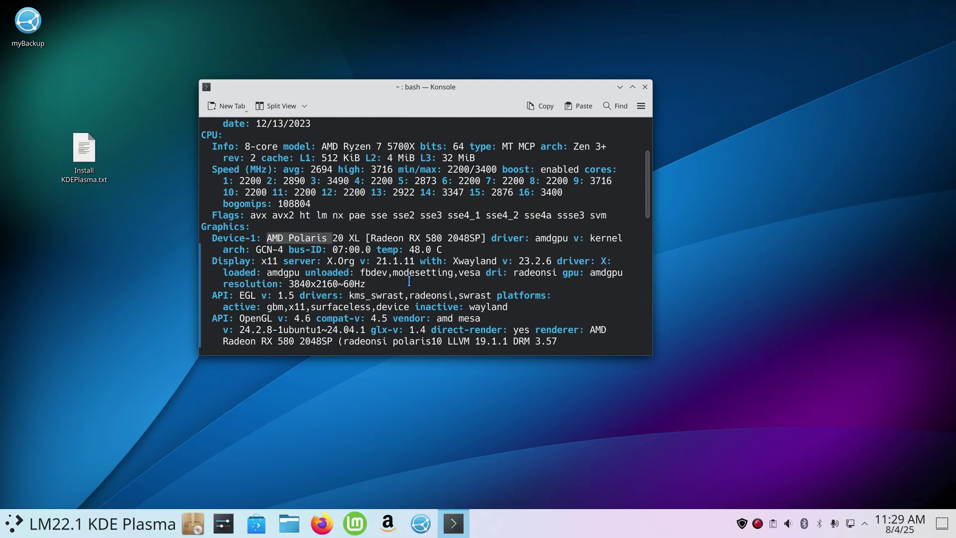
{"action": "scroll", "coordinate": [409, 282], "scroll_direction": "down", "scroll_amount": 2}
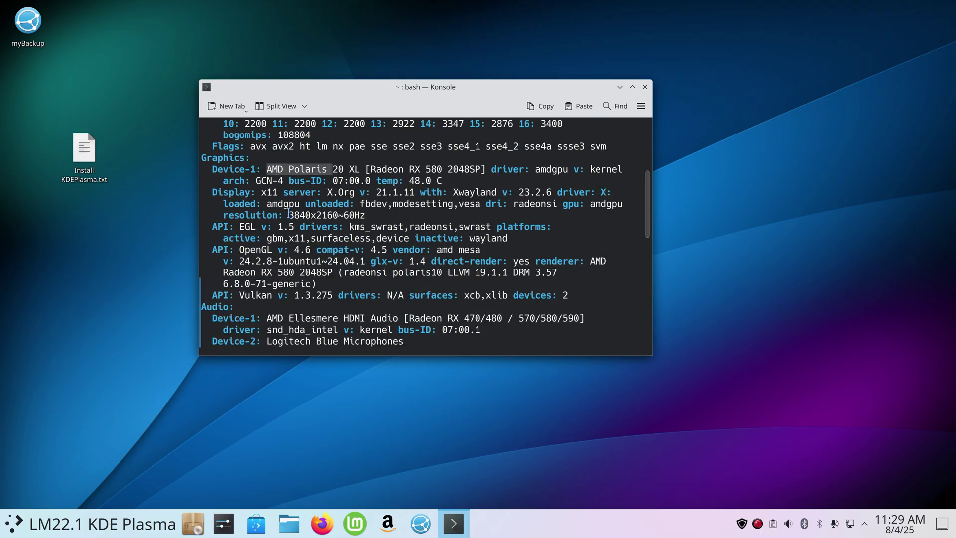
{"action": "left_click_drag", "start_coordinate": [288, 215], "coordinate": [369, 215]}
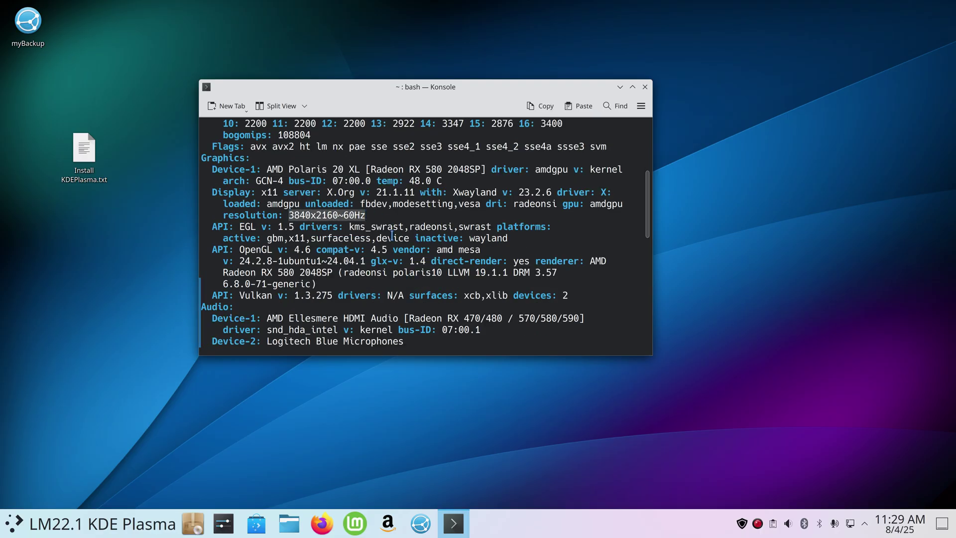
{"action": "scroll", "coordinate": [411, 295], "scroll_direction": "down", "scroll_amount": 3}
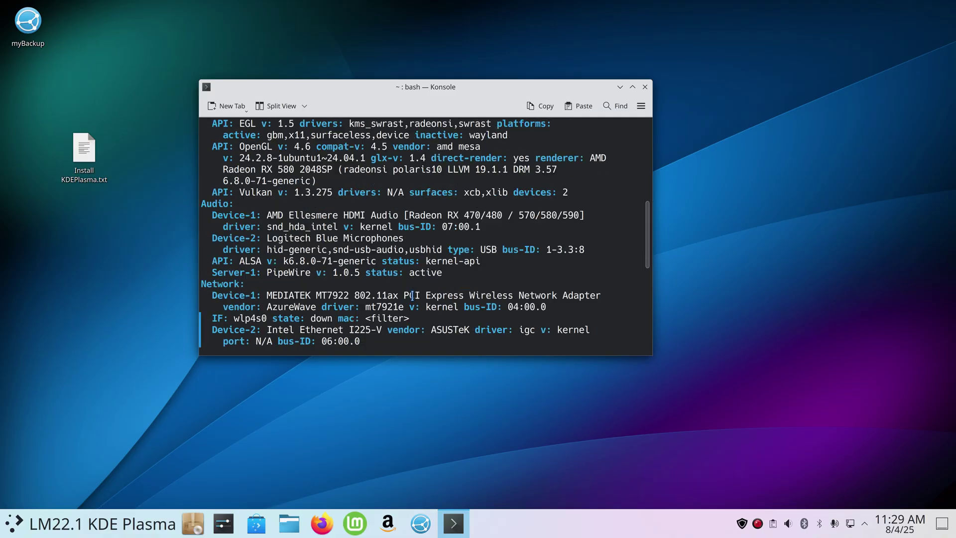
{"action": "scroll", "coordinate": [411, 294], "scroll_direction": "down", "scroll_amount": 5}
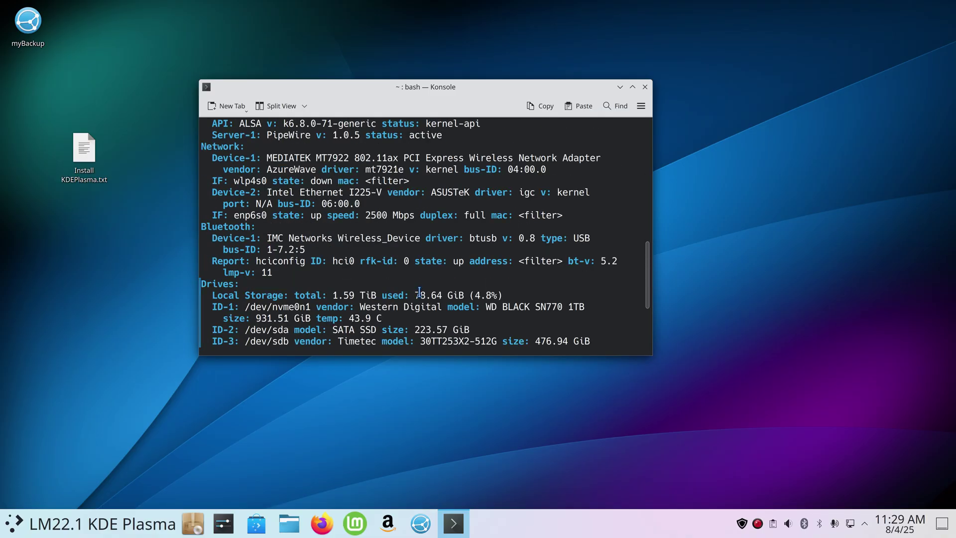
{"action": "scroll", "coordinate": [420, 292], "scroll_direction": "down", "scroll_amount": 1}
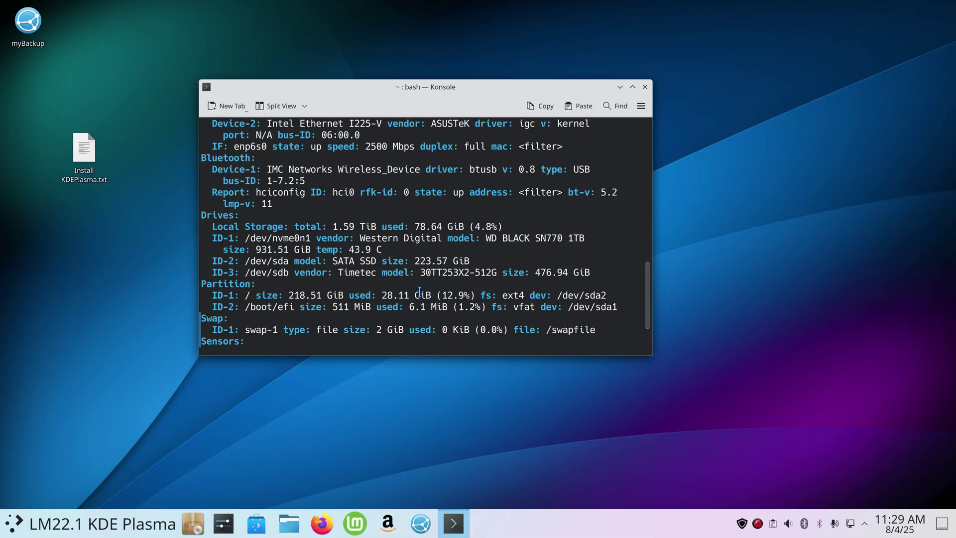
{"action": "scroll", "coordinate": [431, 269], "scroll_direction": "down", "scroll_amount": 3}
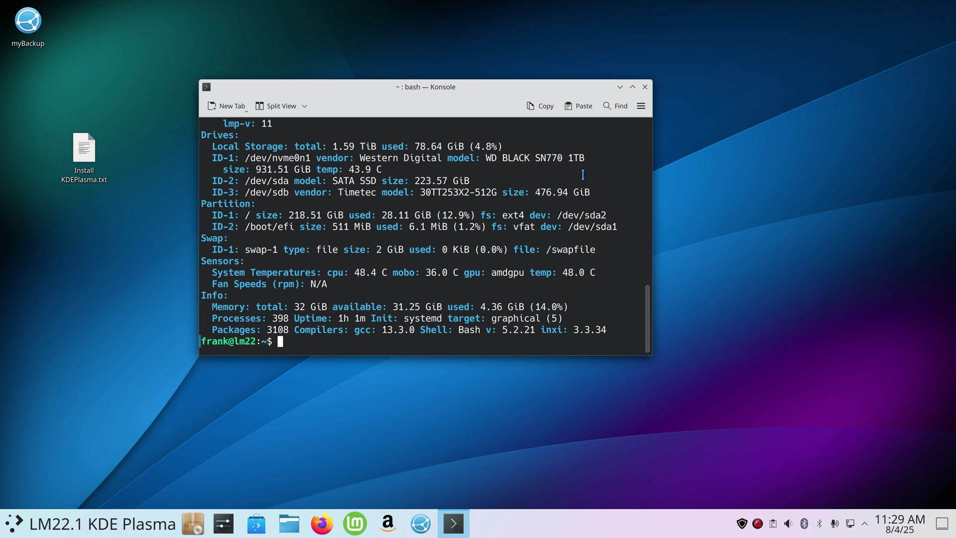
{"action": "left_click_drag", "start_coordinate": [293, 306], "coordinate": [329, 305]}
Close Konsole and confirm in Nemo's About dialog that the version is 6.4.5.
{"action": "left_click", "coordinate": [645, 87]}
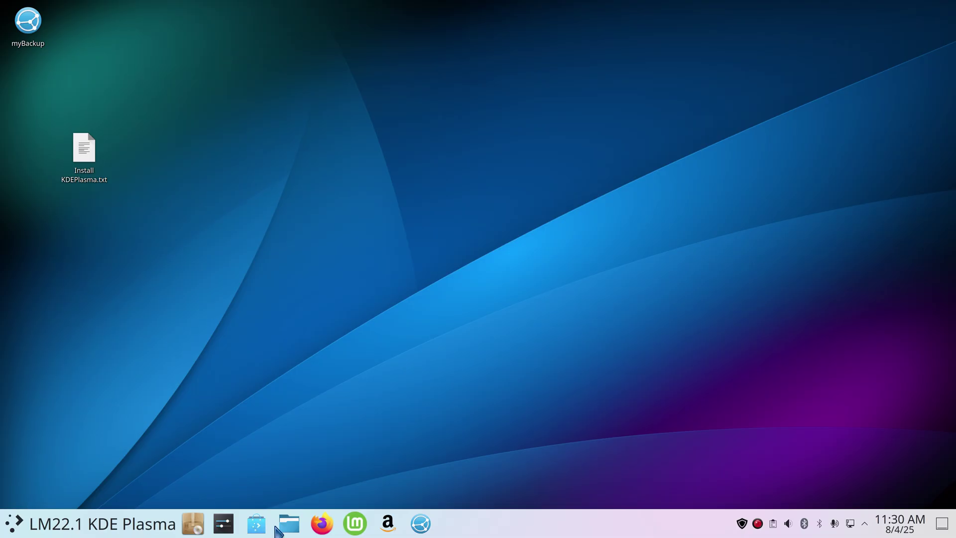
{"action": "left_click", "coordinate": [287, 528]}
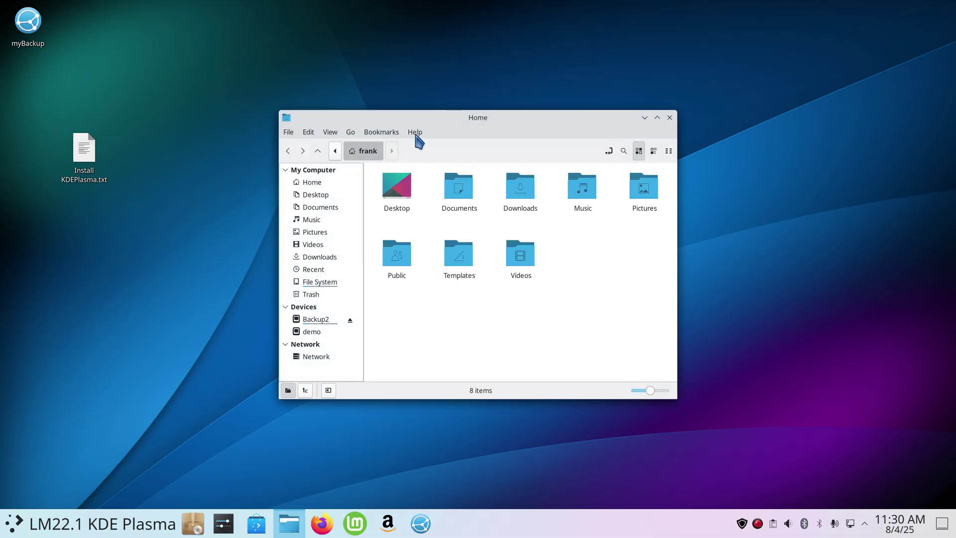
{"action": "left_click", "coordinate": [418, 134]}
{"action": "left_click", "coordinate": [429, 174]}
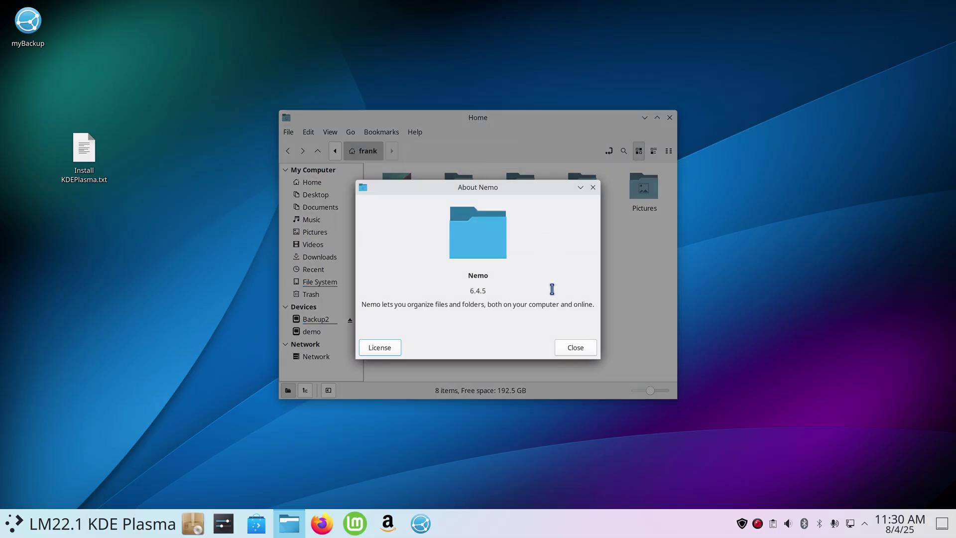
{"action": "left_click_drag", "start_coordinate": [470, 291], "coordinate": [486, 292]}
{"action": "left_click", "coordinate": [581, 349]}
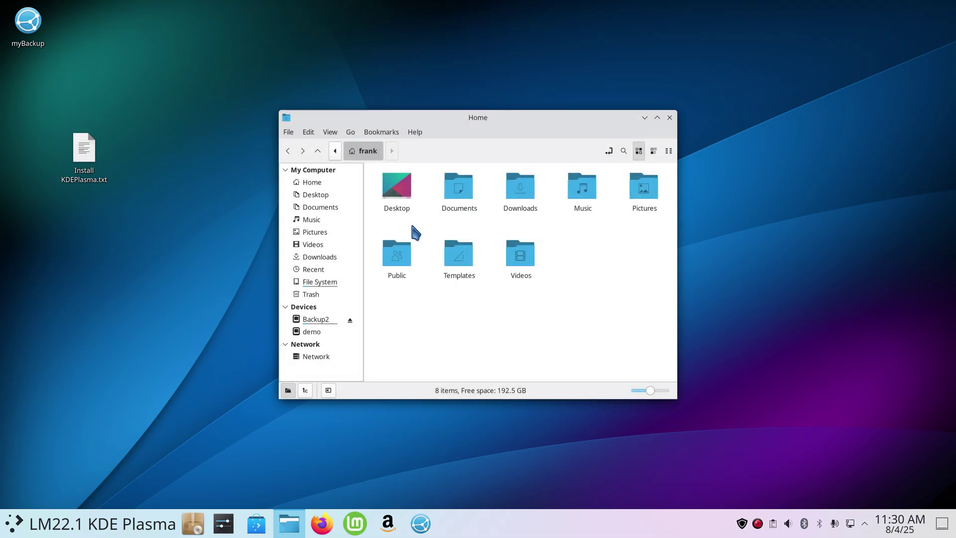
Close Nemo, then open the Dolphin file manager from the launcher and close it.
{"action": "left_click", "coordinate": [670, 117]}
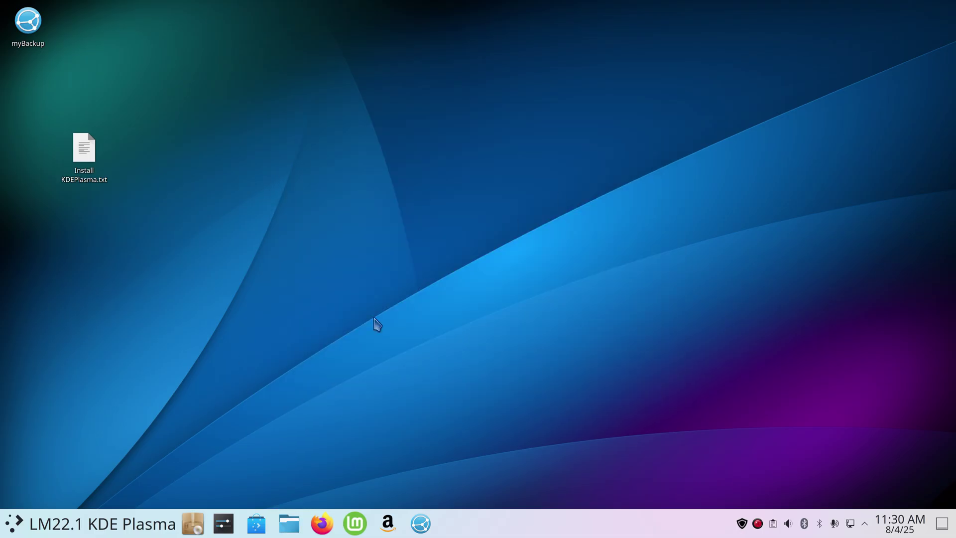
{"action": "left_click", "coordinate": [15, 521]}
{"action": "left_click", "coordinate": [158, 343]}
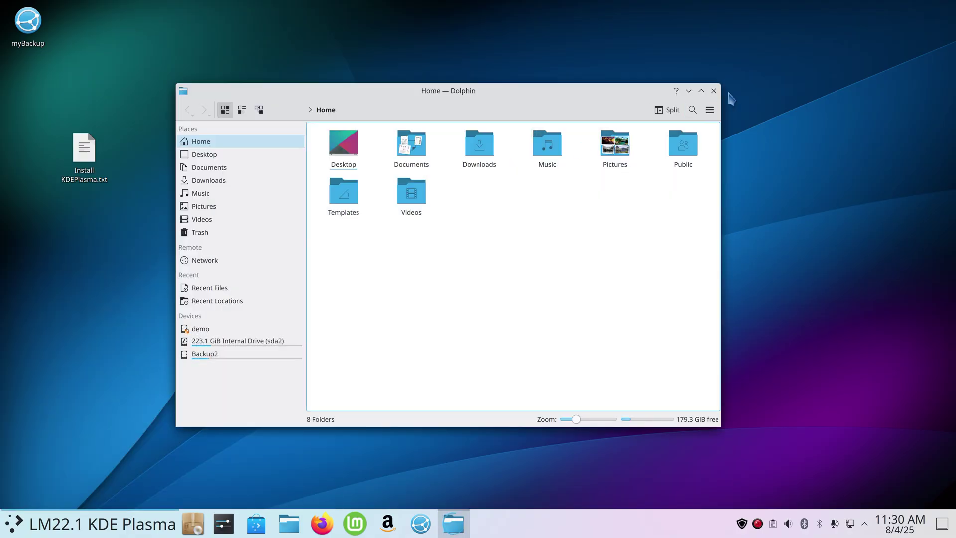
{"action": "left_click", "coordinate": [714, 90]}
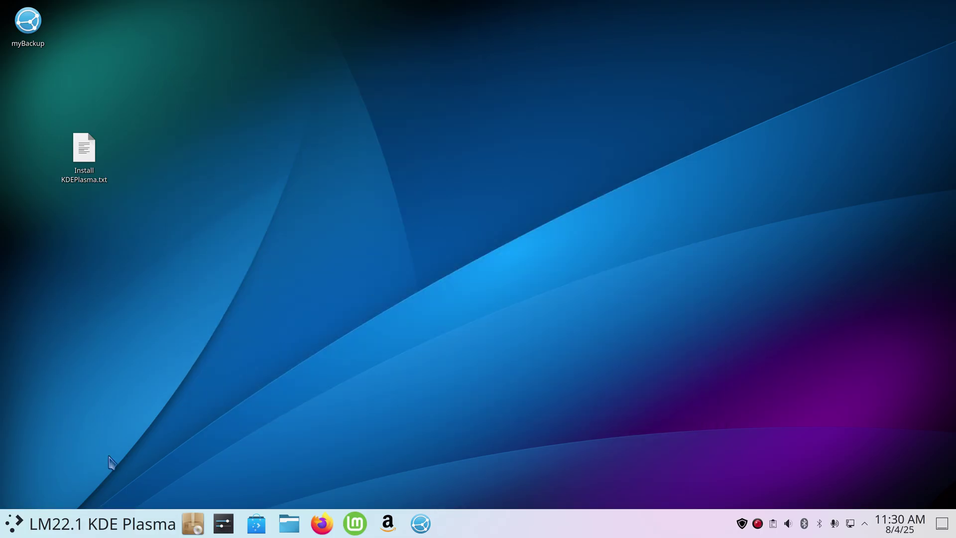
Browse the launcher's Education, Games and Graphics categories, ending on the Internet apps list.
{"action": "left_click", "coordinate": [16, 523]}
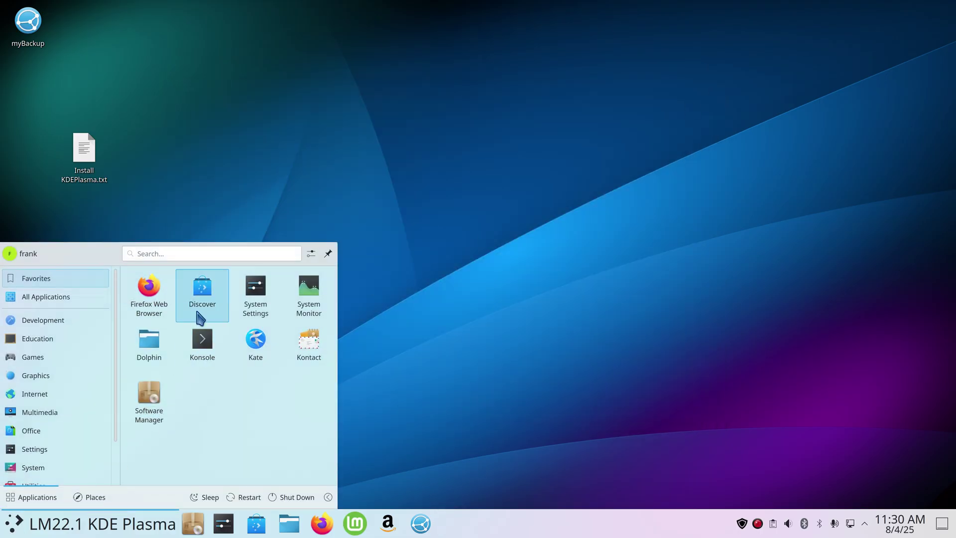
{"action": "left_click", "coordinate": [77, 338]}
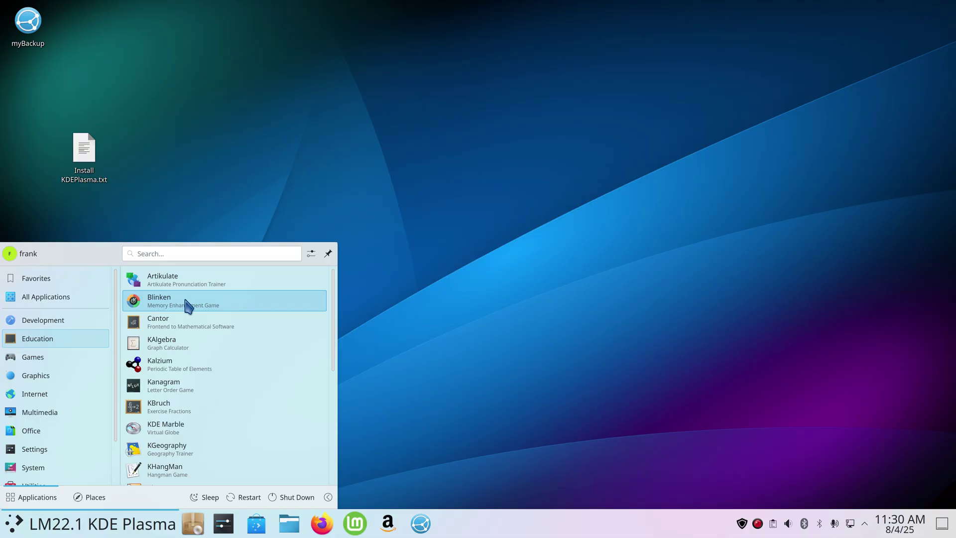
{"action": "scroll", "coordinate": [192, 324], "scroll_direction": "down", "scroll_amount": 6}
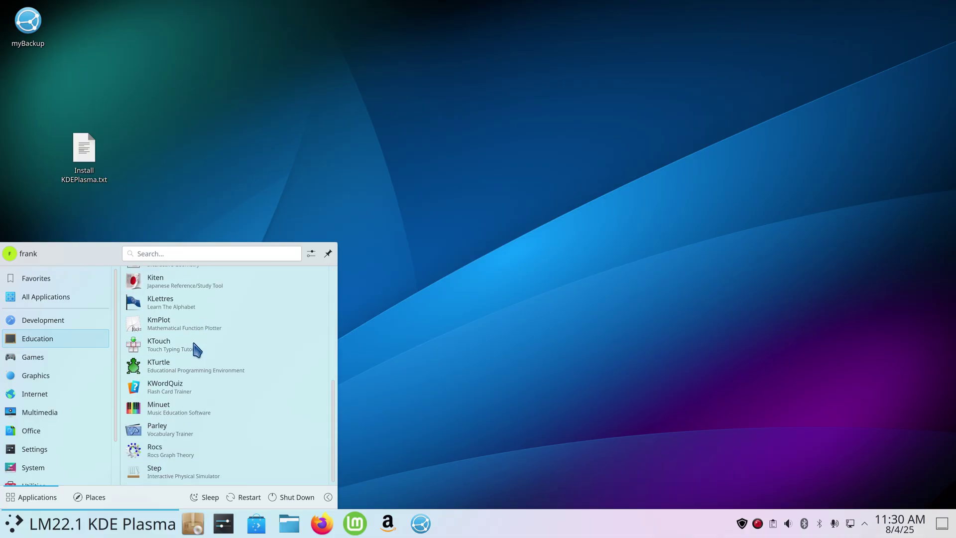
{"action": "left_click", "coordinate": [70, 353]}
{"action": "scroll", "coordinate": [215, 362], "scroll_direction": "down", "scroll_amount": 2}
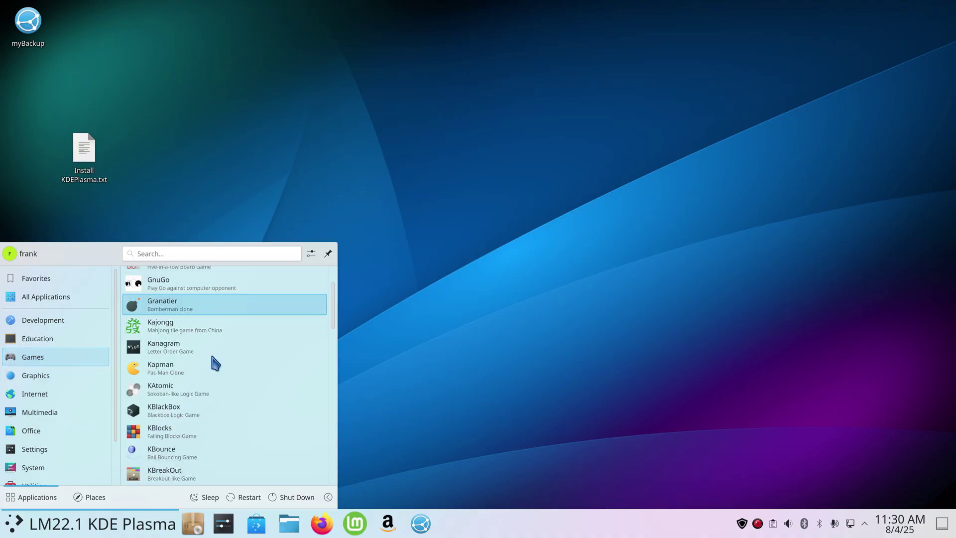
{"action": "scroll", "coordinate": [213, 359], "scroll_direction": "down", "scroll_amount": 5}
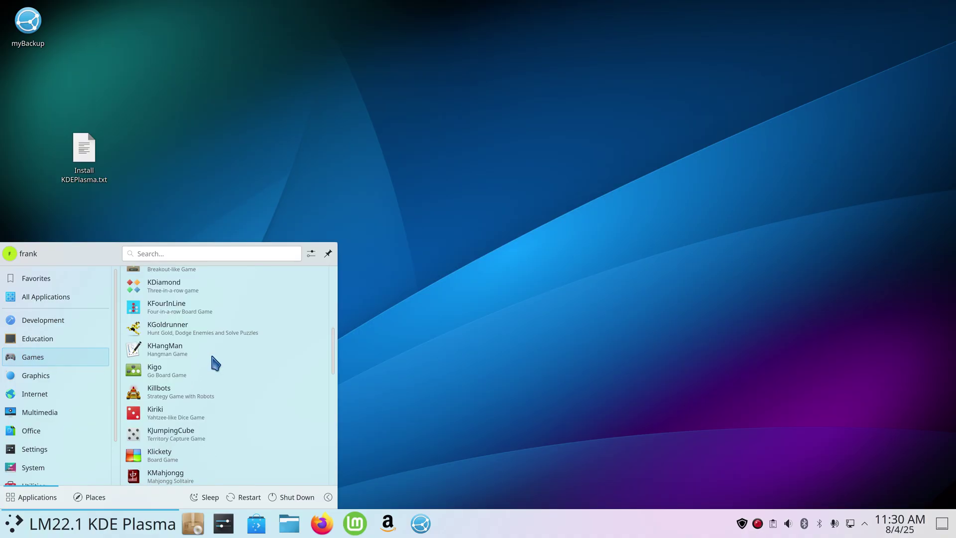
{"action": "scroll", "coordinate": [212, 357], "scroll_direction": "down", "scroll_amount": 7}
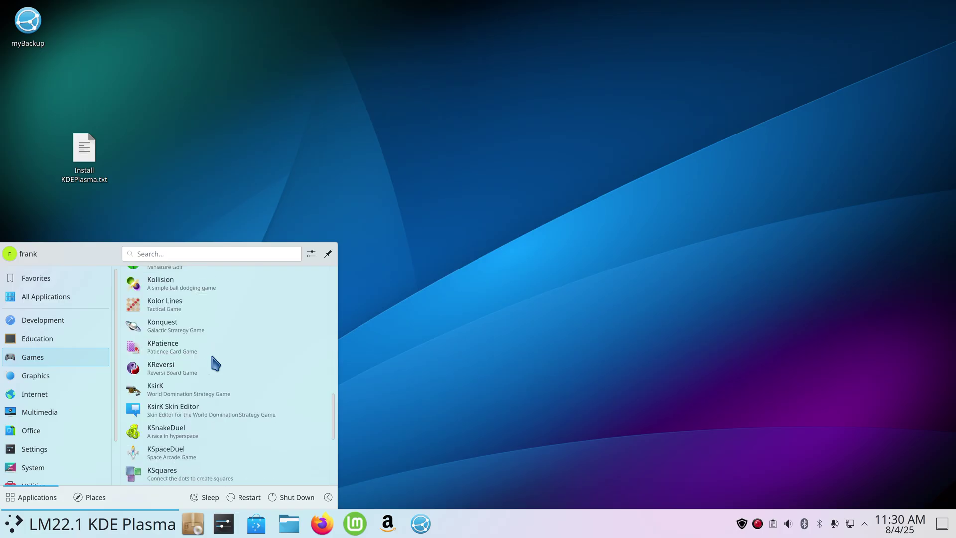
{"action": "scroll", "coordinate": [211, 355], "scroll_direction": "down", "scroll_amount": 8}
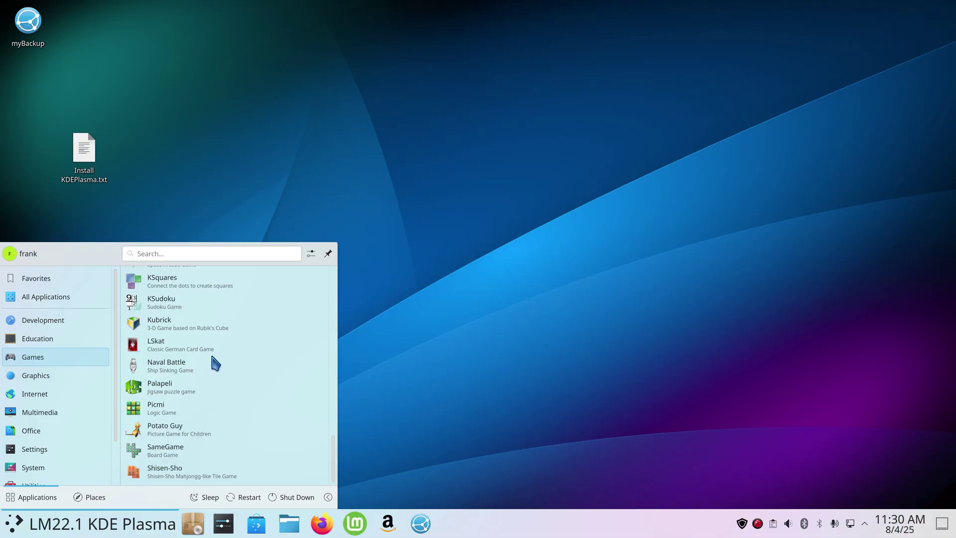
{"action": "left_click", "coordinate": [68, 376]}
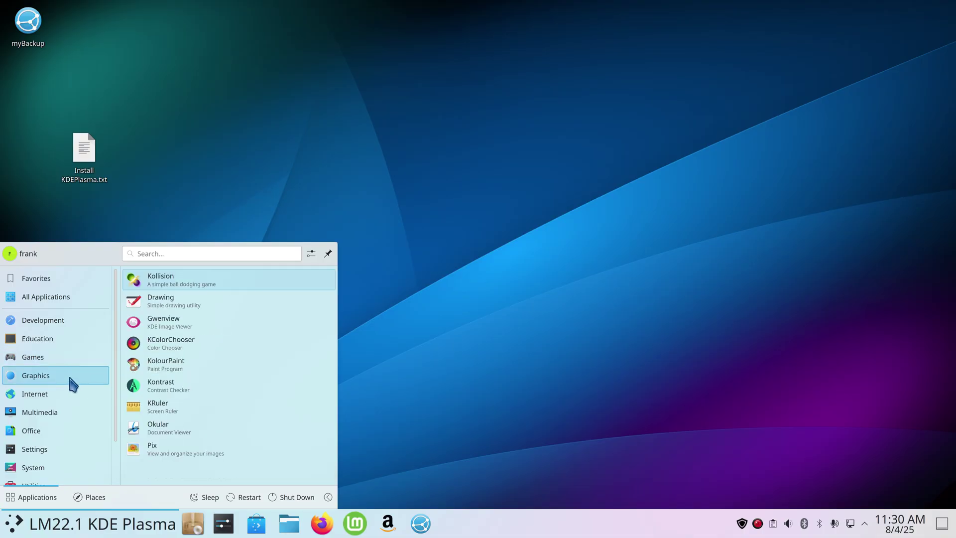
{"action": "left_click", "coordinate": [68, 396]}
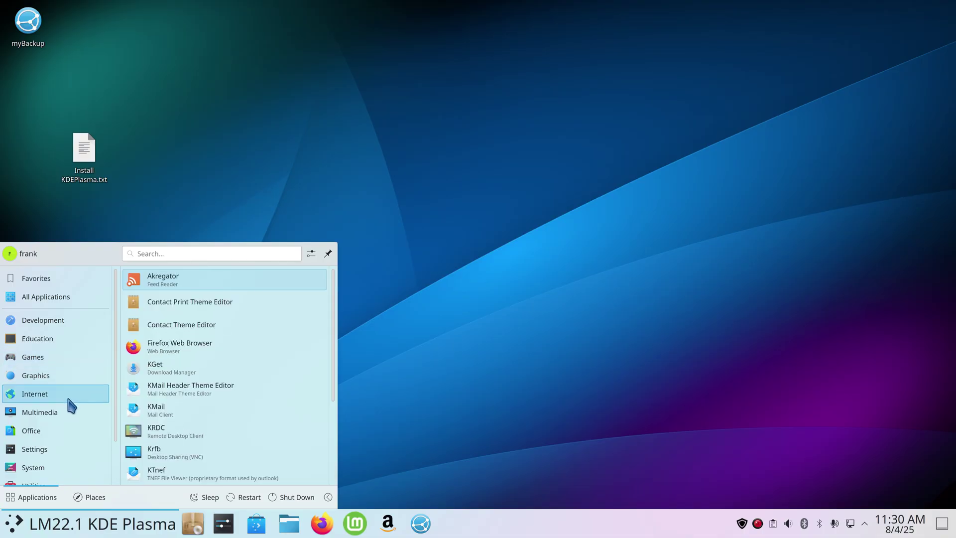
Put the panel in edit mode and view Left alignment, Always Visible and Adaptive opacity settings.
{"action": "left_click", "coordinate": [442, 342]}
{"action": "right_click", "coordinate": [489, 536]}
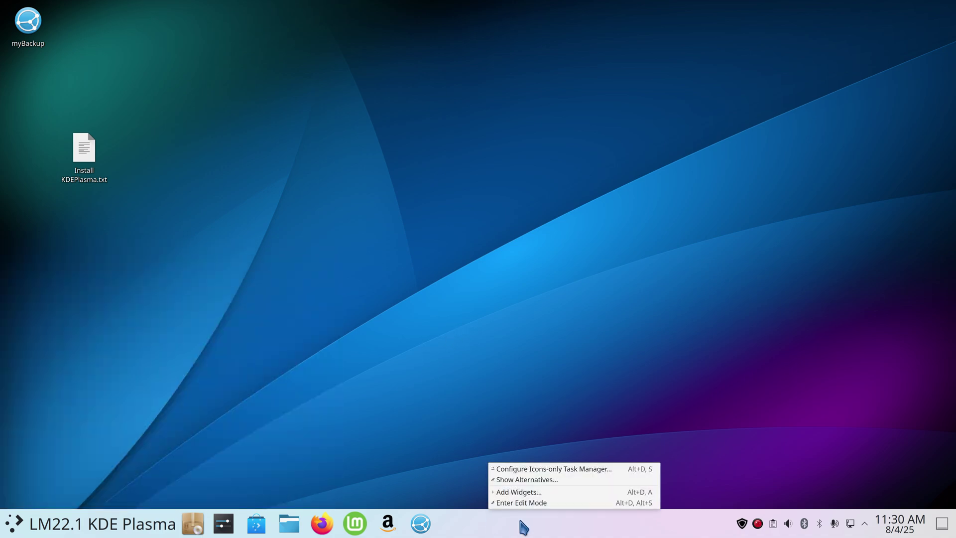
{"action": "left_click", "coordinate": [536, 503]}
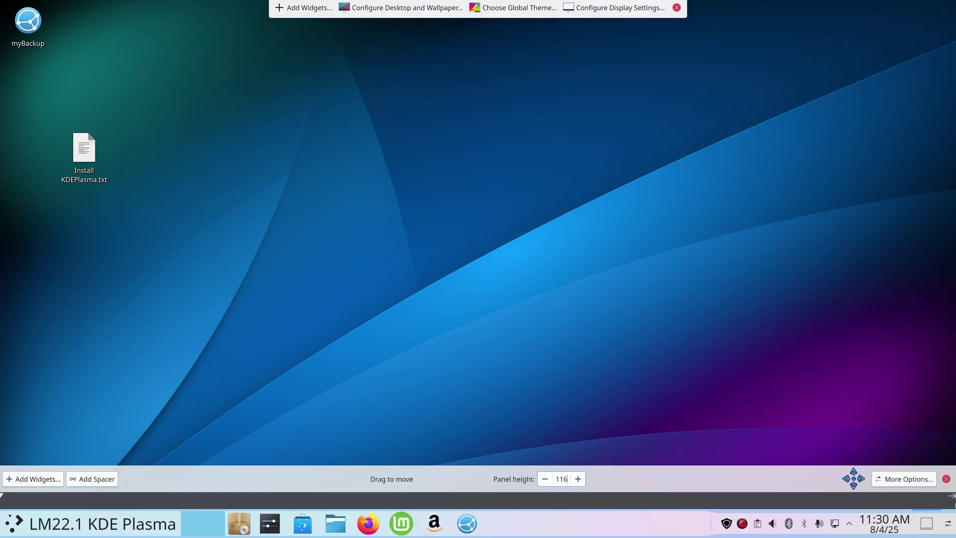
{"action": "left_click", "coordinate": [894, 479]}
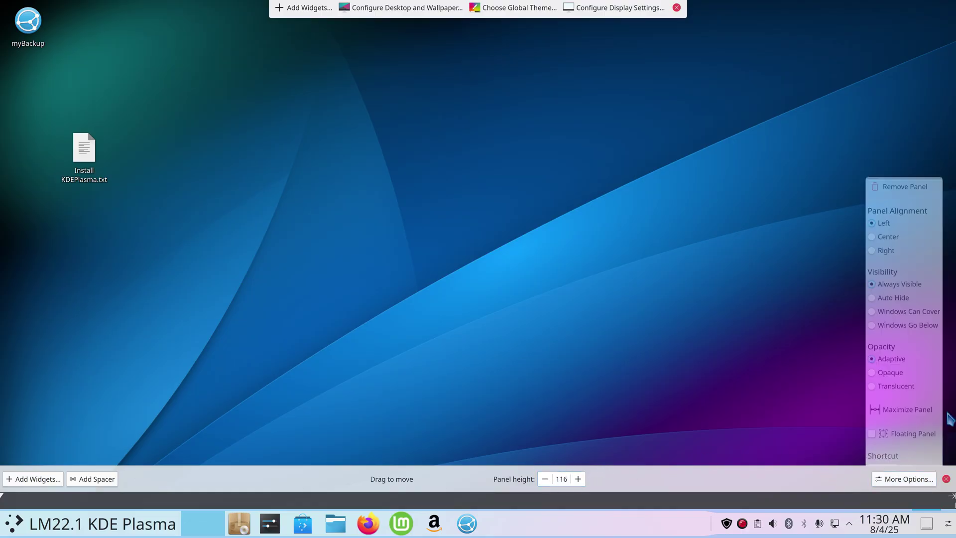
{"action": "left_click", "coordinate": [918, 480]}
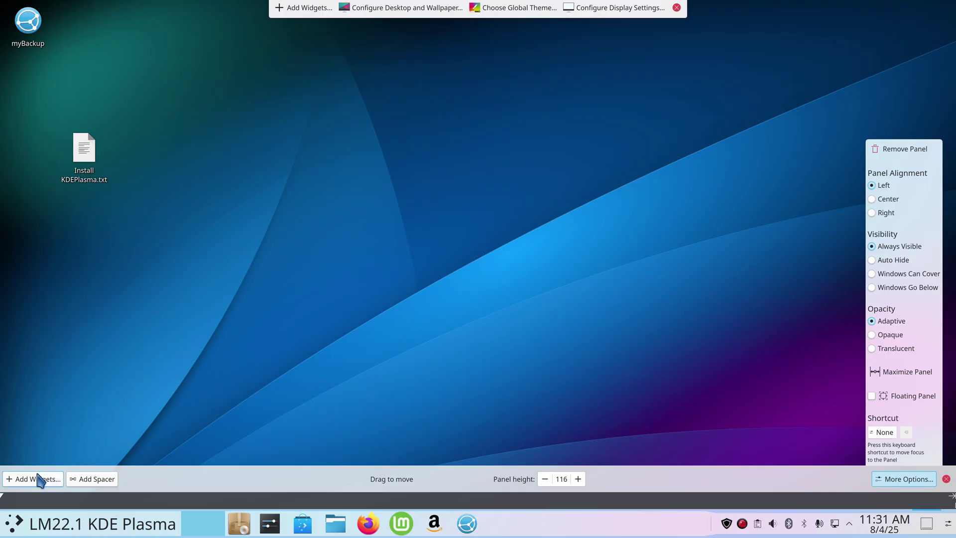
Exit panel edit mode, then scroll through the Add Widgets list and close it unchanged.
{"action": "left_click", "coordinate": [677, 7]}
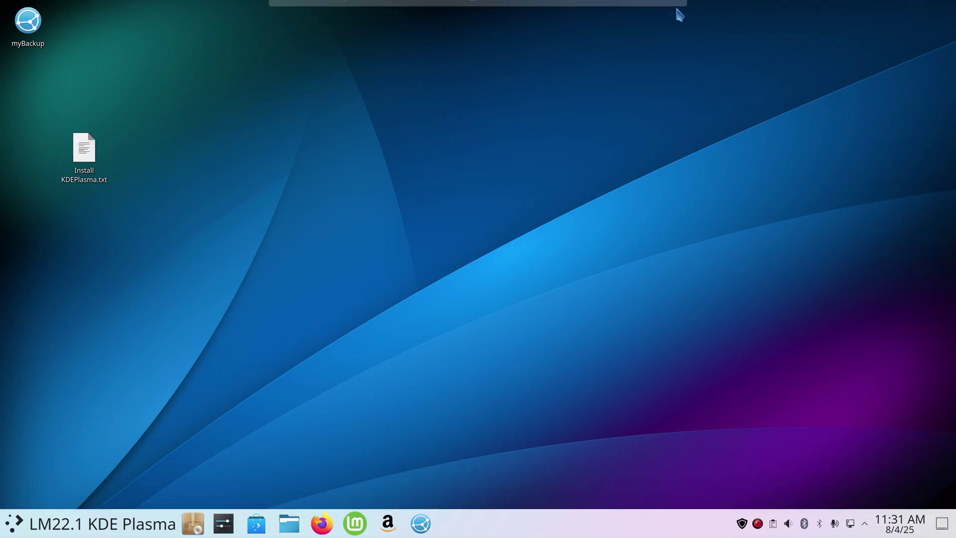
{"action": "right_click", "coordinate": [513, 78]}
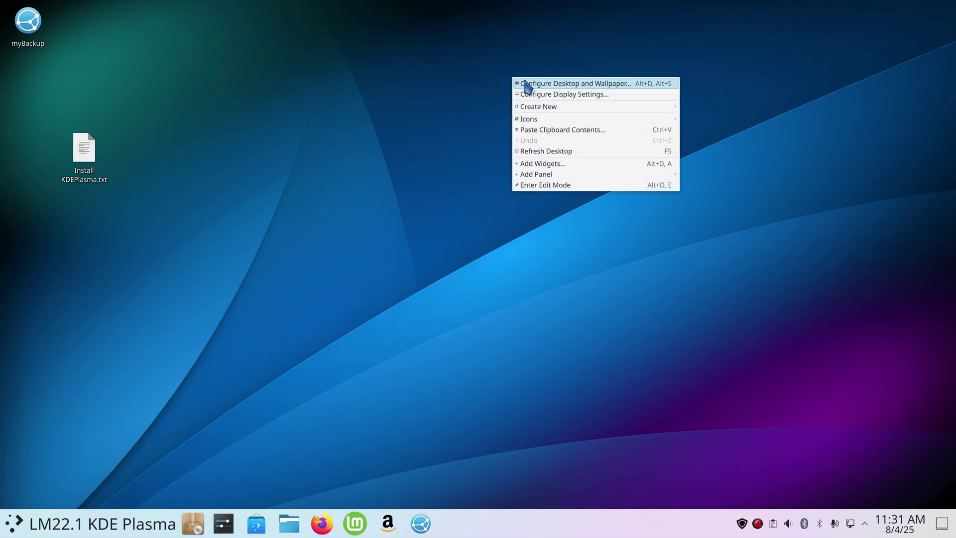
{"action": "left_click", "coordinate": [570, 164]}
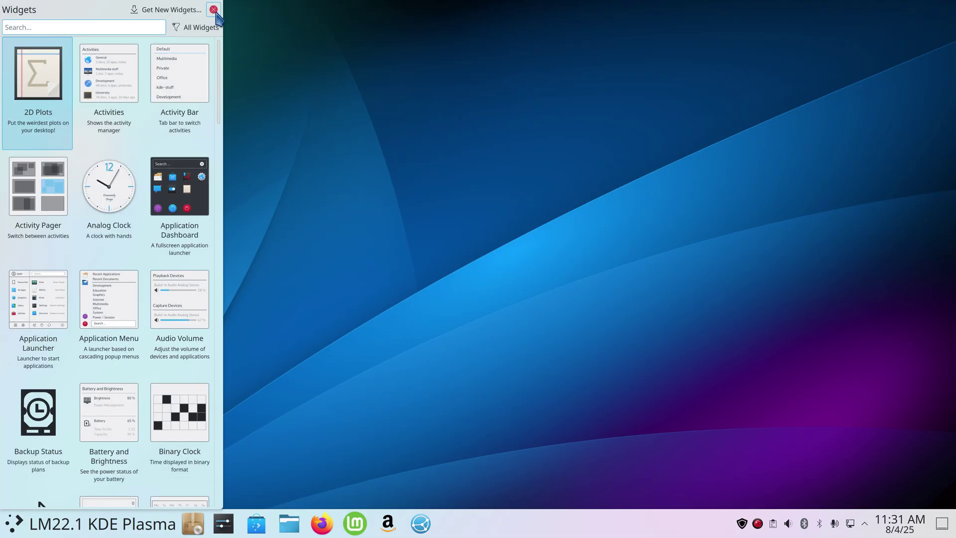
{"action": "left_click_drag", "start_coordinate": [219, 100], "coordinate": [229, 53]}
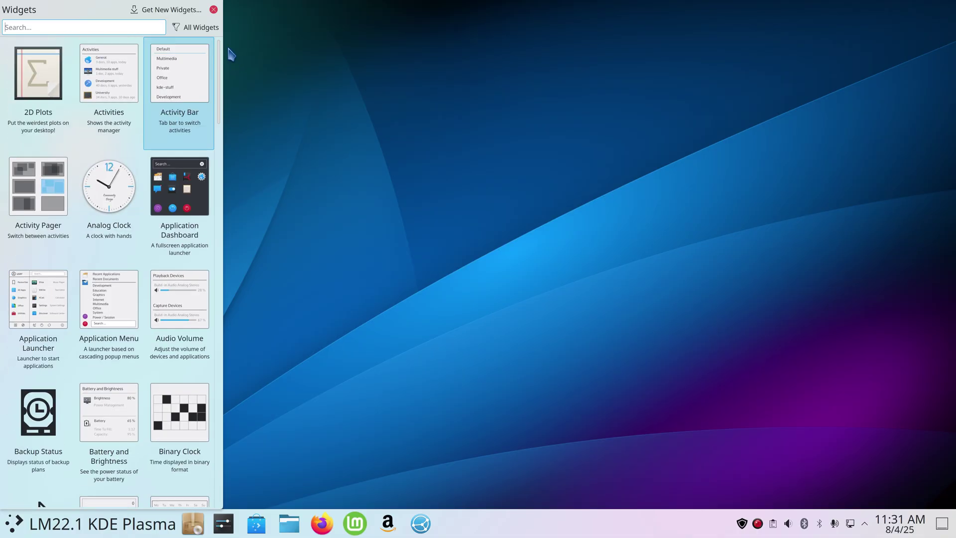
{"action": "left_click", "coordinate": [214, 10]}
{"action": "right_click", "coordinate": [390, 78]}
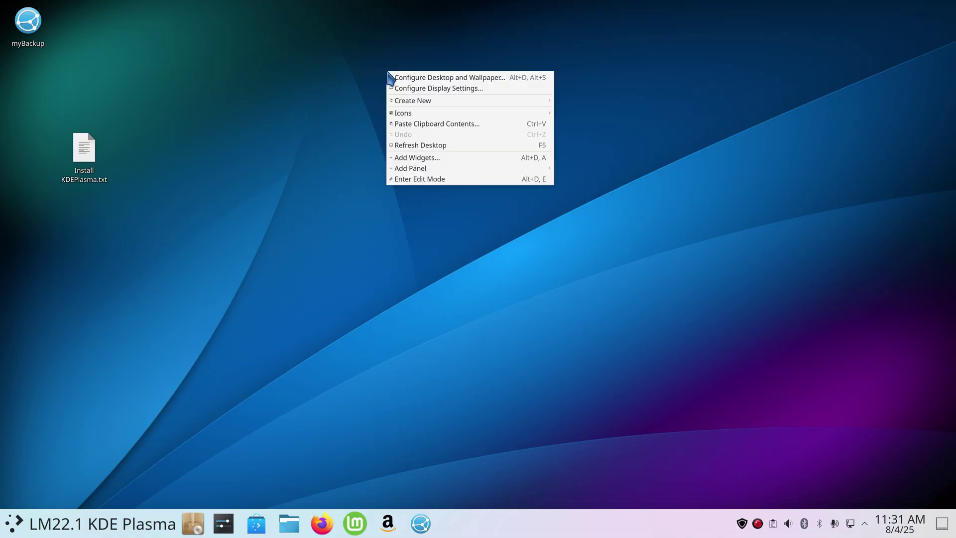
{"action": "left_click", "coordinate": [450, 79]}
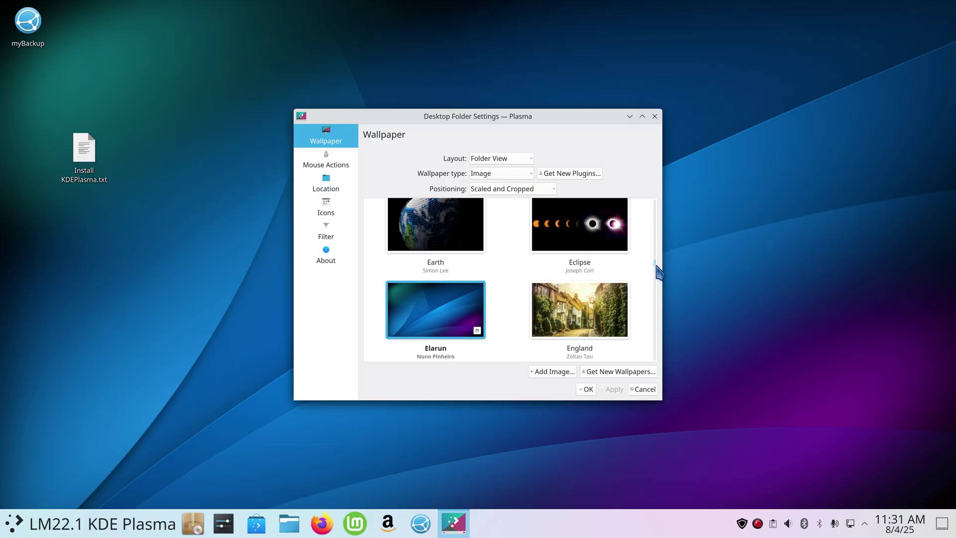
{"action": "left_click_drag", "start_coordinate": [658, 272], "coordinate": [658, 204]}
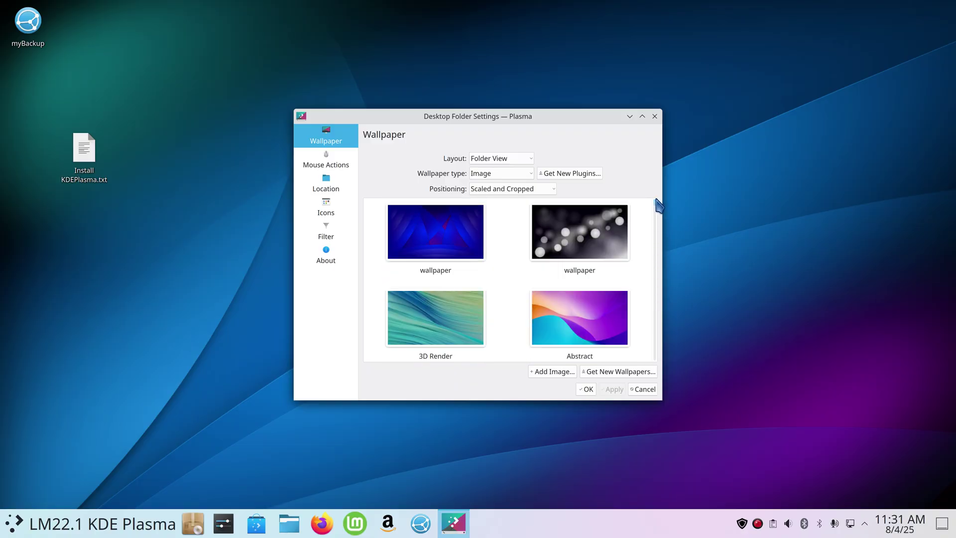
{"action": "scroll", "coordinate": [642, 225], "scroll_direction": "down", "scroll_amount": 3}
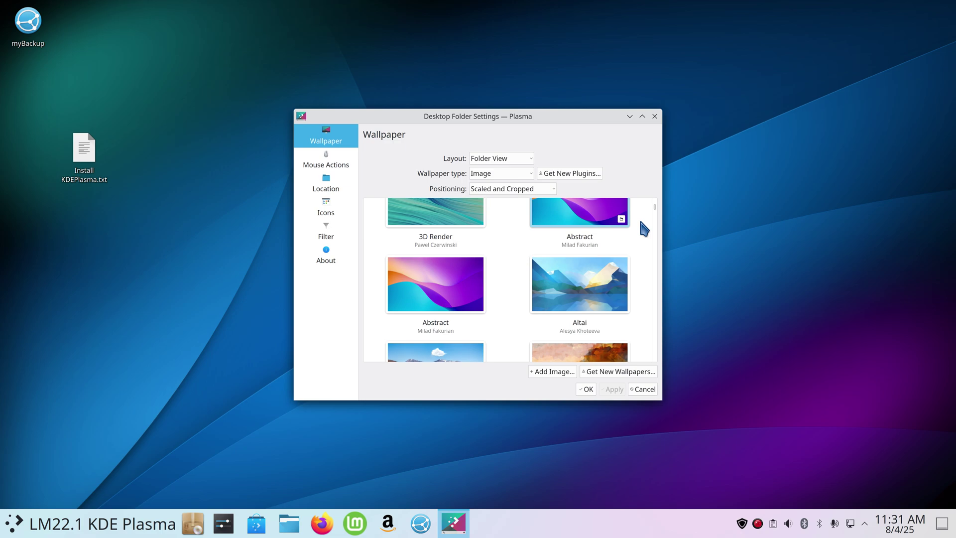
{"action": "scroll", "coordinate": [641, 222], "scroll_direction": "down", "scroll_amount": 3}
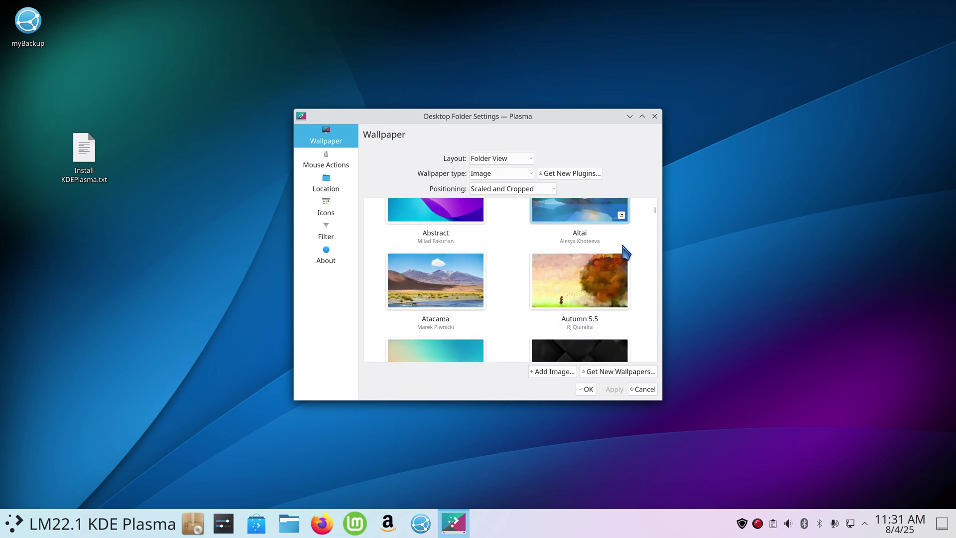
{"action": "scroll", "coordinate": [645, 249], "scroll_direction": "down", "scroll_amount": 6}
{"action": "left_click", "coordinate": [655, 116]}
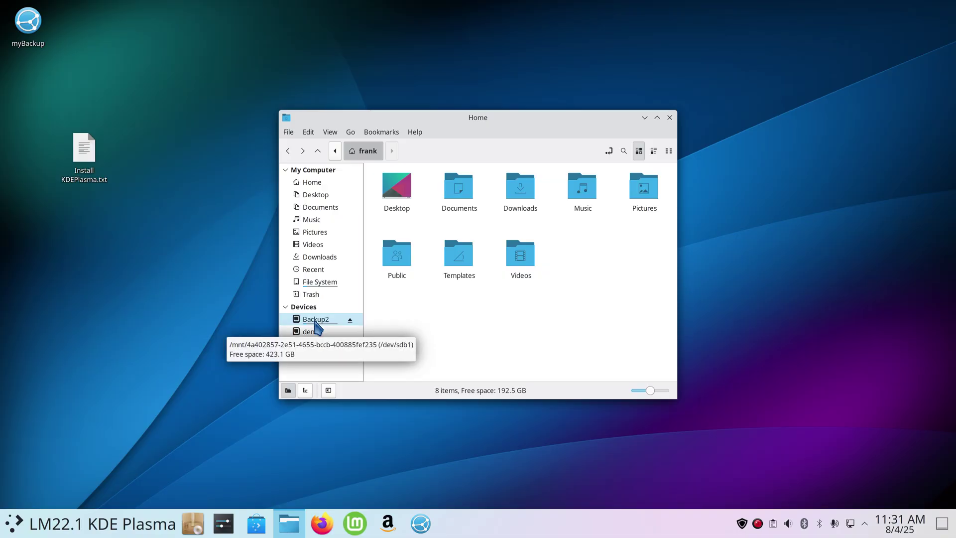
Delete the frankbackup folder from the Backup2 drive.
{"action": "left_click", "coordinate": [316, 321]}
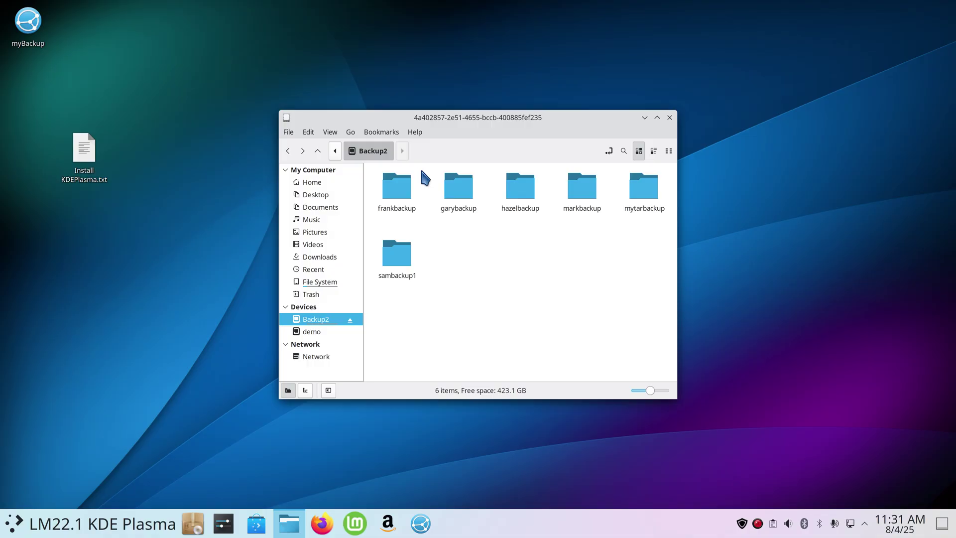
{"action": "left_click", "coordinate": [391, 188]}
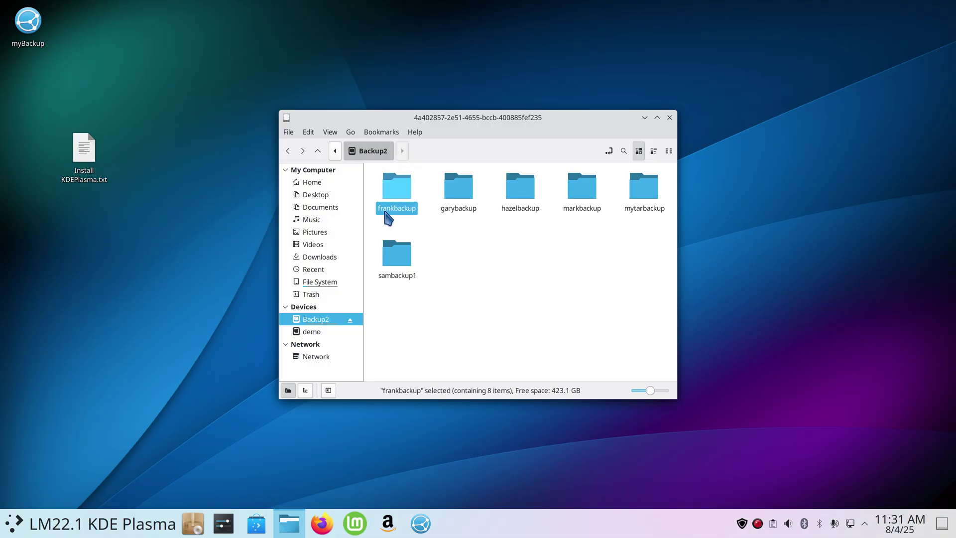
{"action": "key", "text": "Delete"}
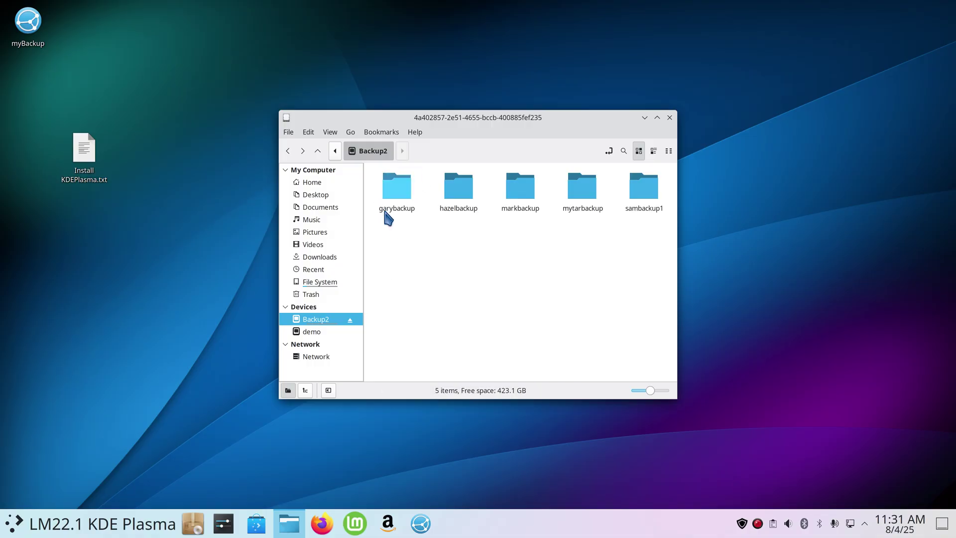
Rerun myBackup, reopen the restored frankbackup folder with hidden files shown, then close Nemo.
{"action": "left_click", "coordinate": [421, 525]}
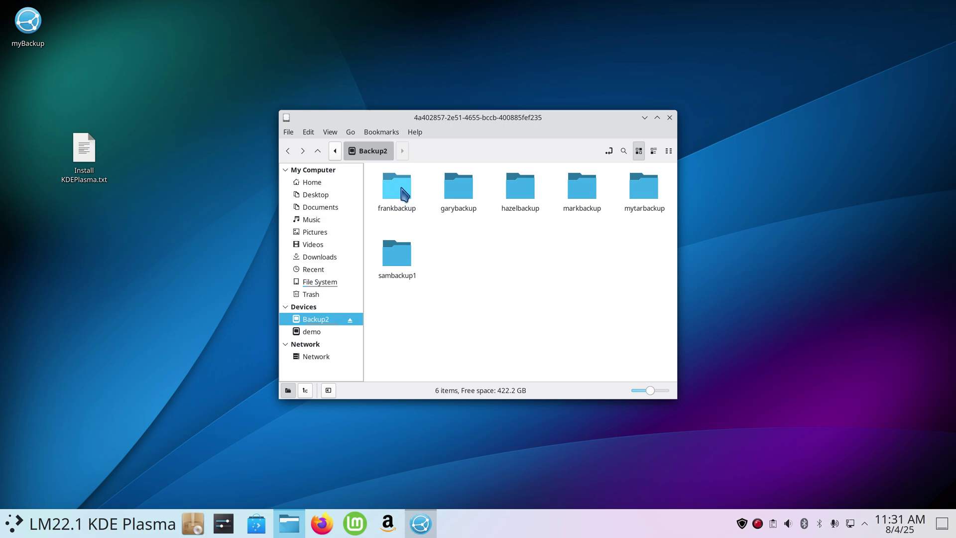
{"action": "left_click", "coordinate": [325, 183]}
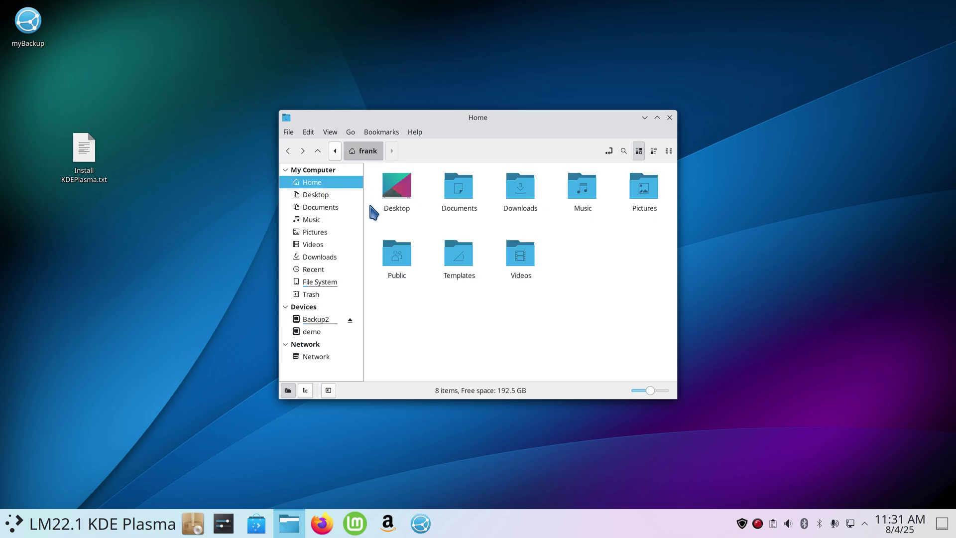
{"action": "left_click", "coordinate": [327, 322]}
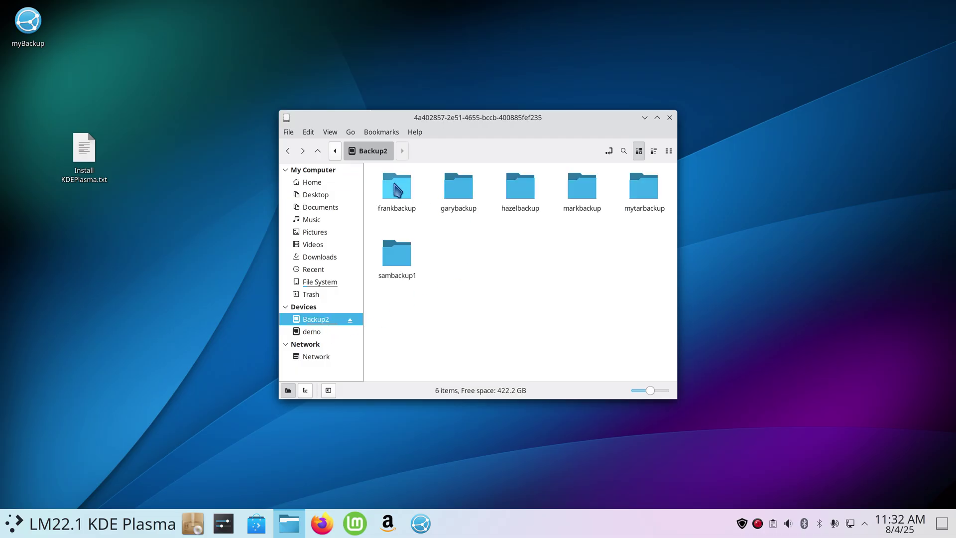
{"action": "left_click", "coordinate": [395, 185]}
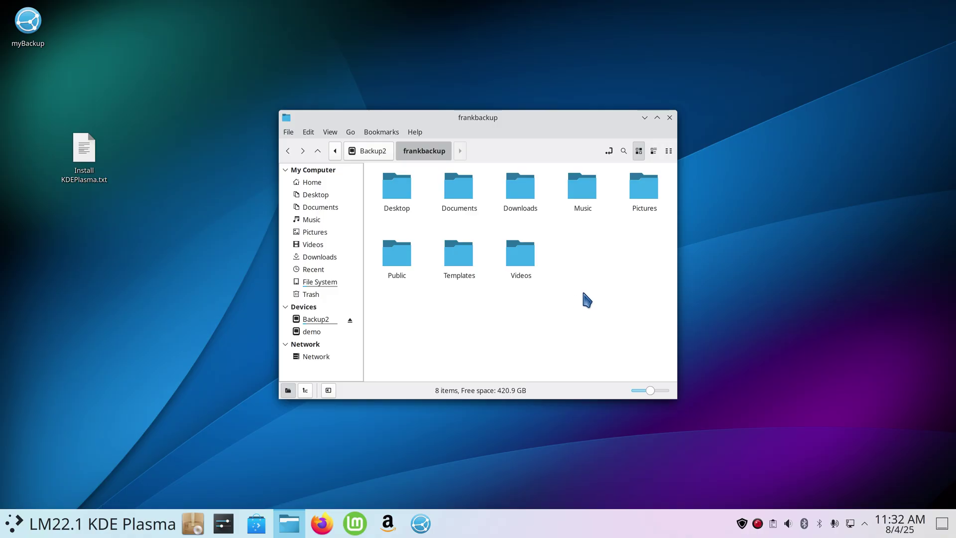
{"action": "key", "text": "ctrl+h"}
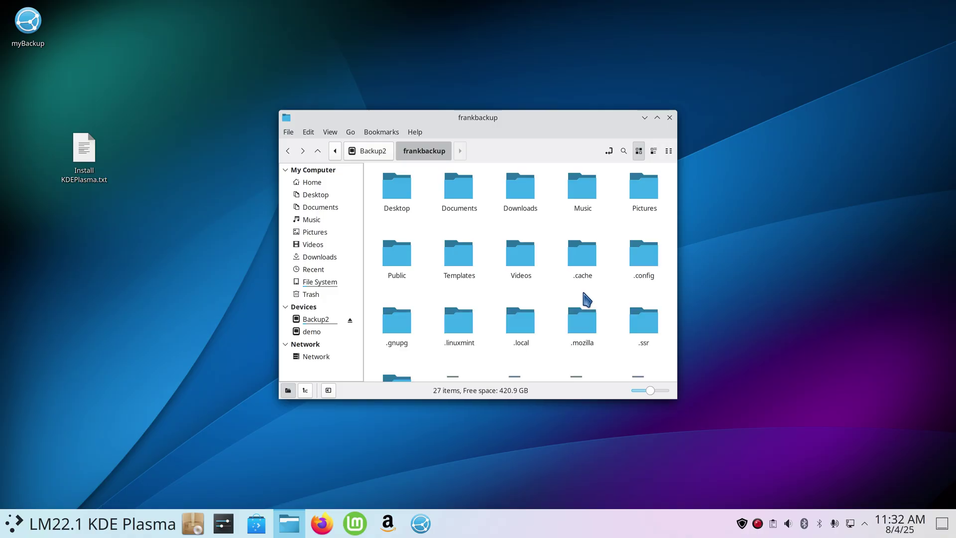
{"action": "scroll", "coordinate": [590, 295], "scroll_direction": "down", "scroll_amount": 1}
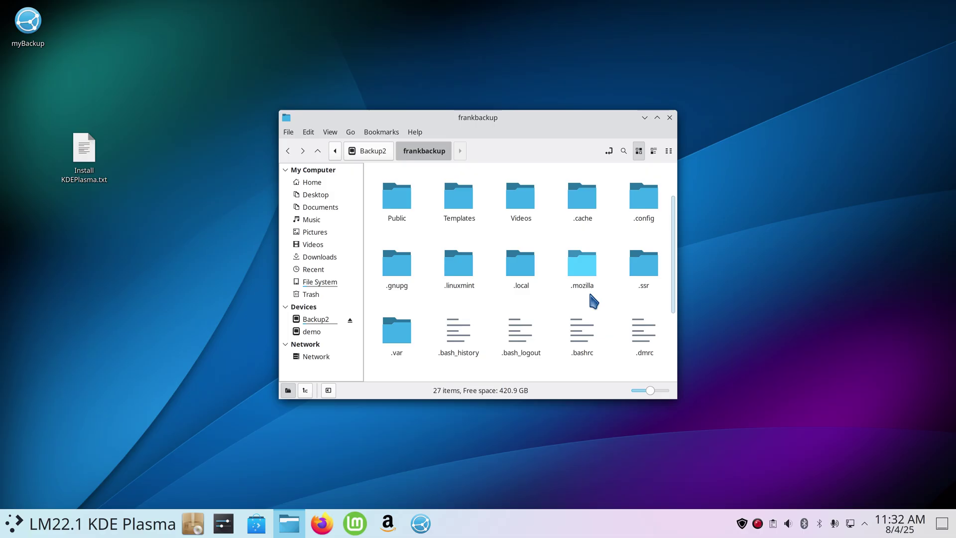
{"action": "left_click", "coordinate": [670, 117]}
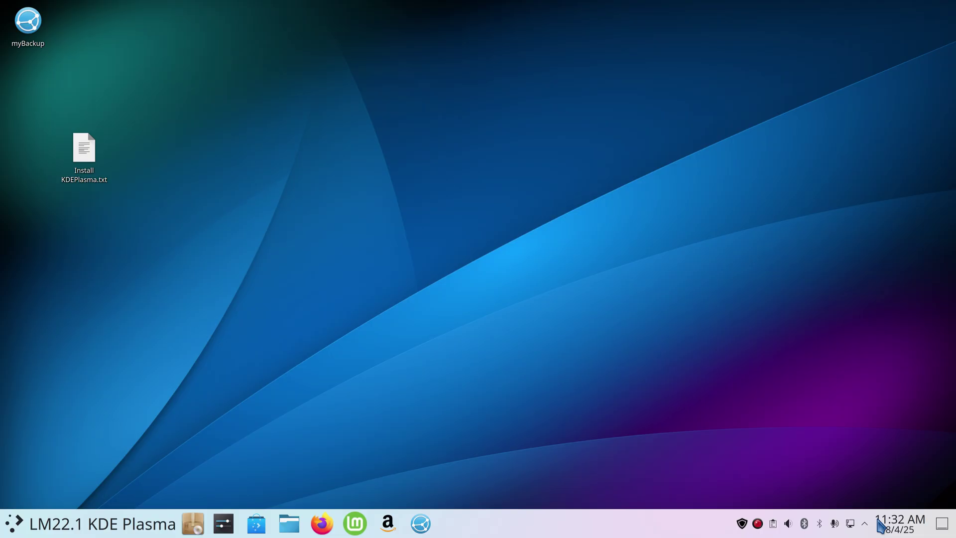
Check the clock calendar's events for August 5 and August 6, then close the popup.
{"action": "left_click", "coordinate": [897, 531]}
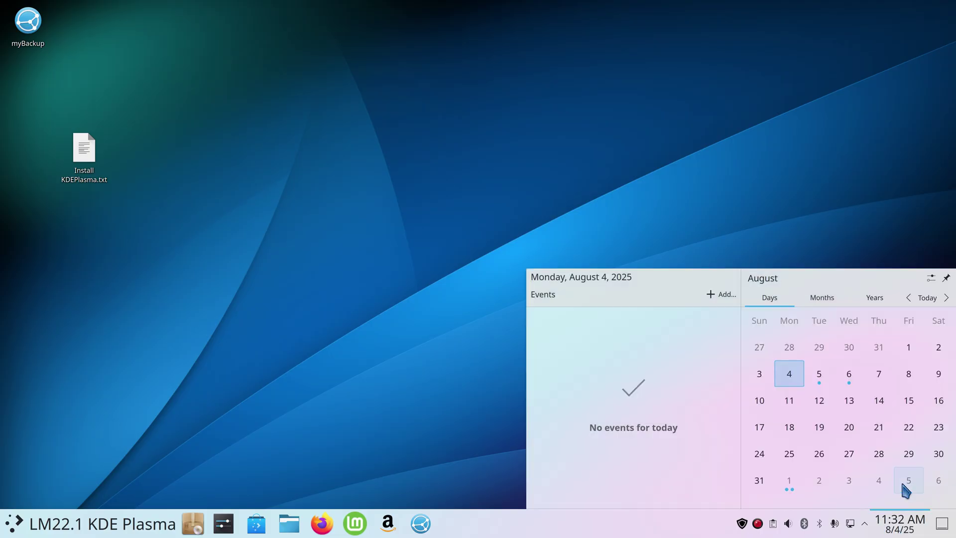
{"action": "left_click", "coordinate": [828, 383]}
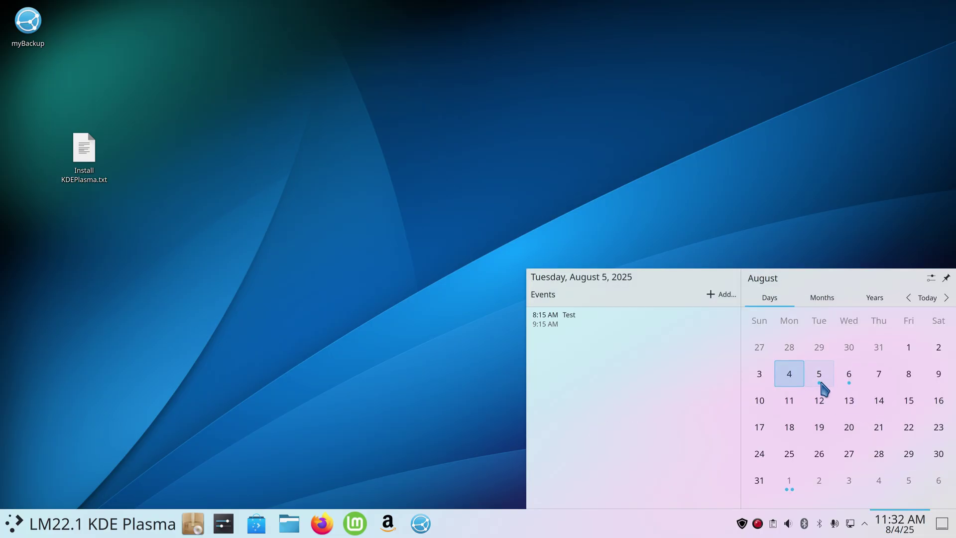
{"action": "left_click", "coordinate": [849, 379]}
{"action": "left_click", "coordinate": [821, 221]}
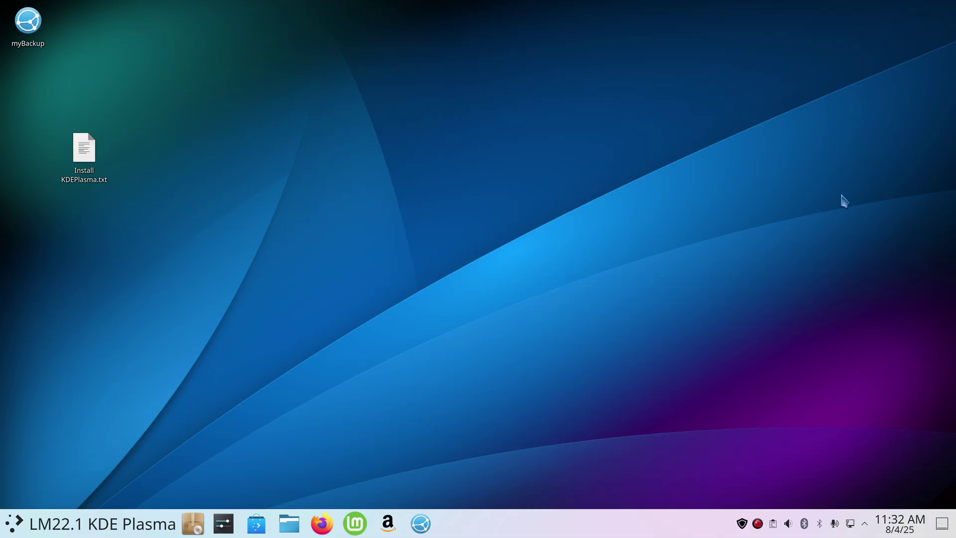
{"action": "right_click", "coordinate": [913, 532]}
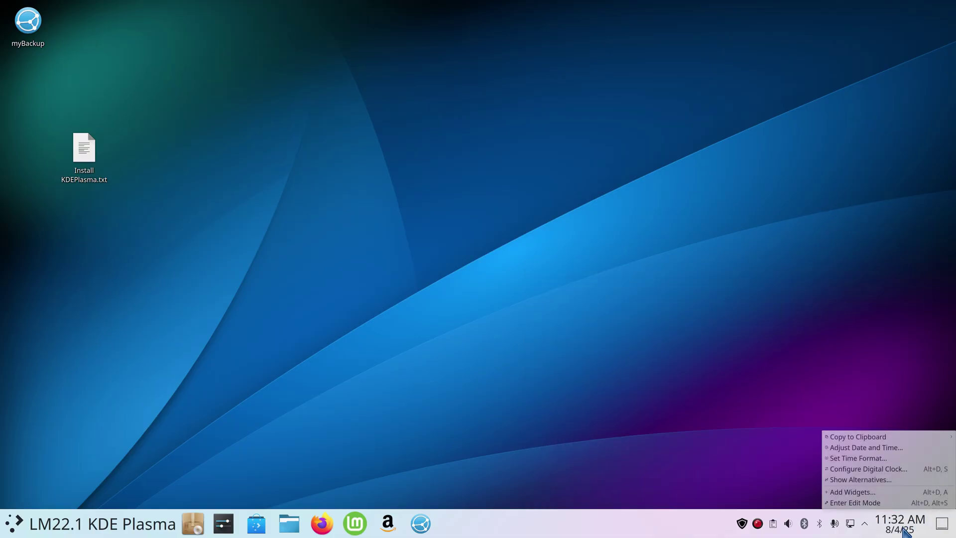
{"action": "left_click", "coordinate": [902, 474]}
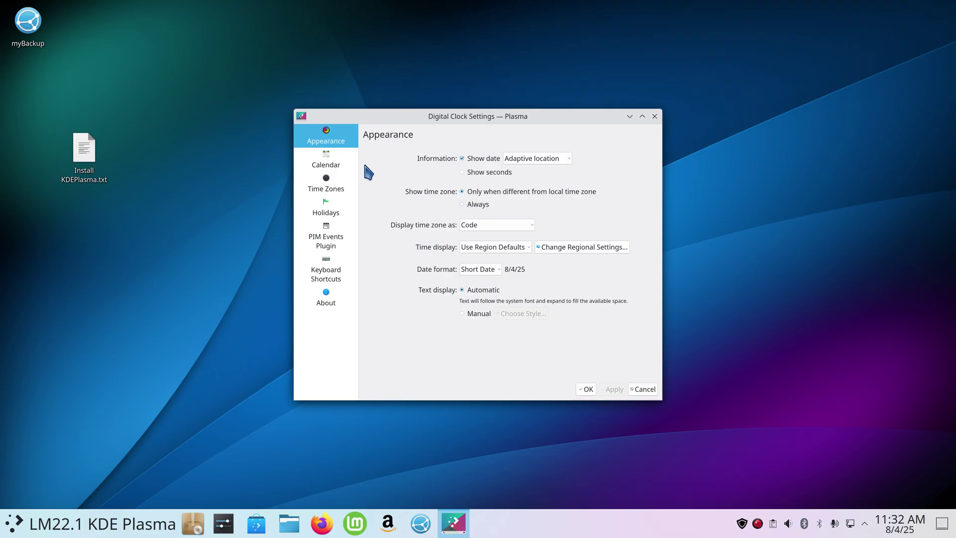
{"action": "left_click", "coordinate": [331, 160]}
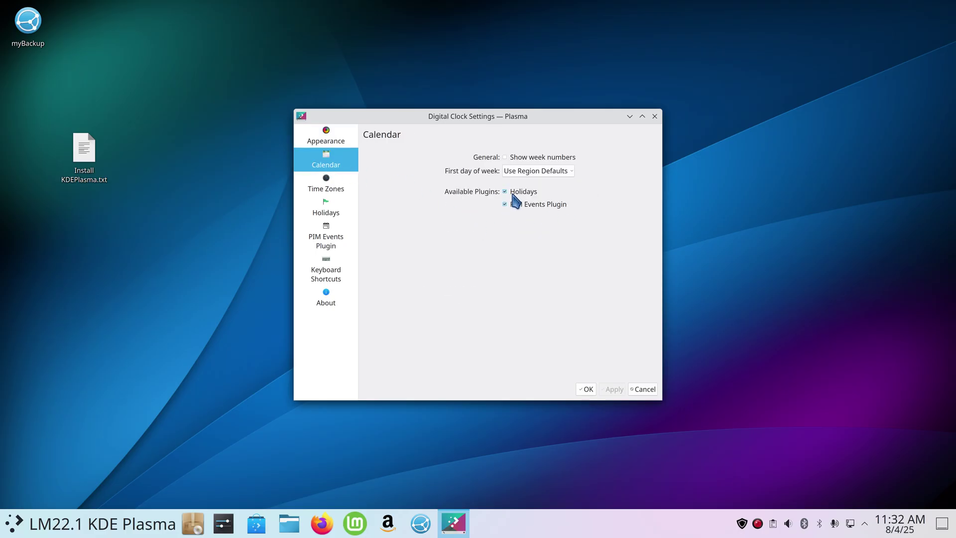
{"action": "left_click", "coordinate": [319, 239]}
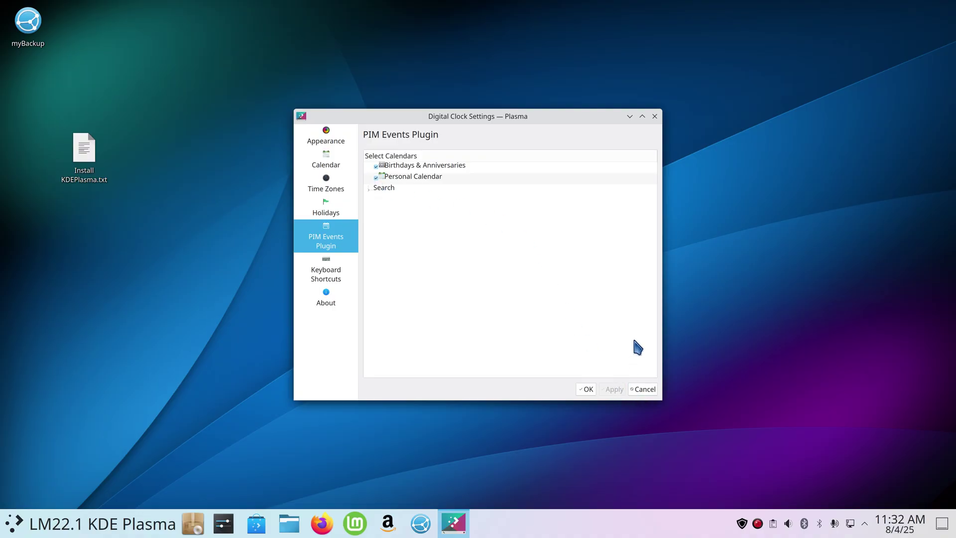
Close the digital clock settings, select August 7 in the clock calendar, and add an event.
{"action": "left_click", "coordinate": [655, 116]}
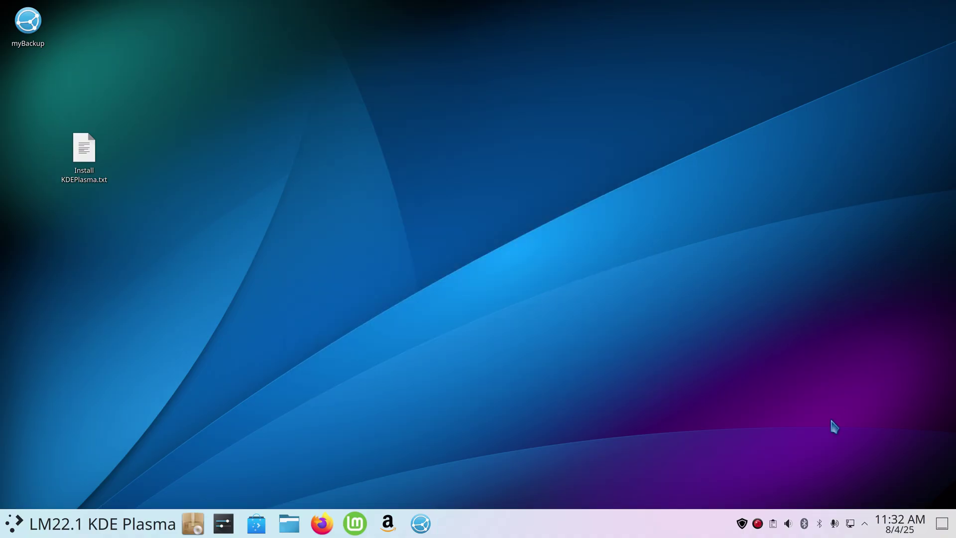
{"action": "left_click", "coordinate": [899, 523]}
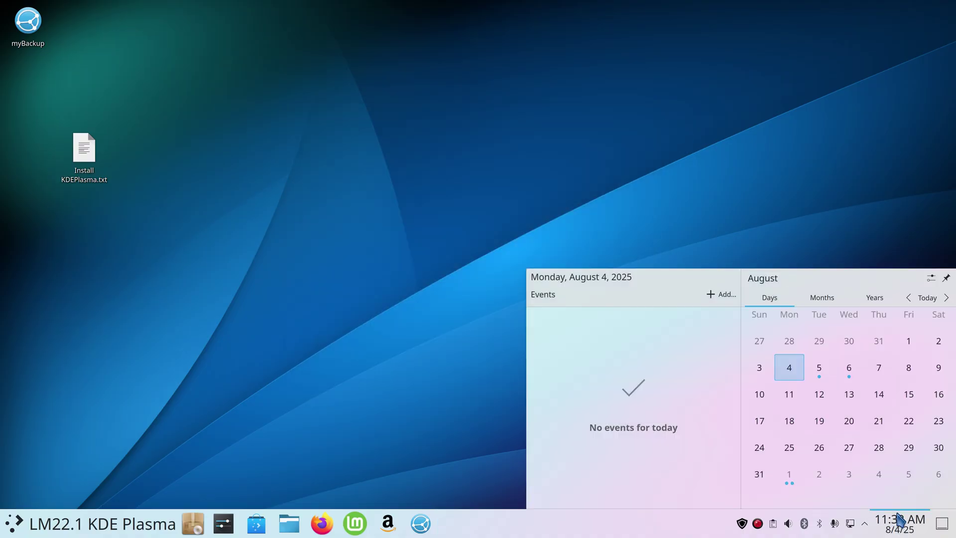
{"action": "left_click", "coordinate": [879, 368]}
{"action": "left_click", "coordinate": [718, 296]}
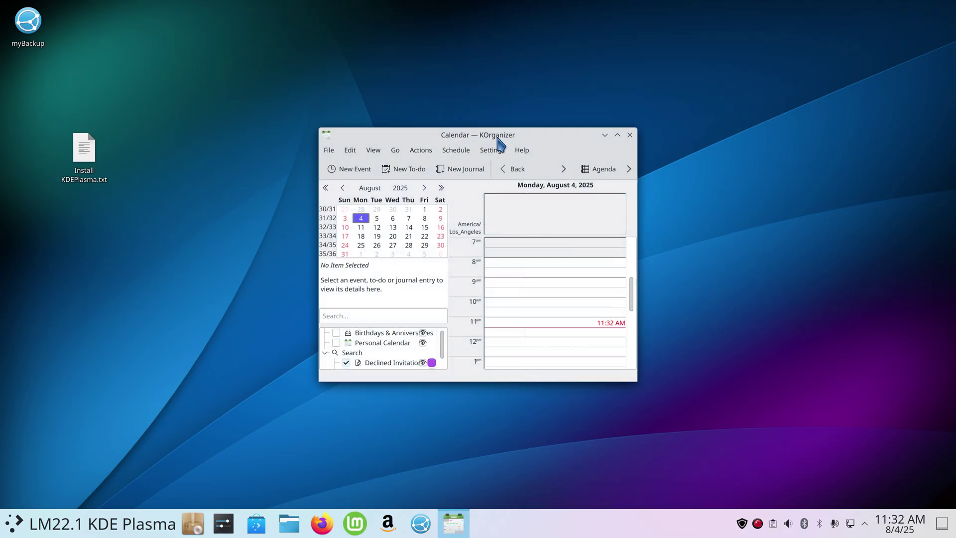
Create a Test88888 event on August 7 at 9:15 AM and save it.
{"action": "left_click", "coordinate": [413, 221]}
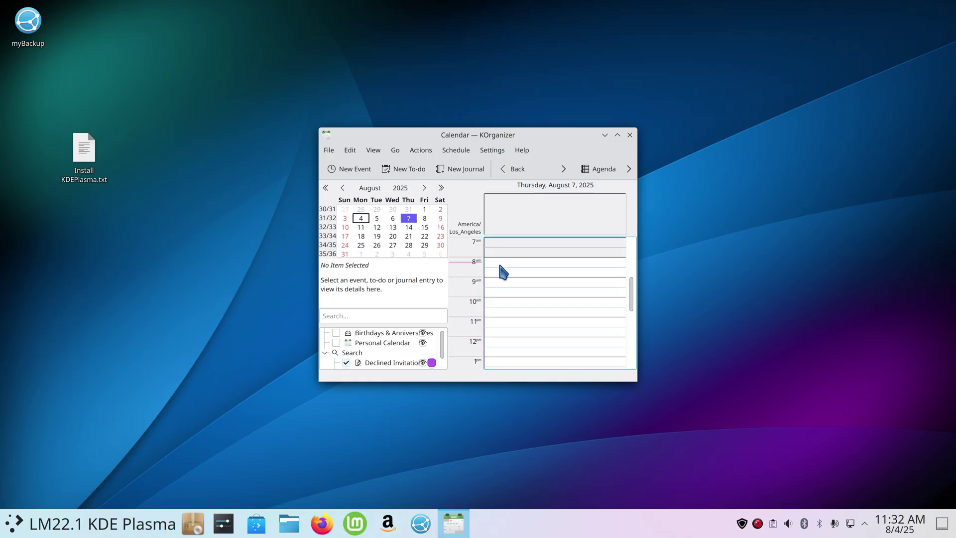
{"action": "left_click", "coordinate": [502, 285]}
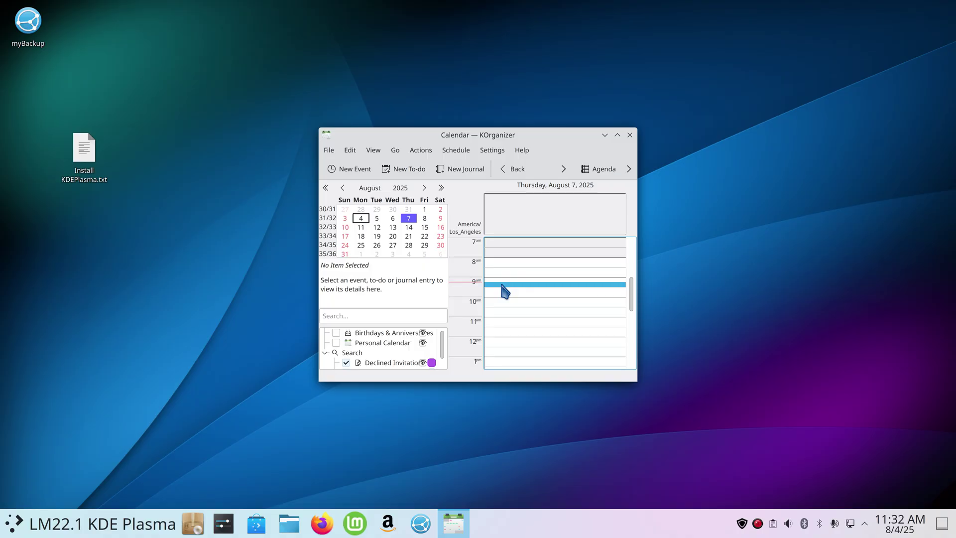
{"action": "type", "text": "Test88888"}
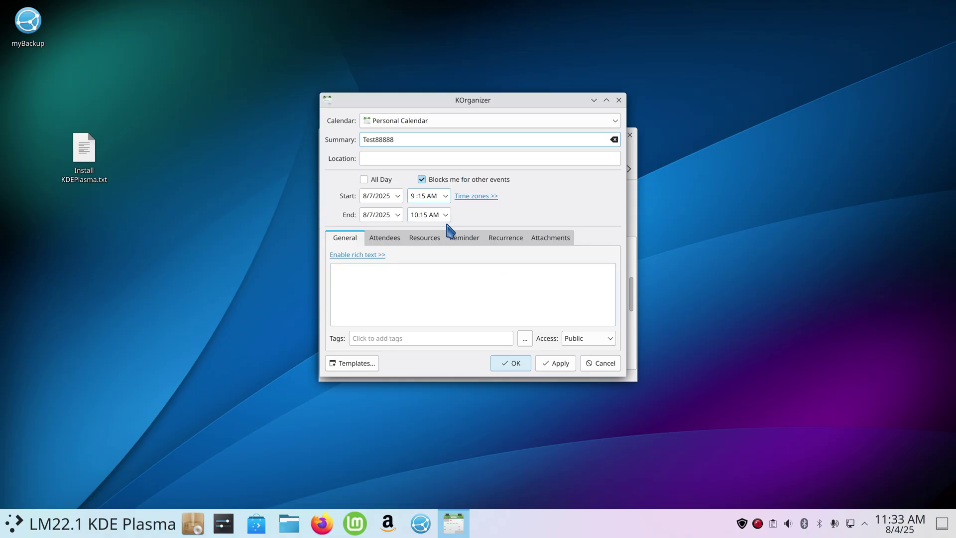
{"action": "left_click", "coordinate": [557, 366]}
{"action": "left_click", "coordinate": [512, 367]}
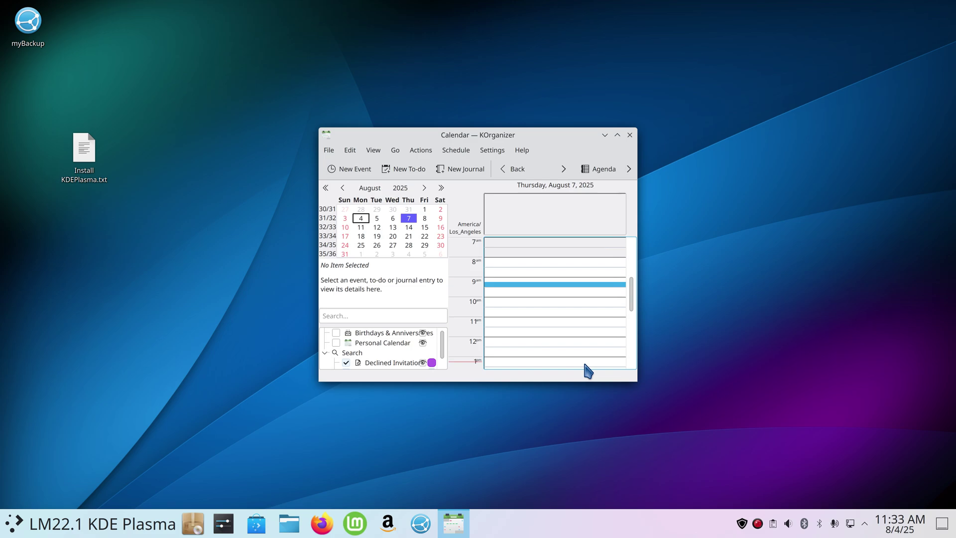
Close KOrganizer and confirm Test88888 appears on August 7 in the clock calendar.
{"action": "left_click", "coordinate": [631, 135]}
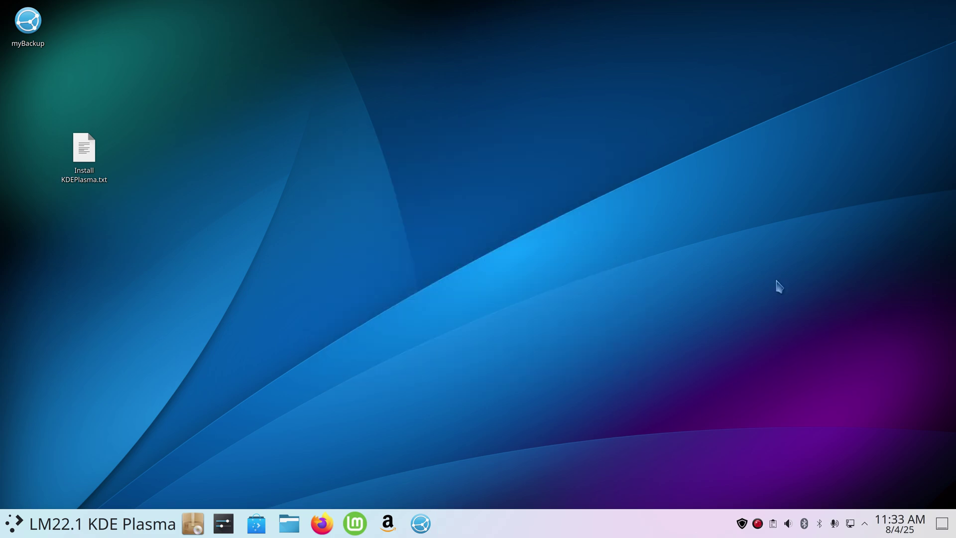
{"action": "left_click", "coordinate": [921, 523]}
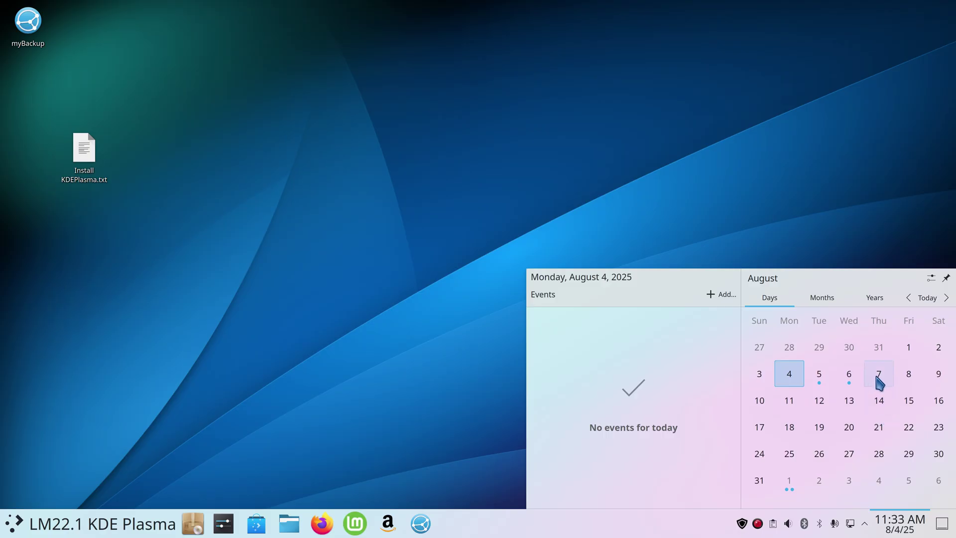
{"action": "left_click", "coordinate": [879, 382]}
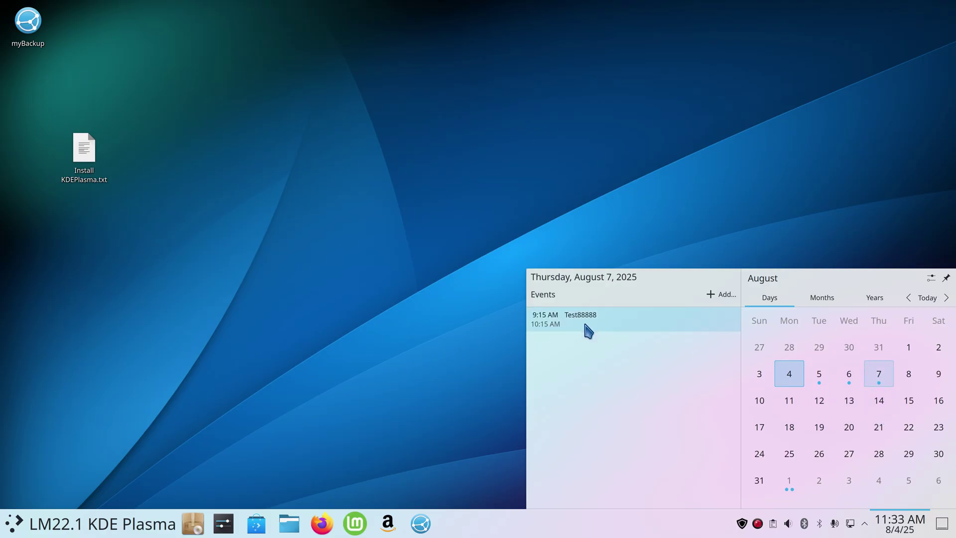
{"action": "left_click", "coordinate": [401, 363]}
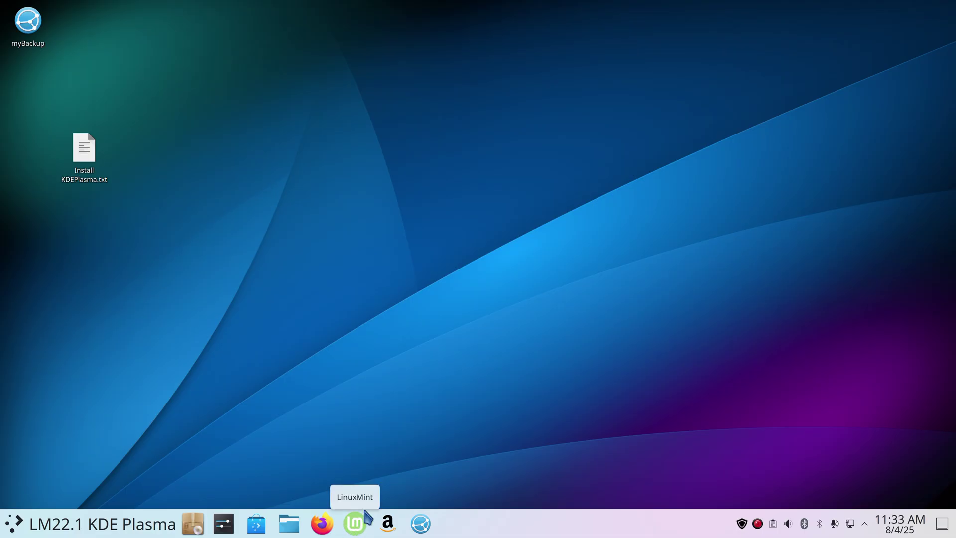
Launch the Web Apps manager from the launcher's Internet category.
{"action": "left_click", "coordinate": [14, 529]}
{"action": "left_click", "coordinate": [55, 393]}
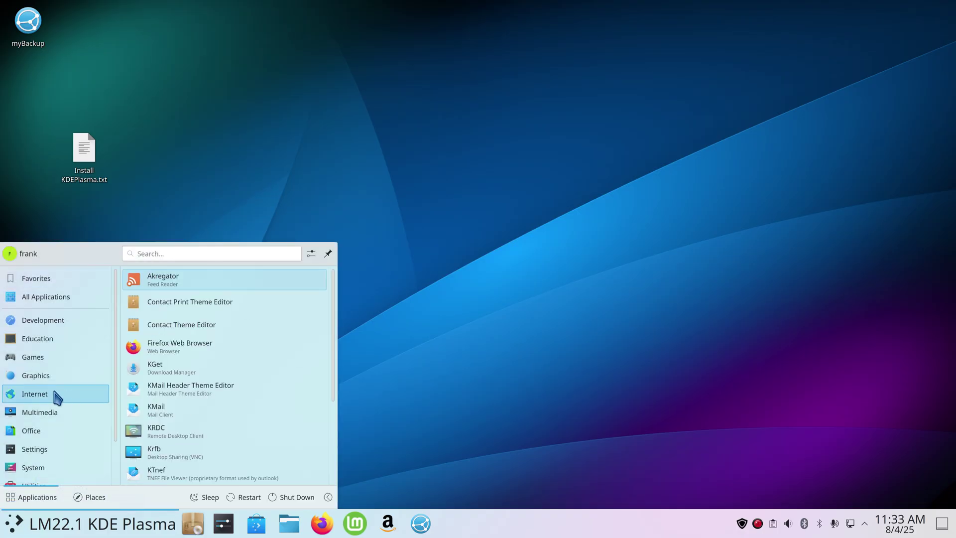
{"action": "scroll", "coordinate": [265, 372], "scroll_direction": "down", "scroll_amount": 3}
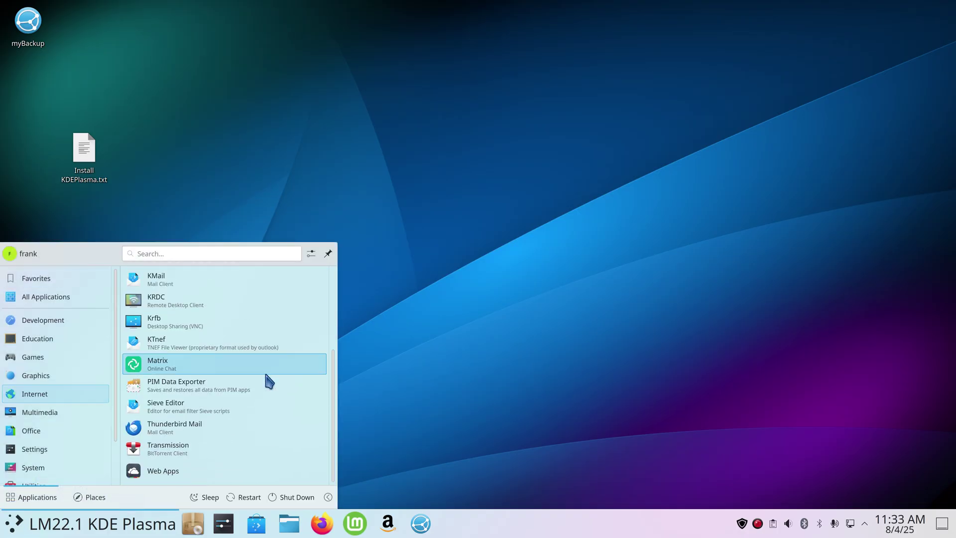
{"action": "left_click", "coordinate": [213, 477]}
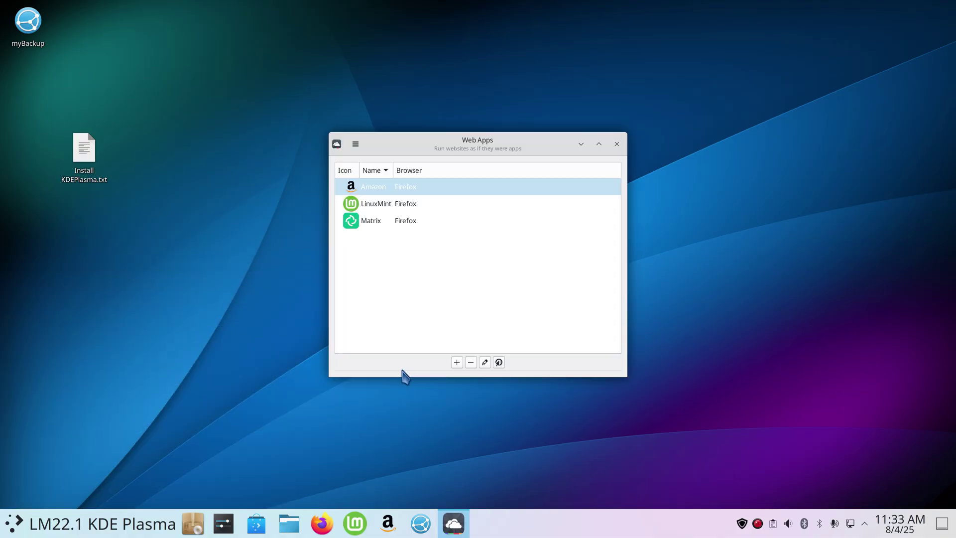
Start a trial Amazon web app with a www address, search icons online, then cancel it.
{"action": "left_click", "coordinate": [457, 362]}
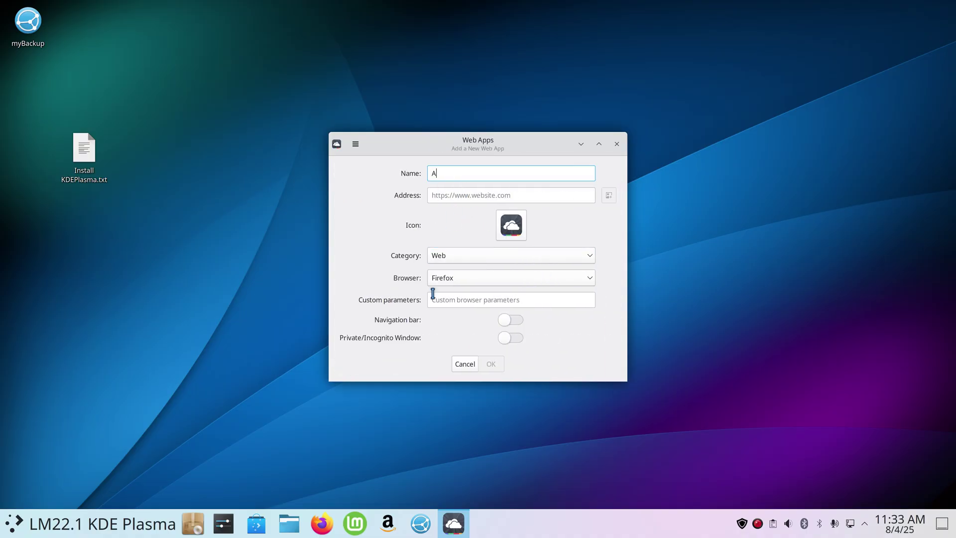
{"action": "type", "text": "A"}
{"action": "left_click", "coordinate": [443, 194]}
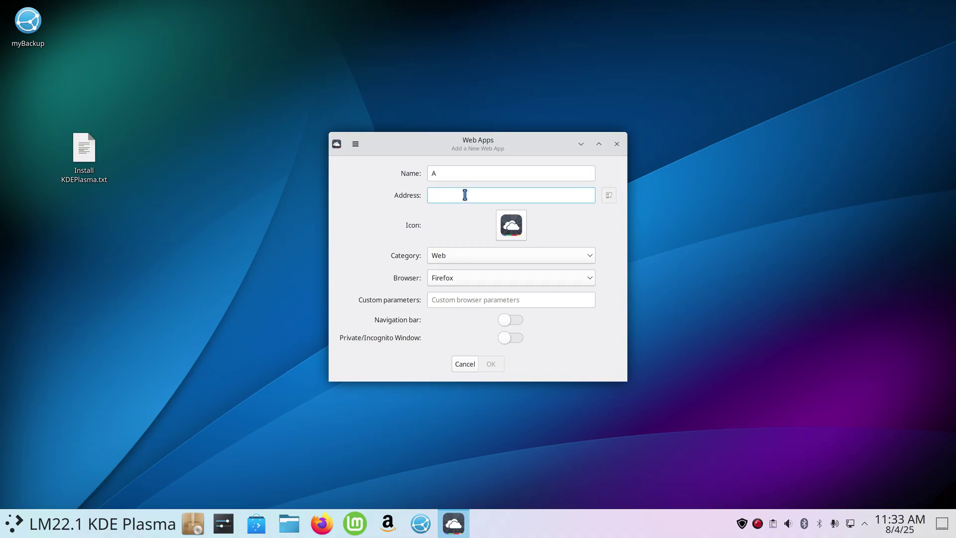
{"action": "type", "text": "www.amazon.com"}
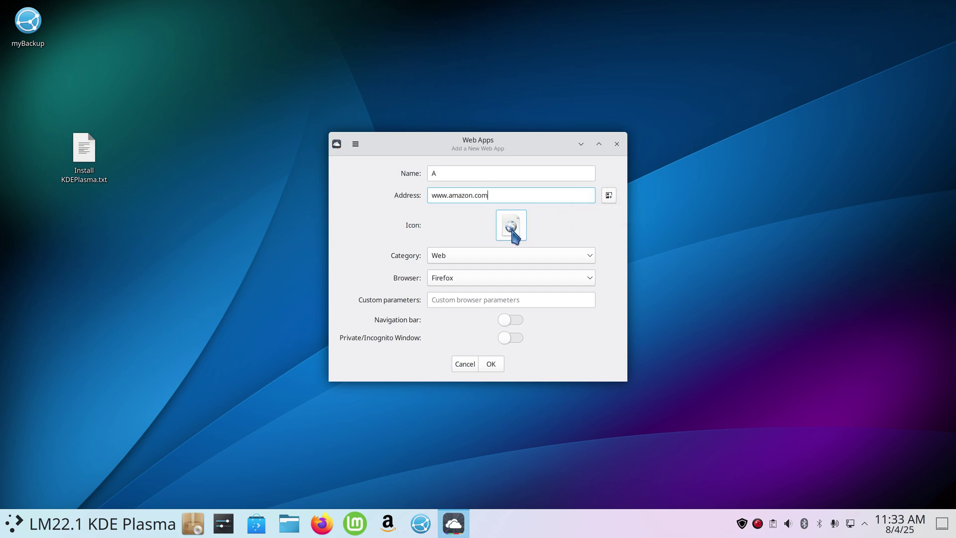
{"action": "left_click", "coordinate": [609, 195]}
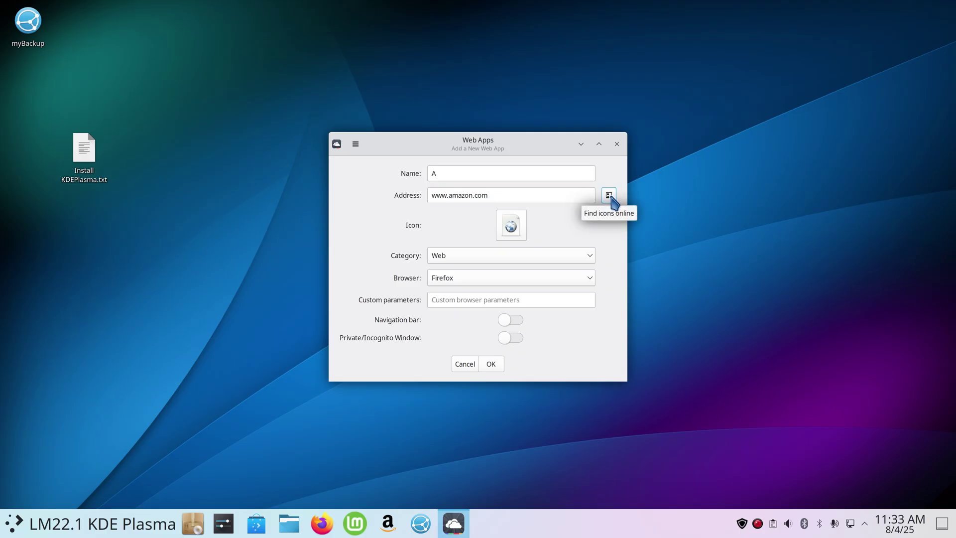
{"action": "left_click", "coordinate": [468, 367]}
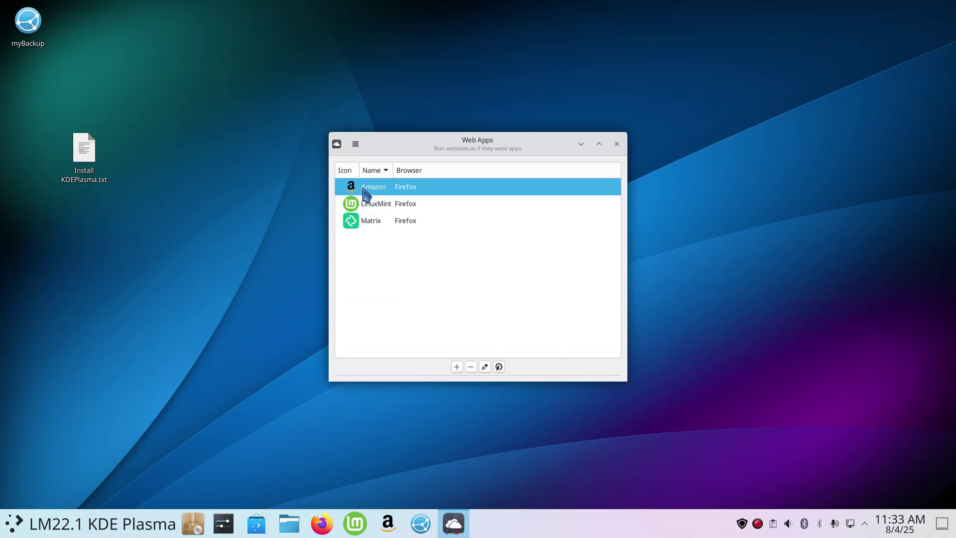
Close Web Apps and open the Linux Mint Blog's Monthly News – July 2025 post in Firefox.
{"action": "left_click", "coordinate": [616, 145]}
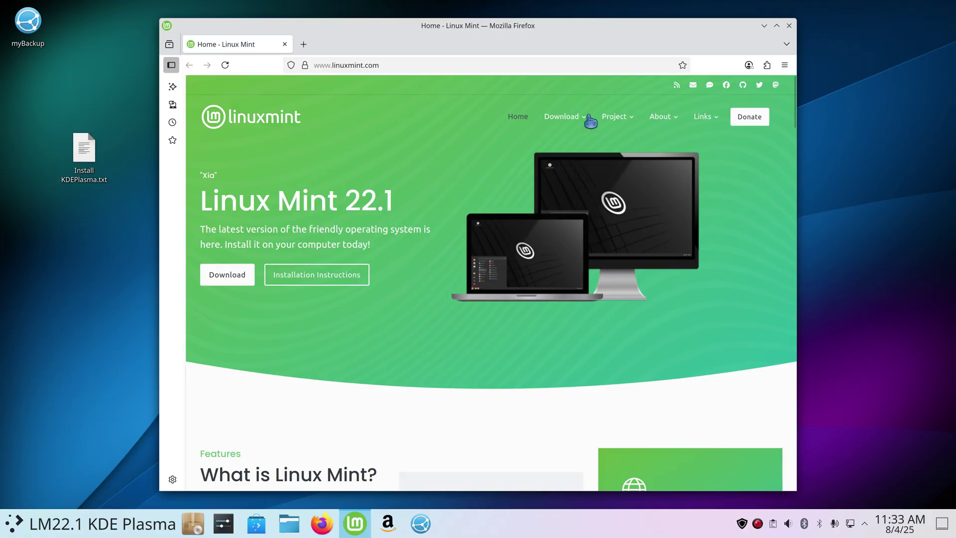
{"action": "mouse_move", "coordinate": [700, 122]}
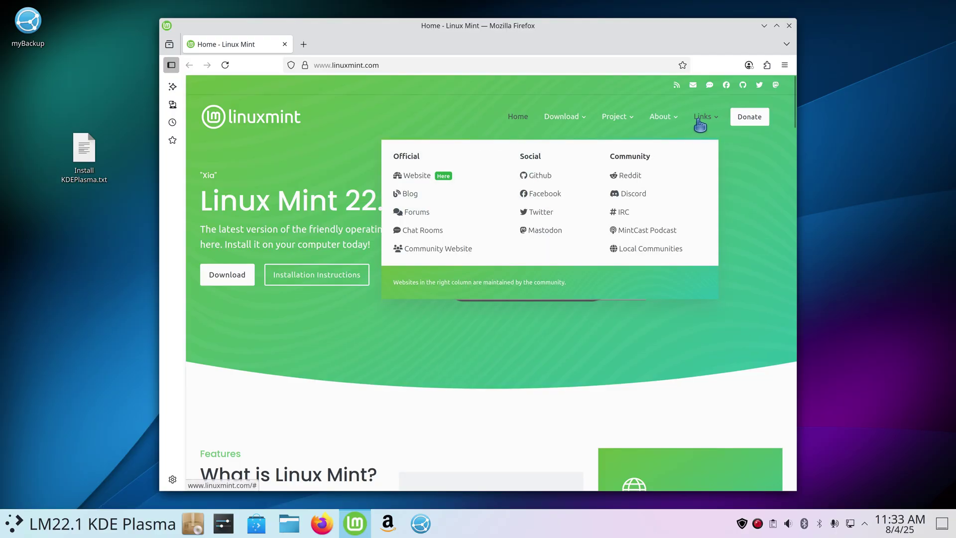
{"action": "left_click", "coordinate": [407, 195]}
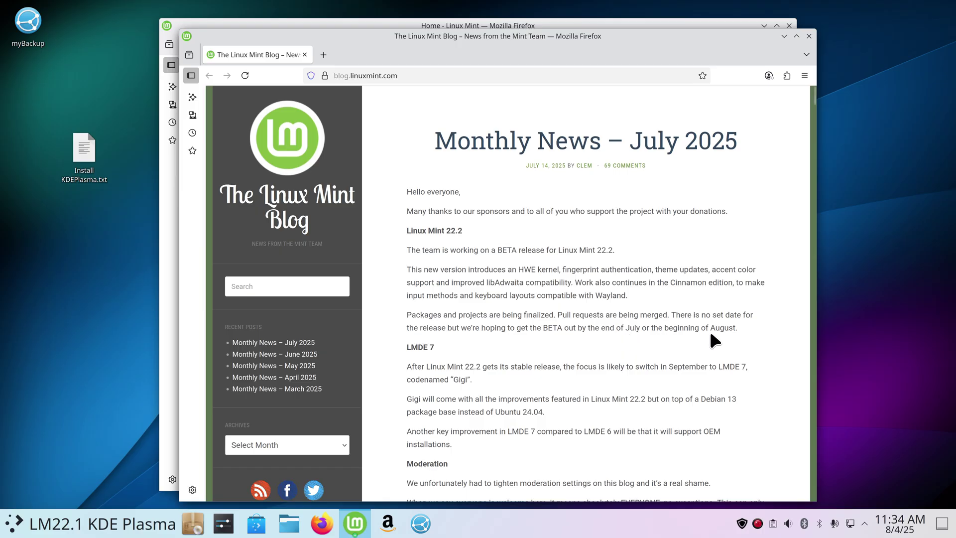
Select the passages on BETA timing, fingerprint authentication and the LMDE 7 heading.
{"action": "left_click_drag", "start_coordinate": [682, 315], "coordinate": [641, 327]}
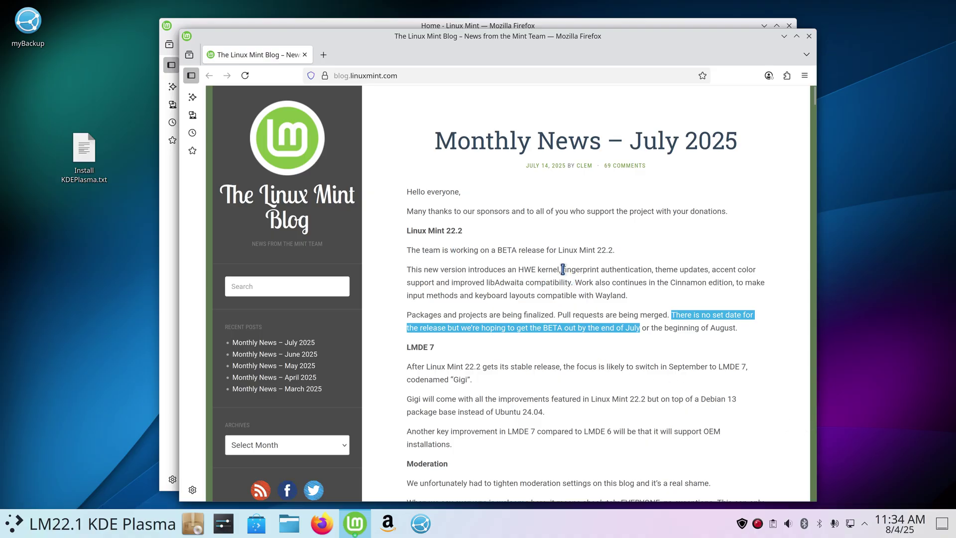
{"action": "left_click_drag", "start_coordinate": [563, 270], "coordinate": [652, 271]}
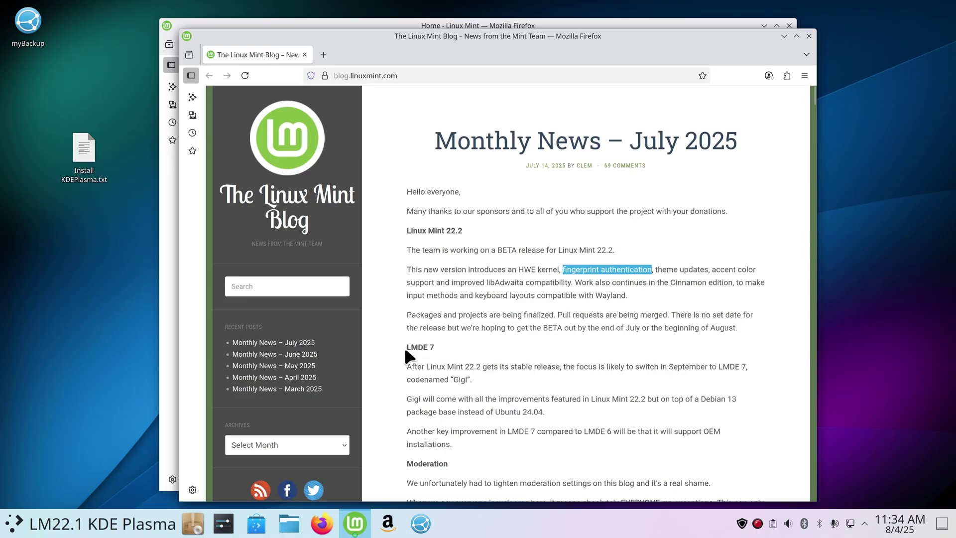
{"action": "left_click_drag", "start_coordinate": [407, 347], "coordinate": [431, 347]}
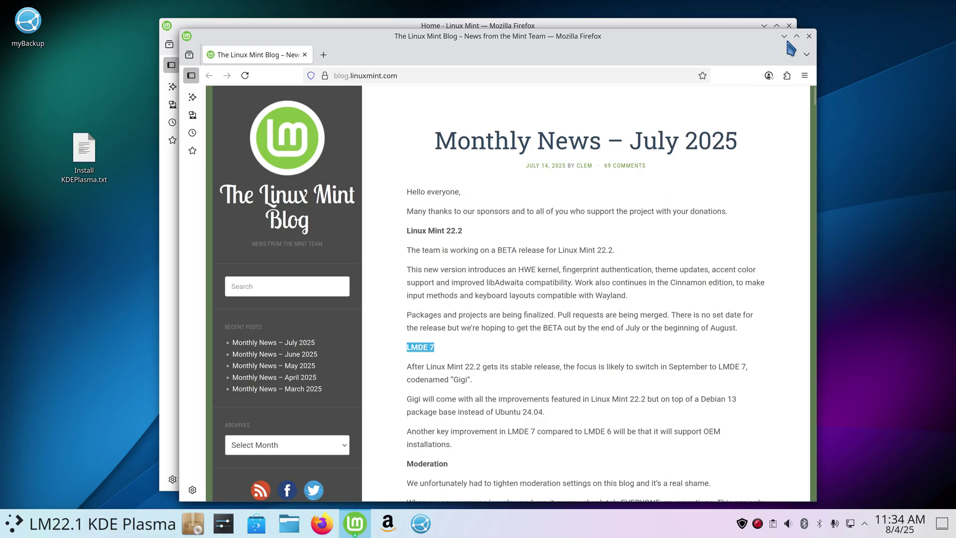
Close the blog window and open linuxmint.com's All Versions download page.
{"action": "left_click", "coordinate": [810, 36]}
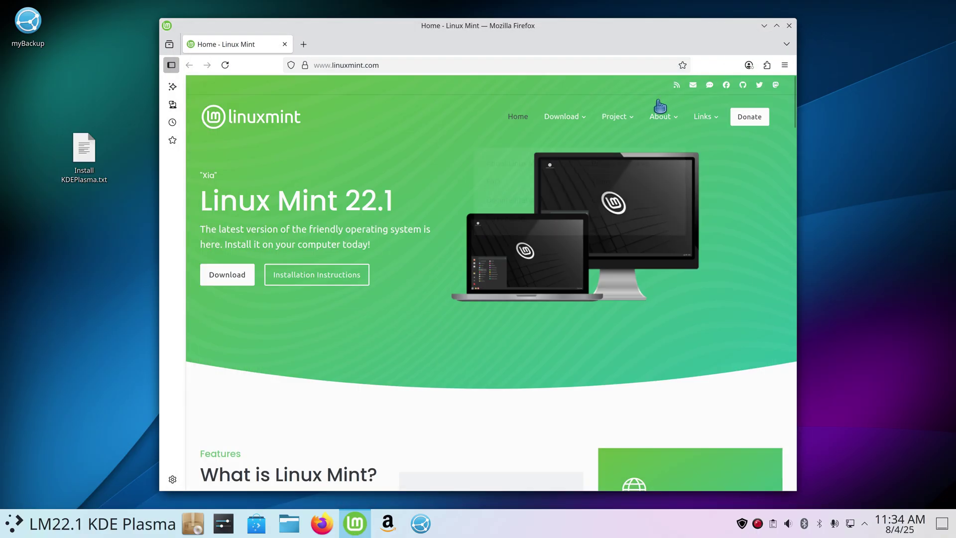
{"action": "mouse_move", "coordinate": [563, 123]}
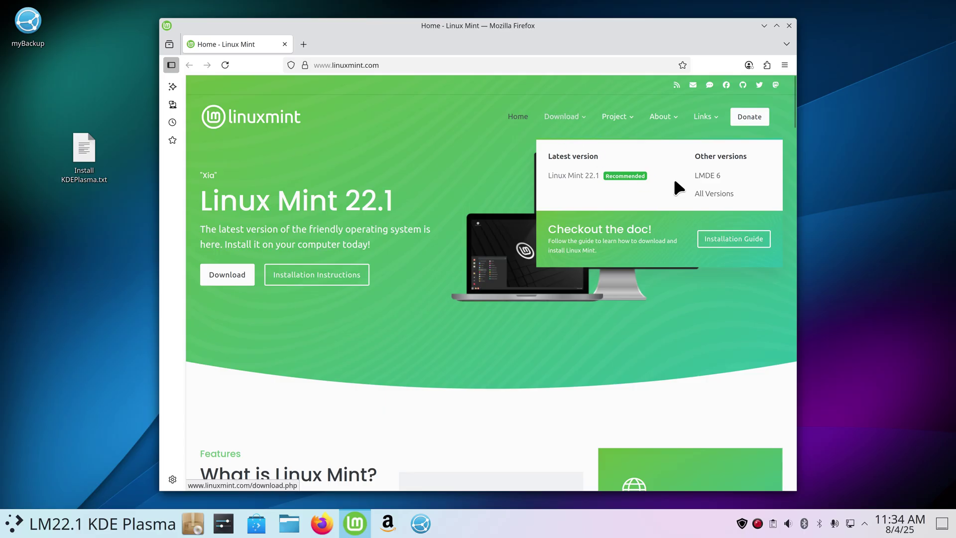
{"action": "left_click", "coordinate": [712, 194]}
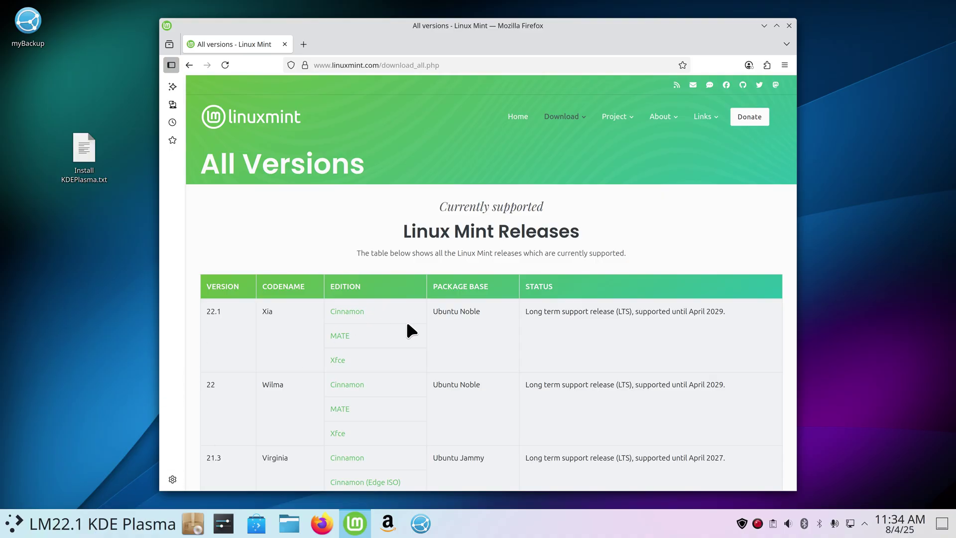
Scroll the releases table down to LMDE 6 Faye, then close Firefox.
{"action": "scroll", "coordinate": [408, 327], "scroll_direction": "down", "scroll_amount": 5}
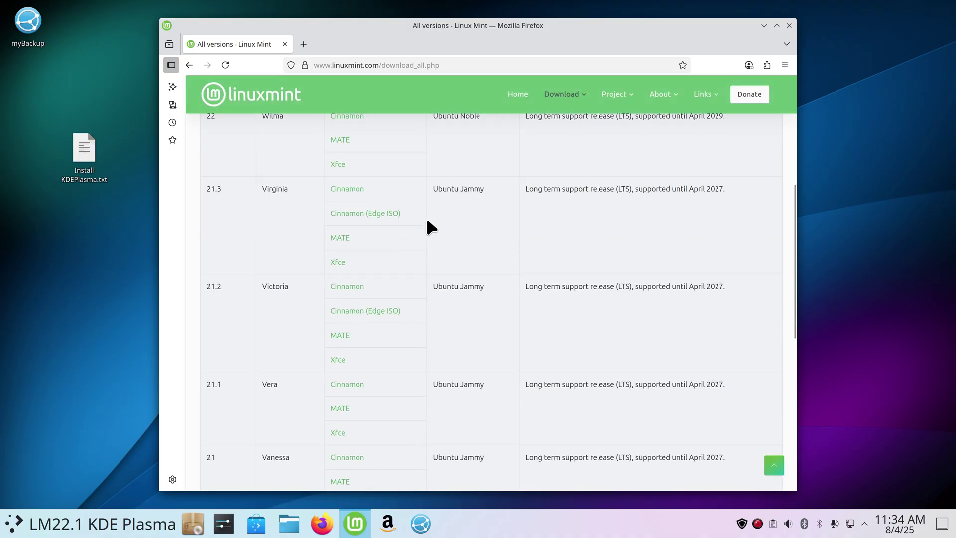
{"action": "scroll", "coordinate": [444, 329], "scroll_direction": "down", "scroll_amount": 4}
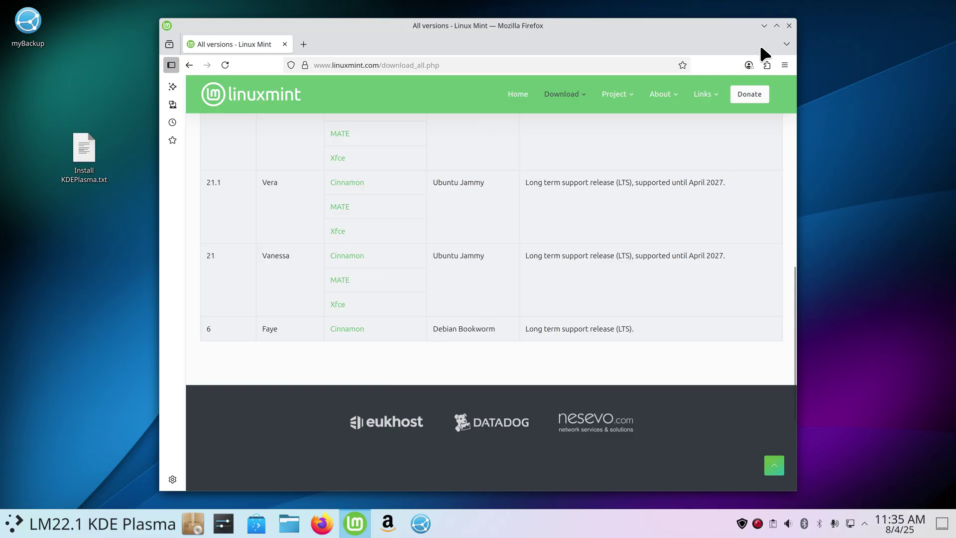
{"action": "left_click", "coordinate": [790, 26]}
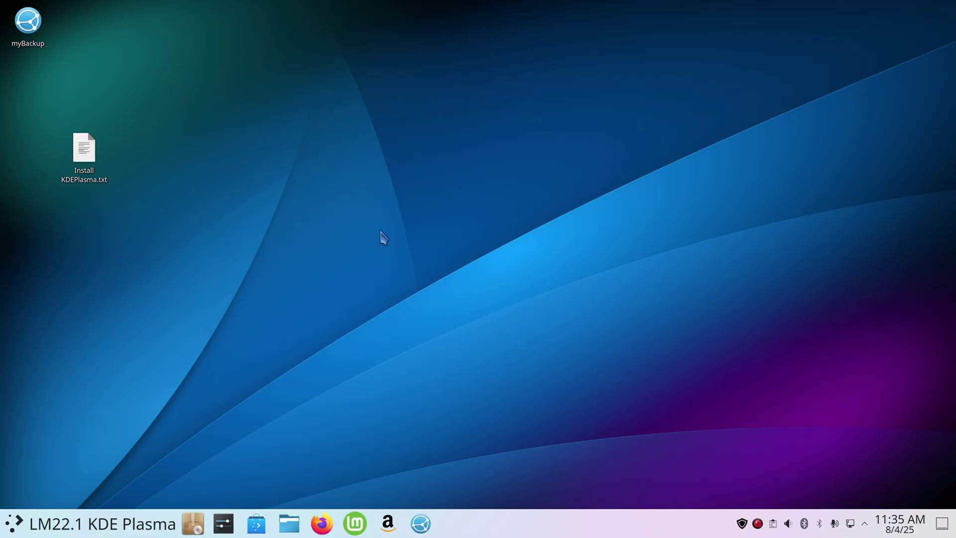
{"action": "left_click", "coordinate": [195, 523]}
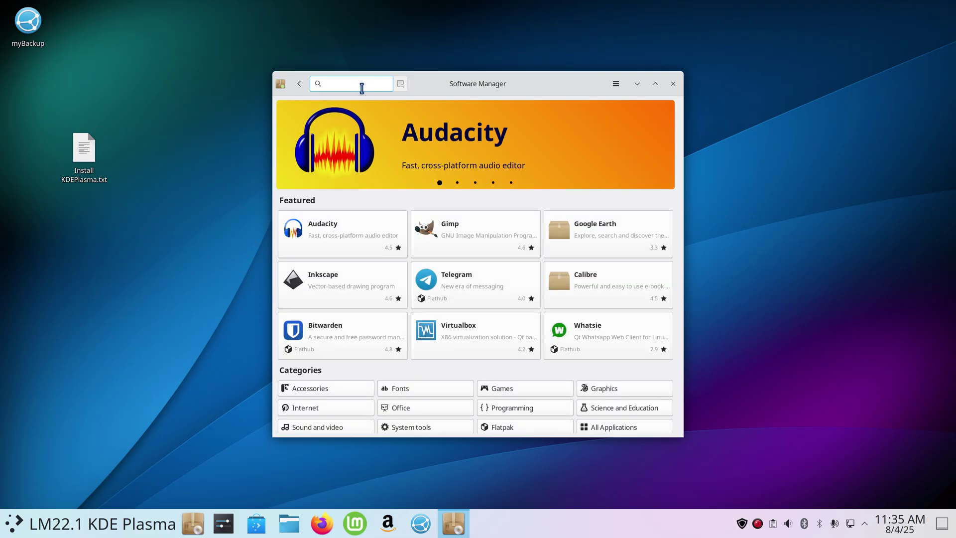
{"action": "type", "text": "kde"}
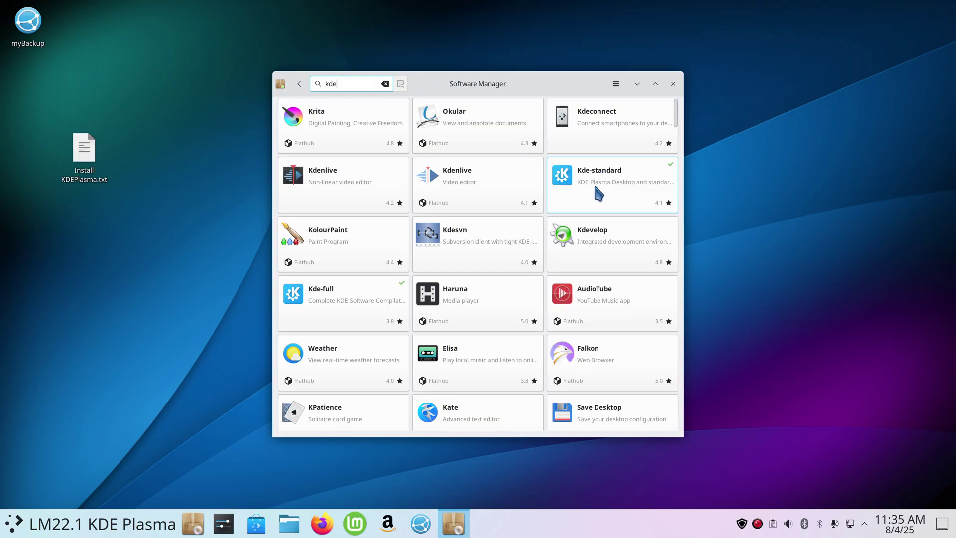
{"action": "left_click", "coordinate": [625, 192]}
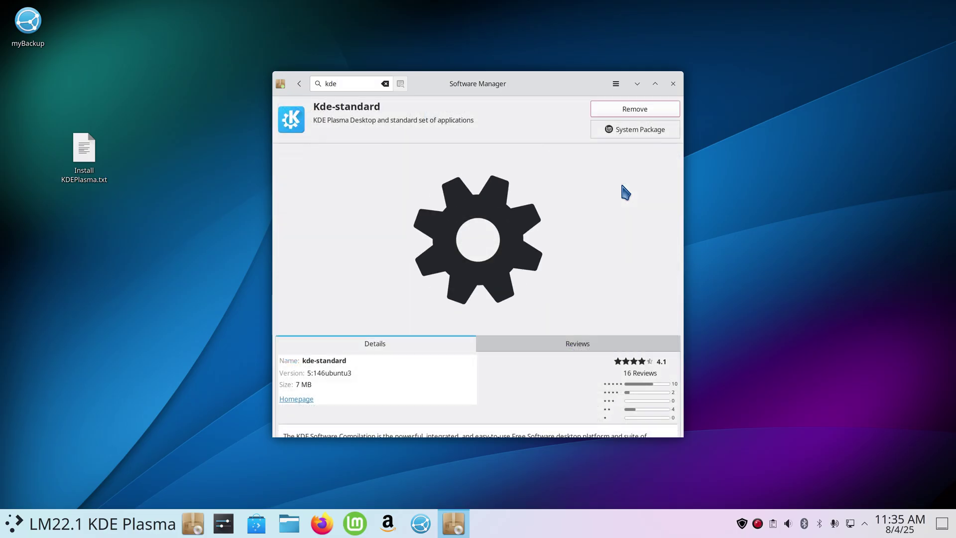
{"action": "left_click", "coordinate": [297, 82]}
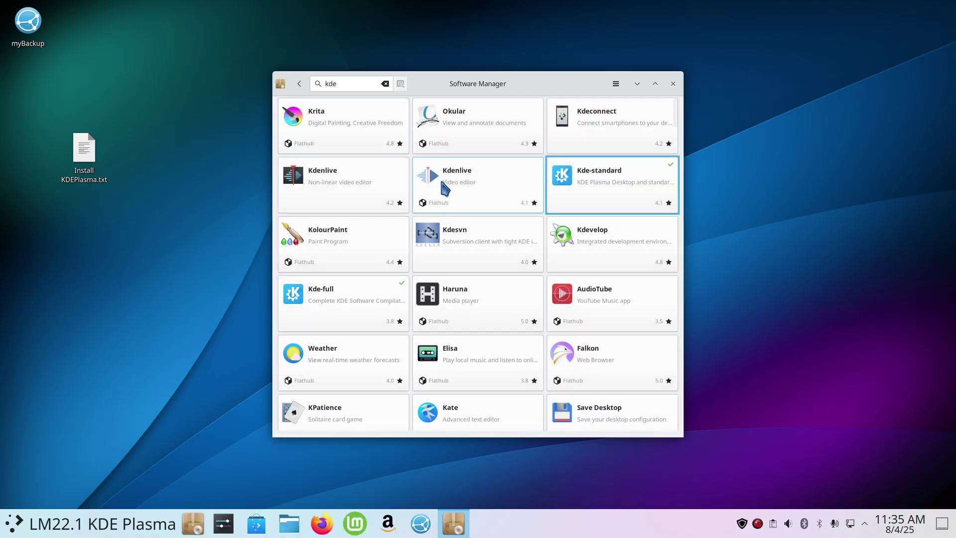
{"action": "left_click", "coordinate": [339, 310]}
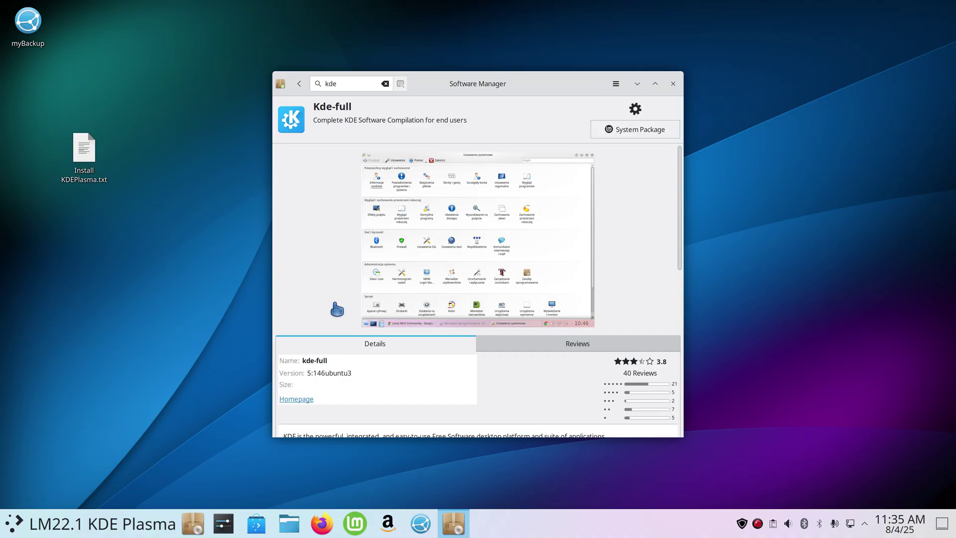
{"action": "left_click", "coordinate": [679, 83]}
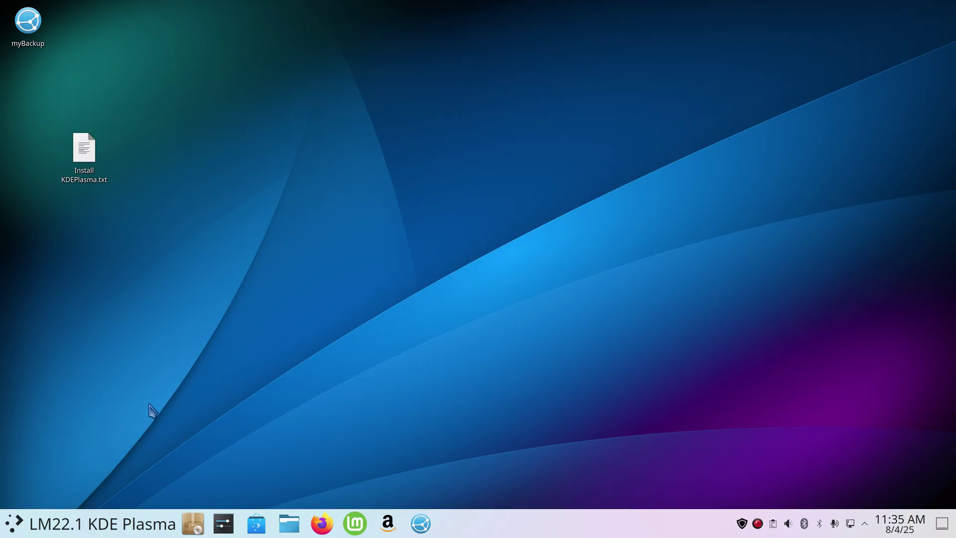
Move InstallKDEPlasma.txt to the desktop centre and open it in Xed.
{"action": "left_click", "coordinate": [89, 152]}
{"action": "left_click_drag", "start_coordinate": [89, 152], "coordinate": [440, 233]}
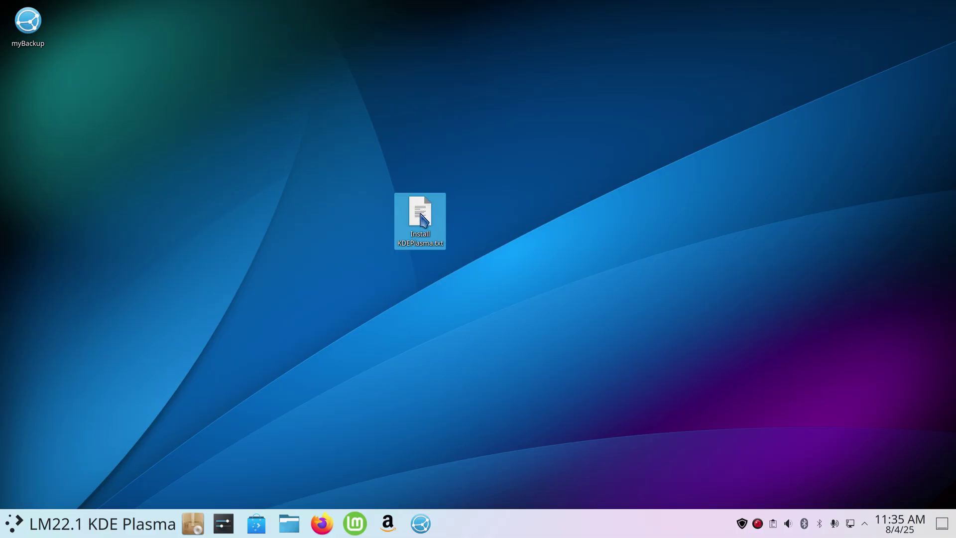
{"action": "double_click", "coordinate": [421, 216]}
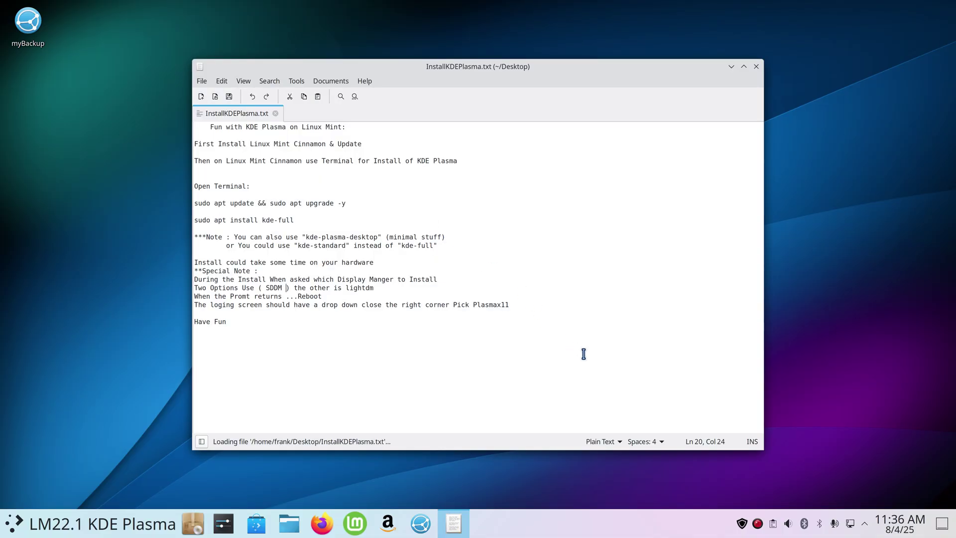
{"action": "scroll", "coordinate": [589, 355], "scroll_direction": "up", "scroll_amount": 2}
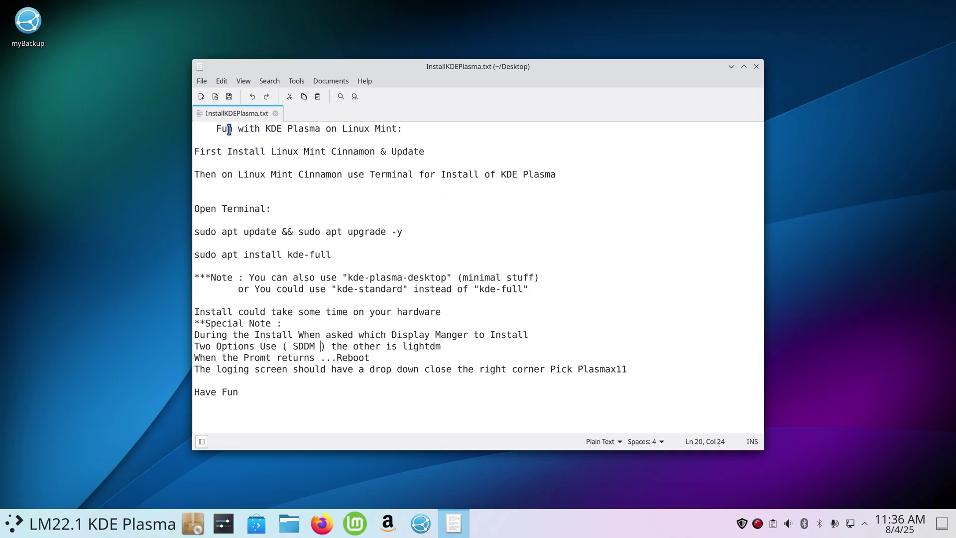
Highlight the 'Fun with KDE Plasma' title, the first install instruction through Cinnamon, and 'Terminal'.
{"action": "left_click_drag", "start_coordinate": [217, 129], "coordinate": [396, 129]}
{"action": "left_click", "coordinate": [487, 139]}
{"action": "left_click_drag", "start_coordinate": [194, 151], "coordinate": [372, 148]}
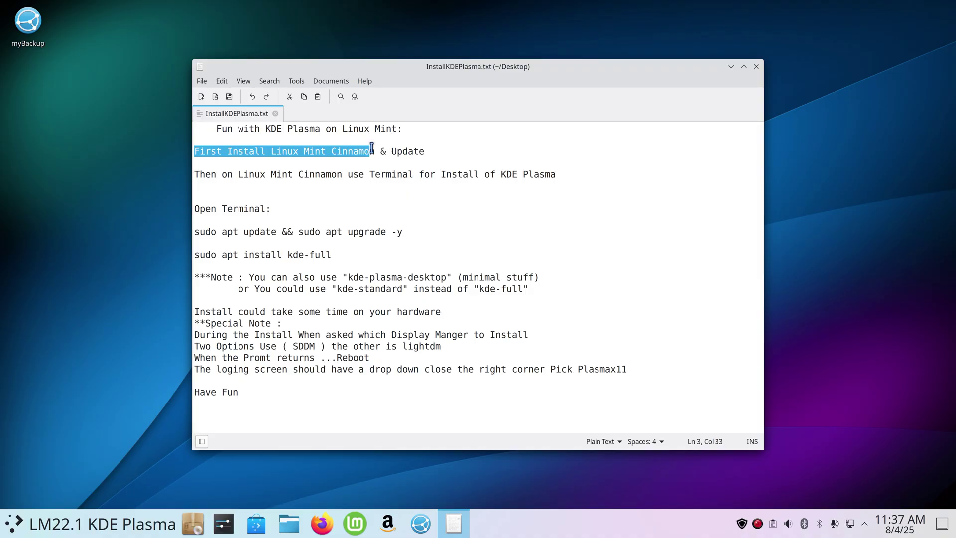
{"action": "left_click_drag", "start_coordinate": [372, 148], "coordinate": [426, 152]}
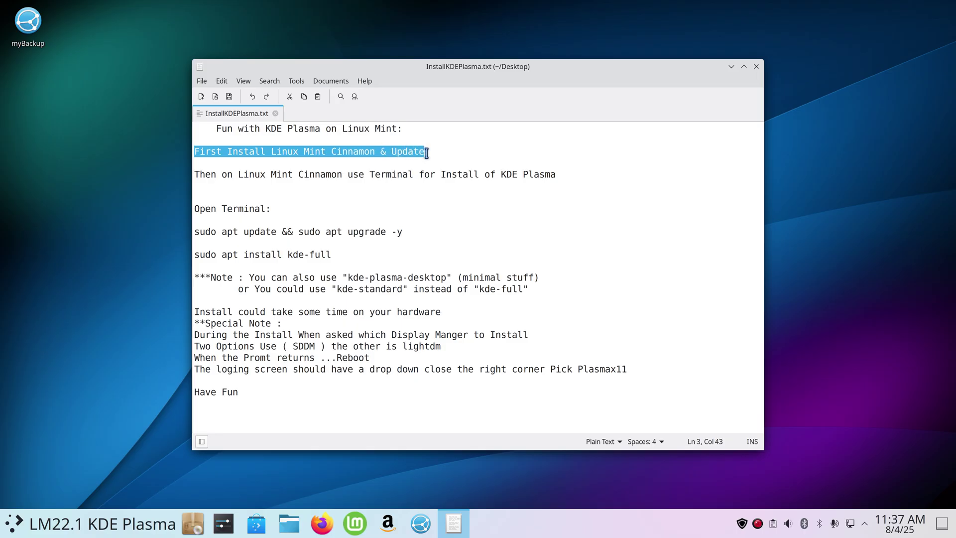
{"action": "left_click", "coordinate": [454, 199]}
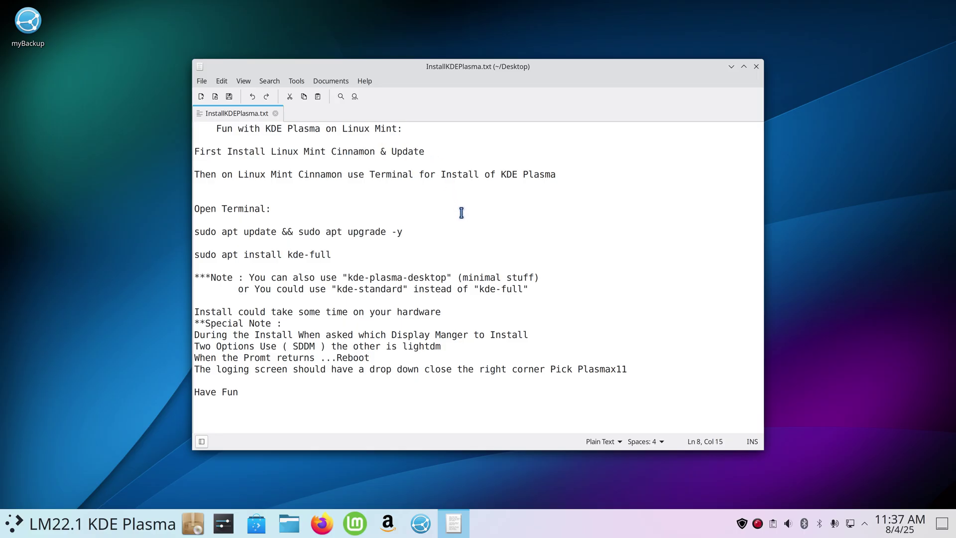
{"action": "left_click", "coordinate": [371, 174]}
{"action": "left_click_drag", "start_coordinate": [371, 173], "coordinate": [412, 175]}
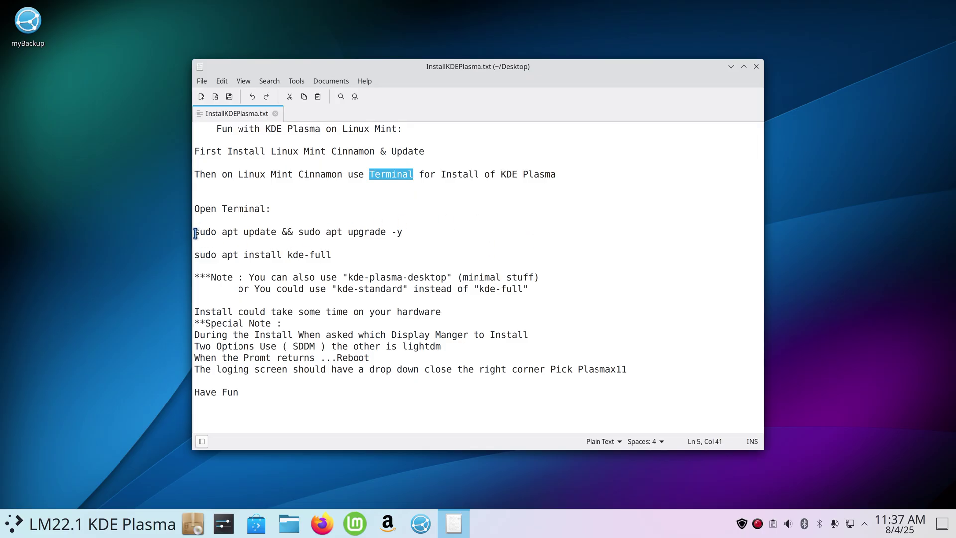
Highlight the sudo apt update/upgrade command, then 'sudo apt install' and the kde-full package.
{"action": "left_click_drag", "start_coordinate": [196, 232], "coordinate": [403, 234]}
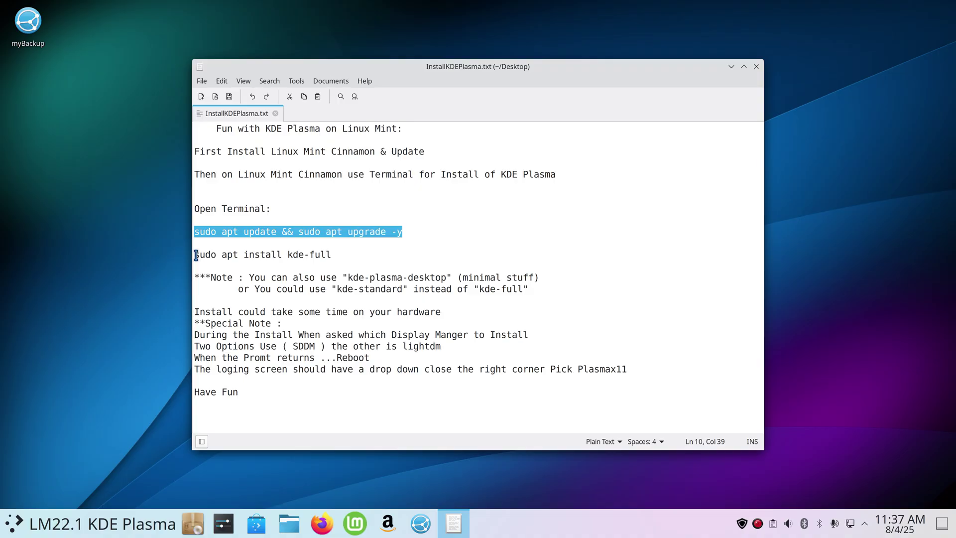
{"action": "left_click_drag", "start_coordinate": [196, 255], "coordinate": [284, 256]}
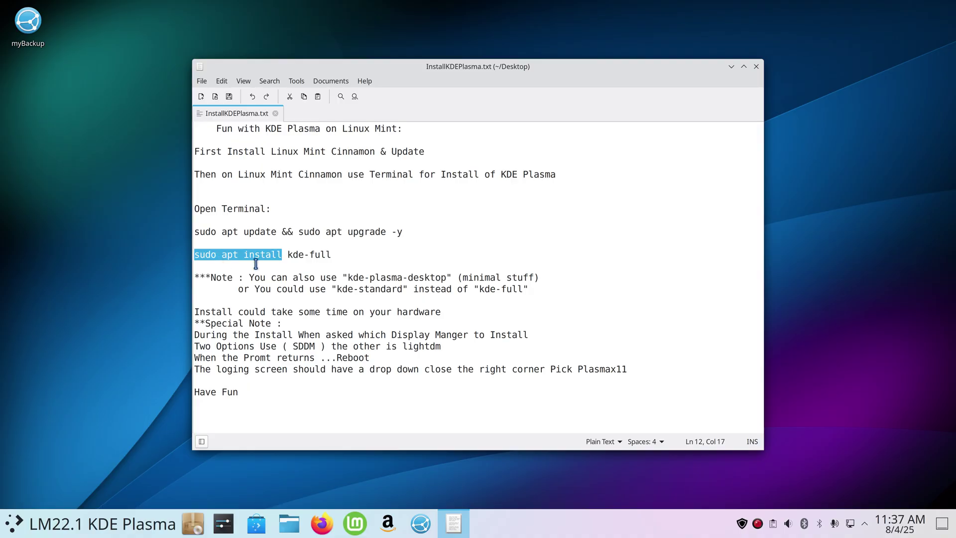
{"action": "left_click", "coordinate": [286, 261]}
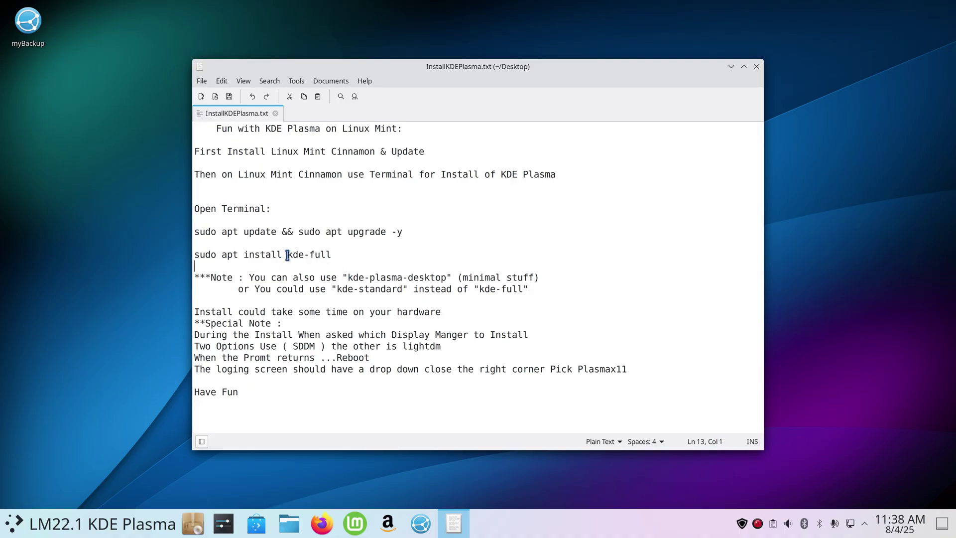
{"action": "left_click_drag", "start_coordinate": [286, 254], "coordinate": [348, 255]}
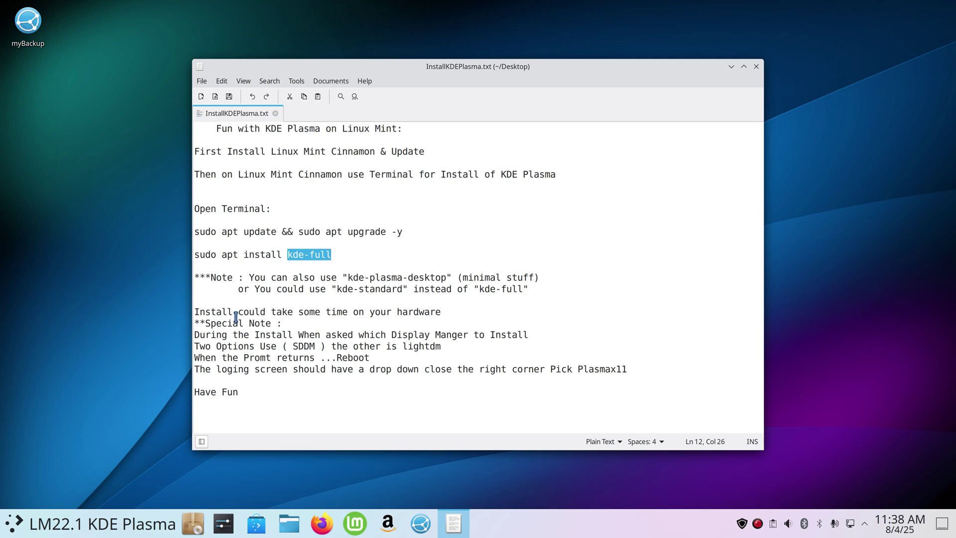
Browse the application launcher briefly, then return to the notes.
{"action": "left_click", "coordinate": [14, 523]}
{"action": "mouse_move", "coordinate": [49, 351]}
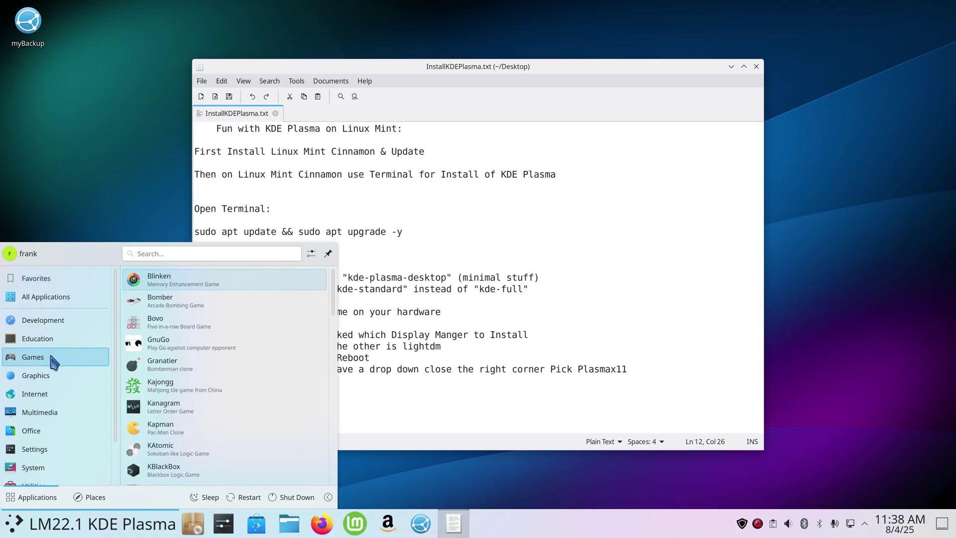
{"action": "scroll", "coordinate": [189, 349], "scroll_direction": "down", "scroll_amount": 5}
{"action": "scroll", "coordinate": [188, 348], "scroll_direction": "down", "scroll_amount": 8}
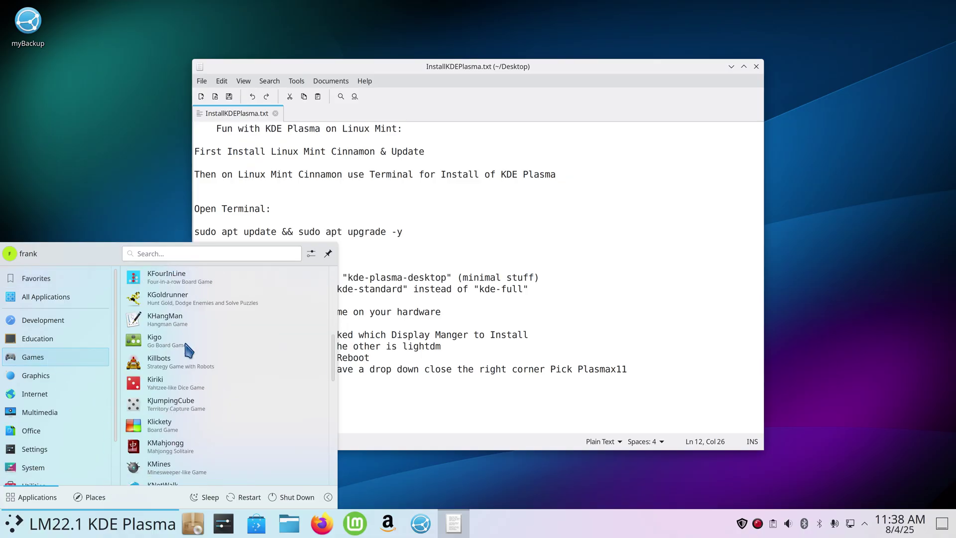
{"action": "left_click", "coordinate": [528, 237]}
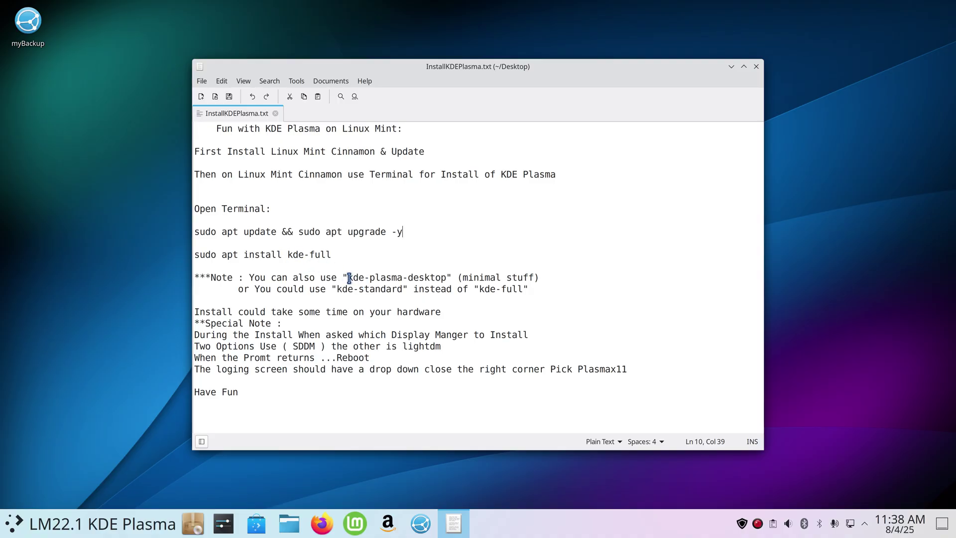
Highlight the package names kde-plasma-desktop, kde-standard and kde-full in turn.
{"action": "left_click_drag", "start_coordinate": [350, 277], "coordinate": [444, 279]}
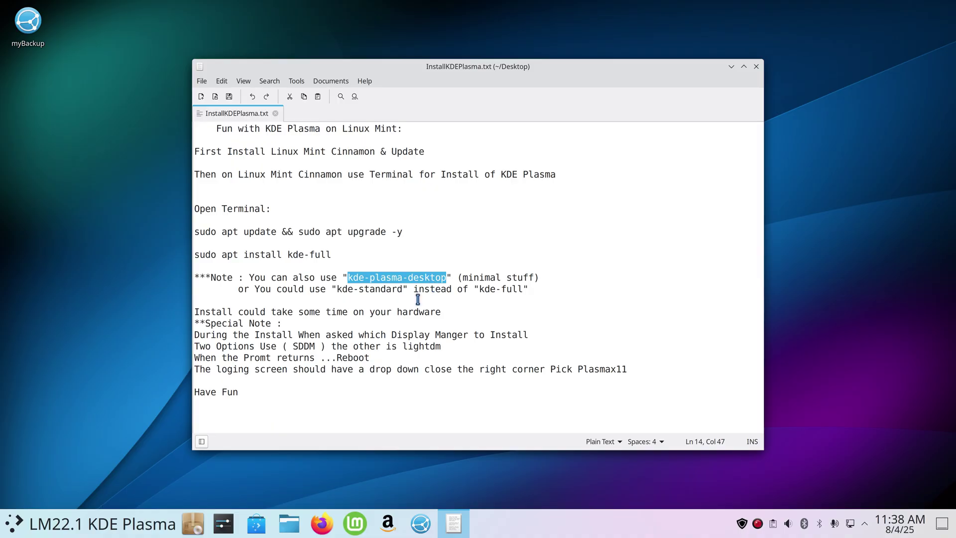
{"action": "left_click", "coordinate": [387, 312]}
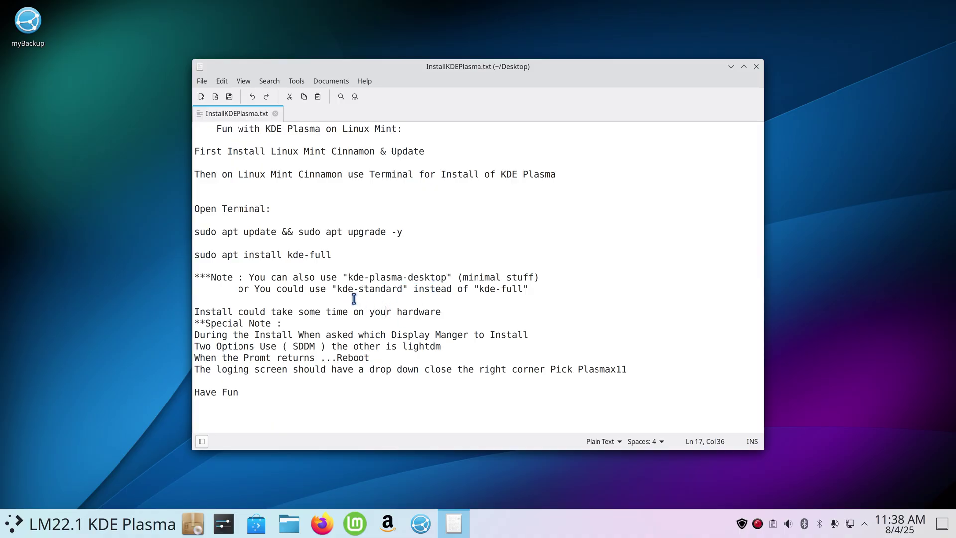
{"action": "left_click_drag", "start_coordinate": [342, 290], "coordinate": [401, 291]}
{"action": "left_click", "coordinate": [404, 300]}
{"action": "left_click_drag", "start_coordinate": [292, 254], "coordinate": [331, 255]}
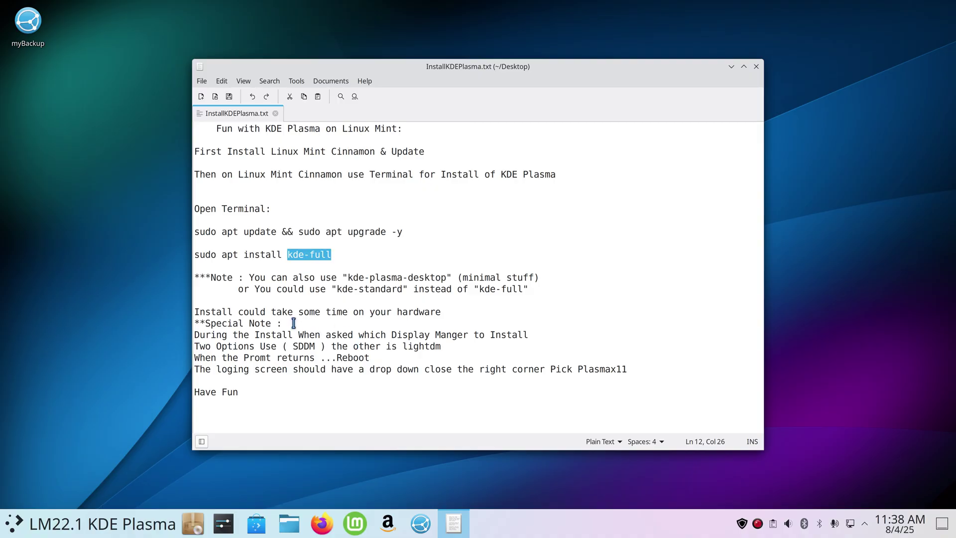
Highlight the install-time line, Special Note, lightdm/SDDM choice and Reboot step, then move the window up-left.
{"action": "left_click_drag", "start_coordinate": [194, 312], "coordinate": [447, 313]}
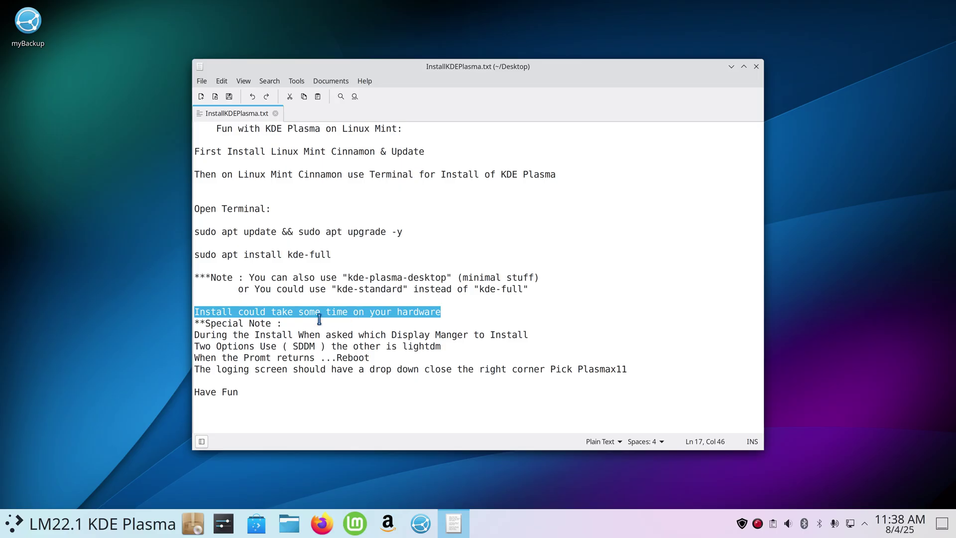
{"action": "left_click_drag", "start_coordinate": [205, 324], "coordinate": [278, 325]}
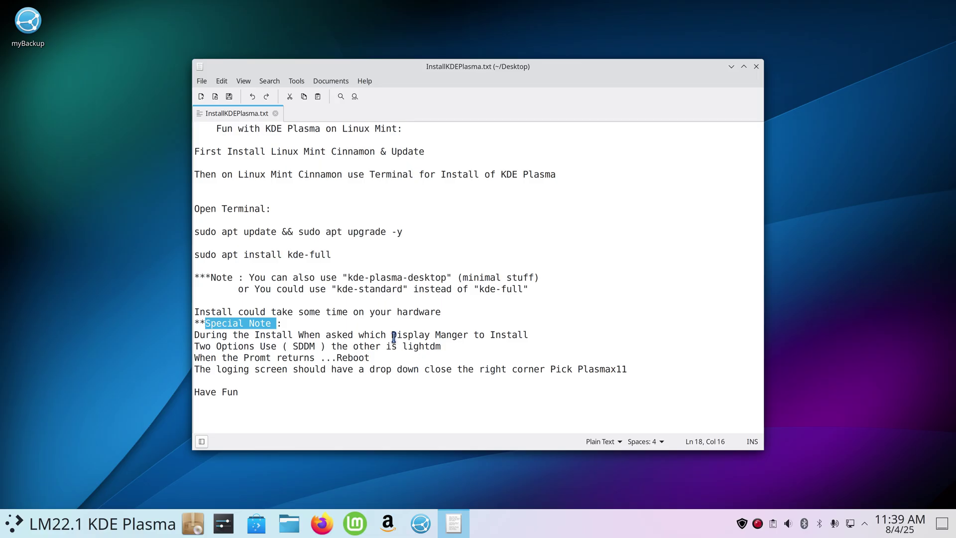
{"action": "left_click_drag", "start_coordinate": [391, 335], "coordinate": [529, 336]}
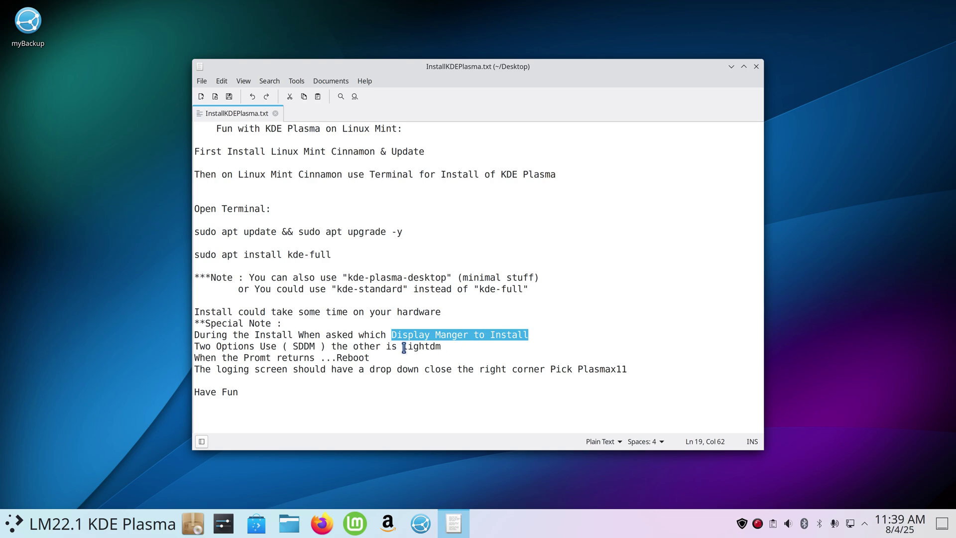
{"action": "left_click_drag", "start_coordinate": [402, 346], "coordinate": [444, 347]}
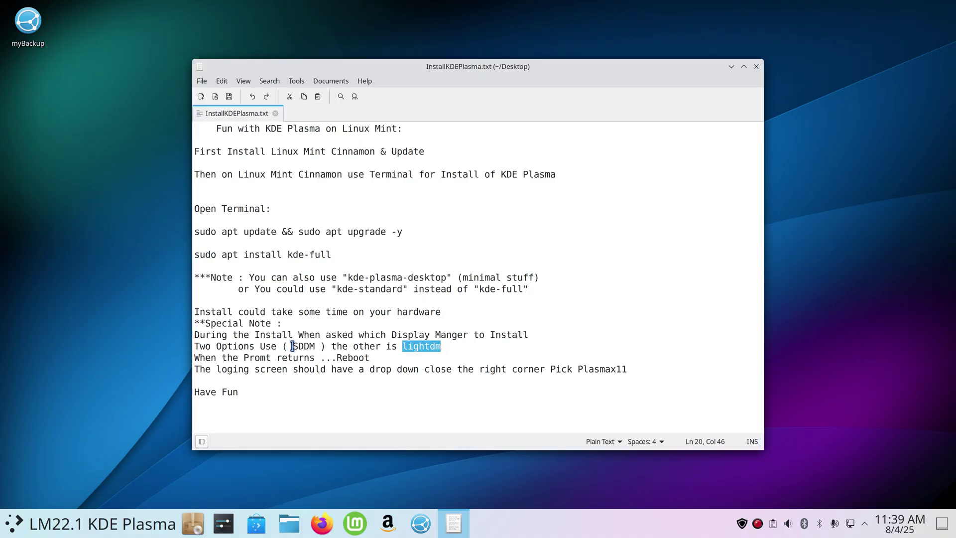
{"action": "left_click_drag", "start_coordinate": [293, 346], "coordinate": [317, 346]}
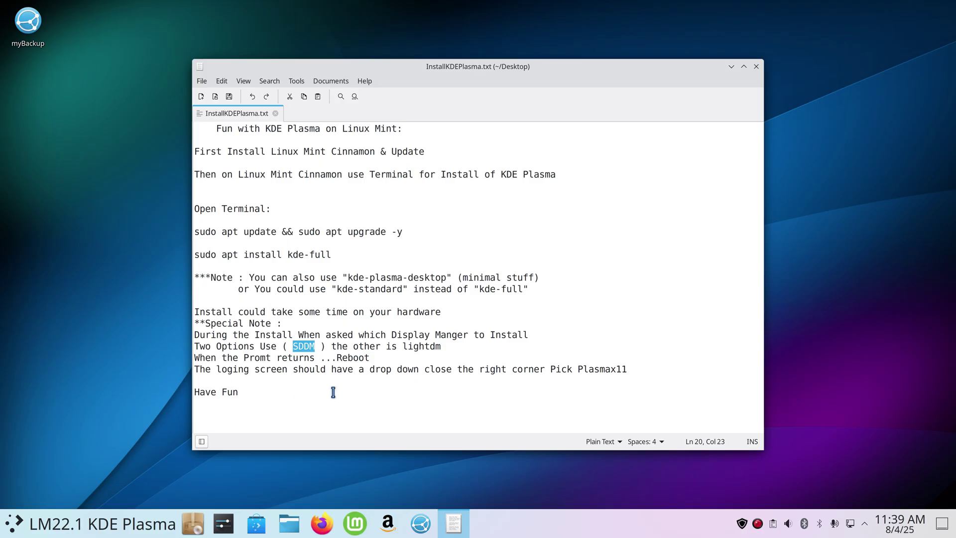
{"action": "left_click_drag", "start_coordinate": [337, 357], "coordinate": [375, 357]}
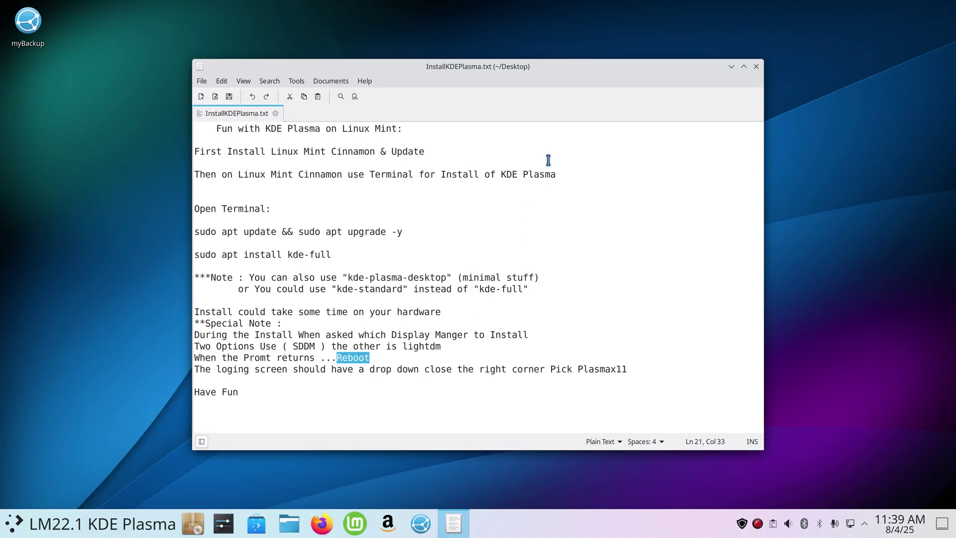
{"action": "left_click_drag", "start_coordinate": [606, 66], "coordinate": [508, 56]}
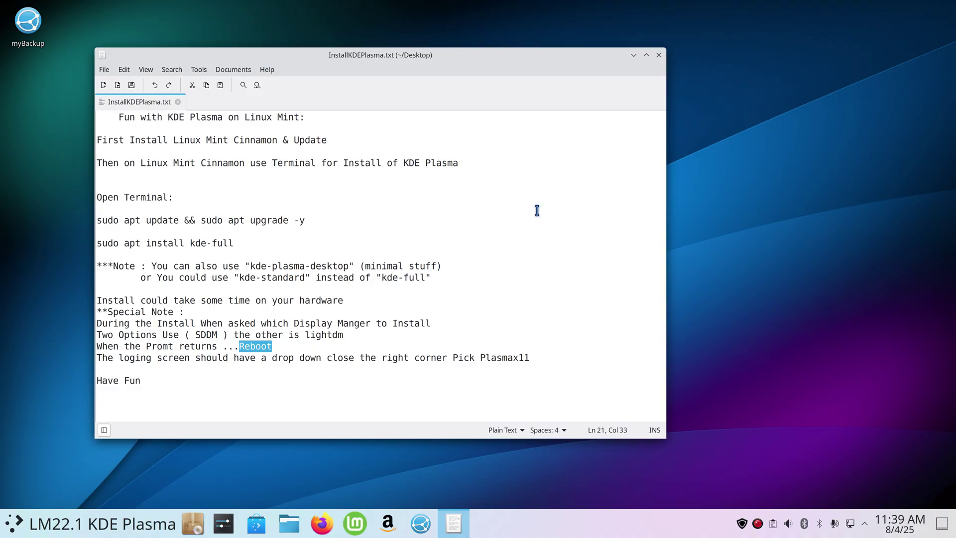
Minimise the Kate install notes window to the taskbar.
{"action": "left_click", "coordinate": [634, 55]}
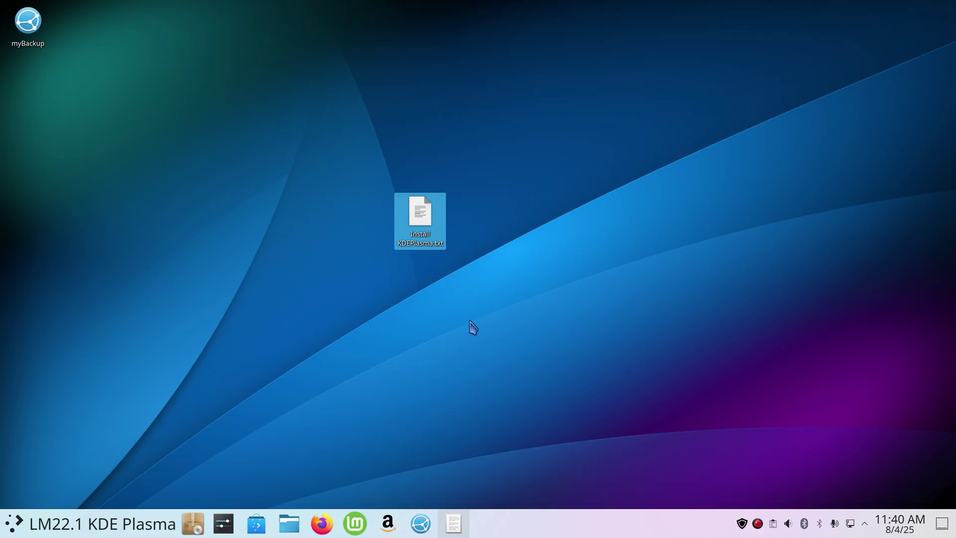
Open Configure Display Settings from the desktop menu, look it over, and close it.
{"action": "left_click", "coordinate": [507, 158]}
{"action": "right_click", "coordinate": [505, 152]}
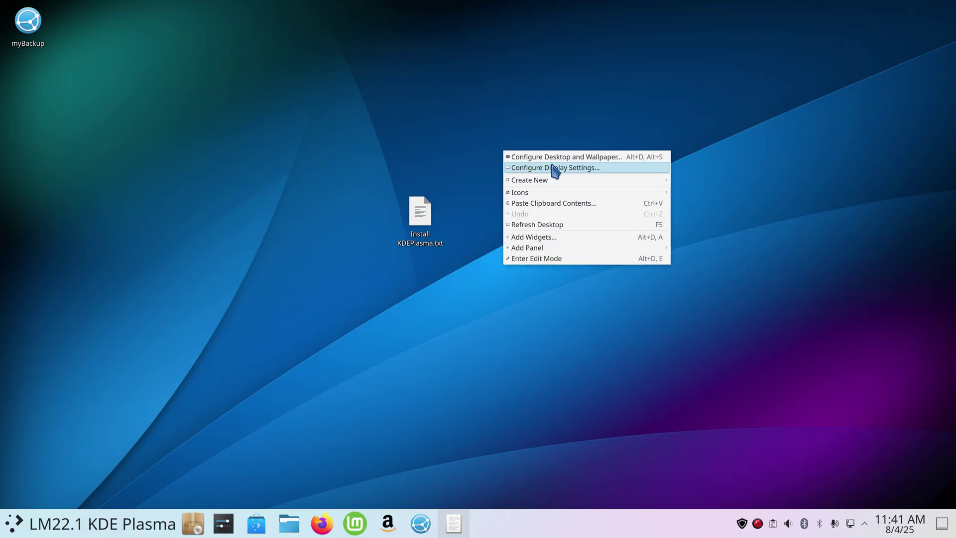
{"action": "left_click", "coordinate": [585, 170]}
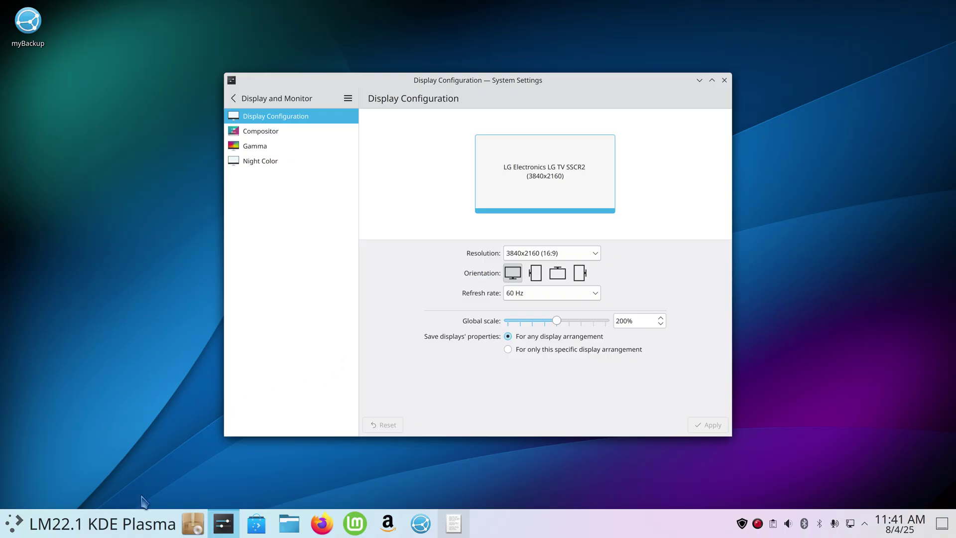
{"action": "left_click", "coordinate": [724, 81]}
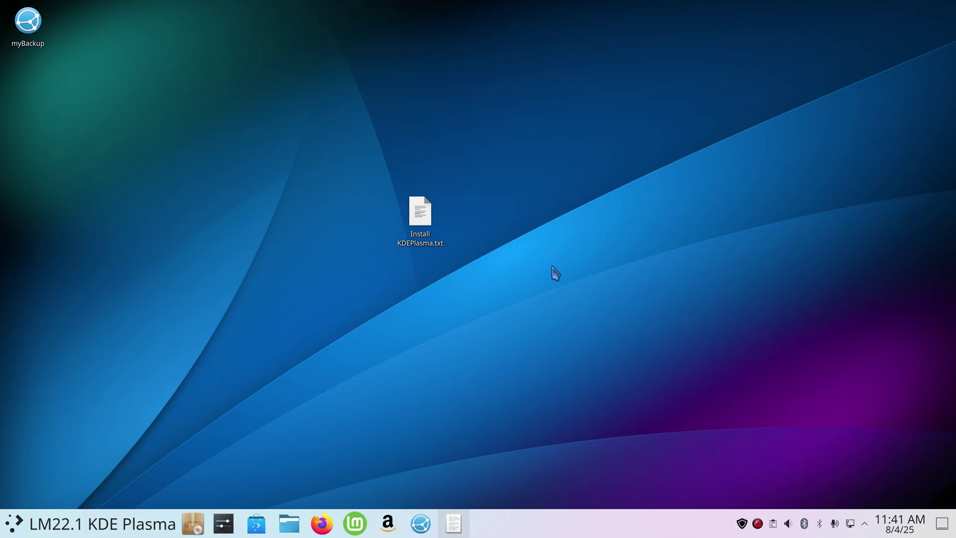
Restore the Kate install notes from the taskbar, move the window up-right, then close it.
{"action": "left_click", "coordinate": [455, 525]}
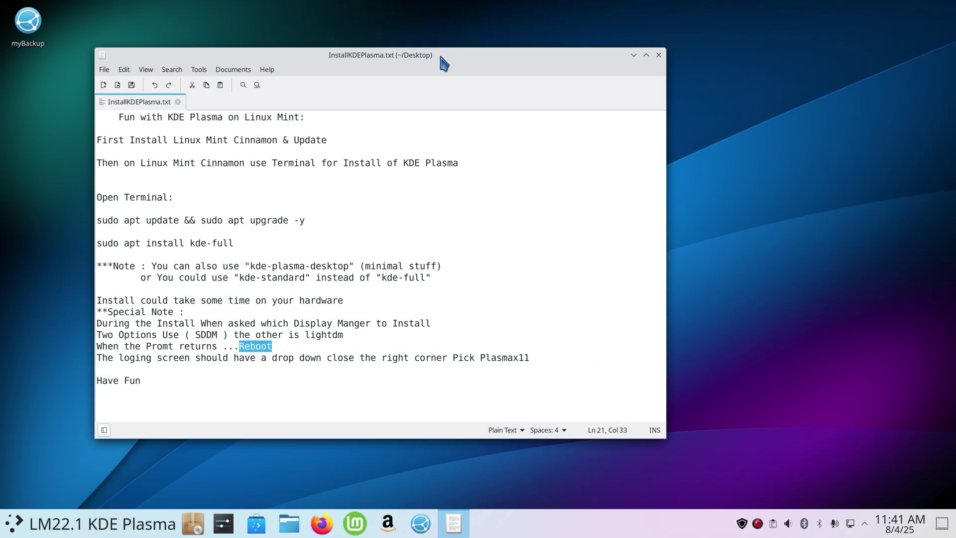
{"action": "left_click_drag", "start_coordinate": [441, 58], "coordinate": [524, 36]}
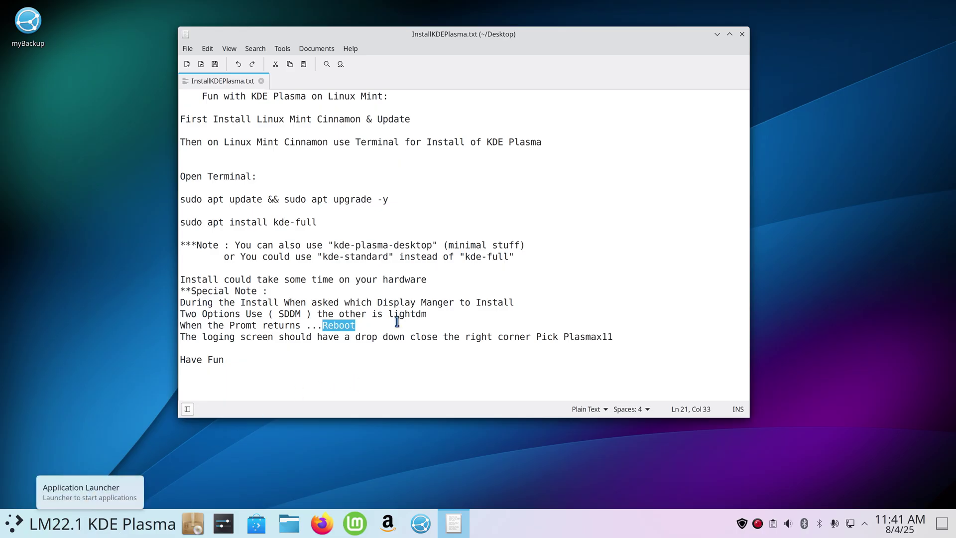
{"action": "left_click", "coordinate": [742, 34]}
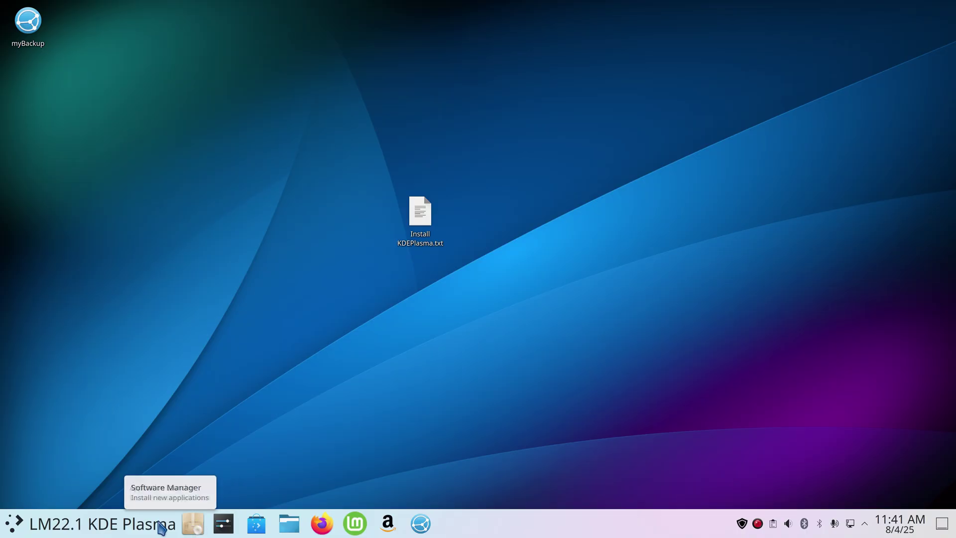
Search the launcher for 'soft' and bring up Software Manager's context menu.
{"action": "left_click", "coordinate": [19, 527]}
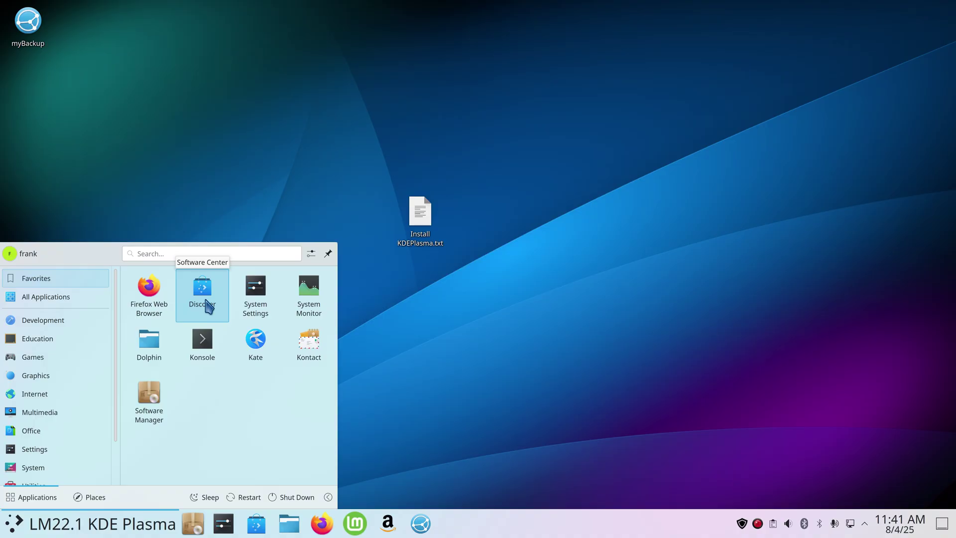
{"action": "left_click", "coordinate": [164, 253]}
{"action": "type", "text": "soft"}
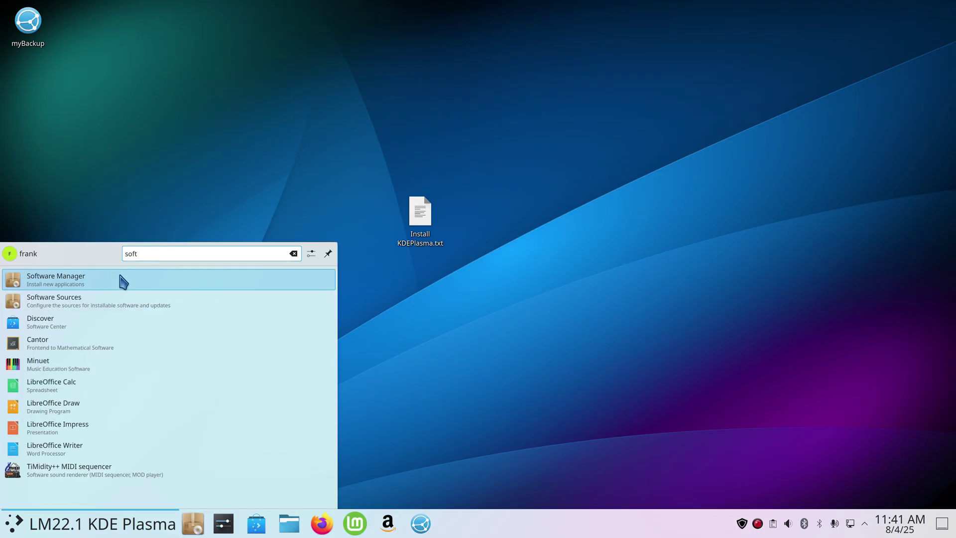
{"action": "right_click", "coordinate": [100, 280]}
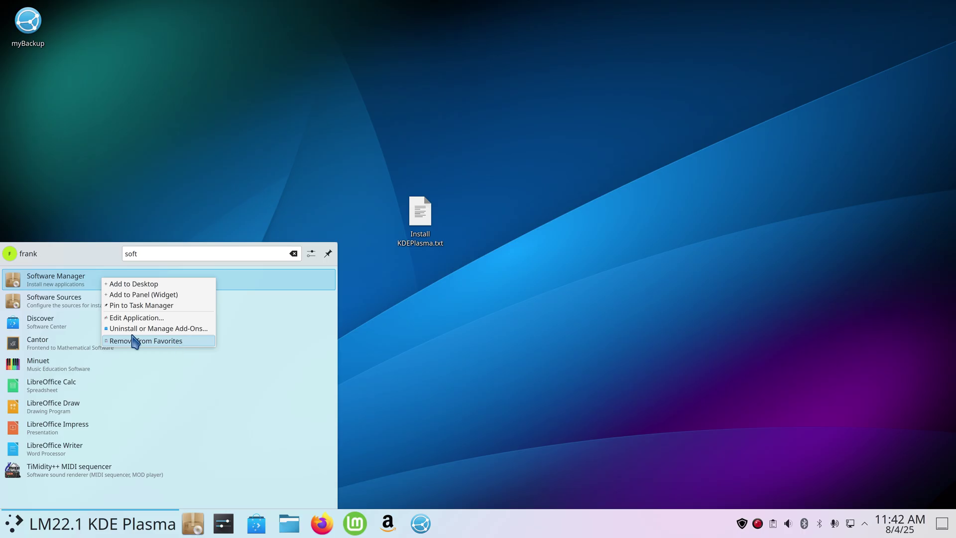
Open Software Sources, authenticate with the account password, review the mirrors, and close it.
{"action": "left_click", "coordinate": [62, 298]}
{"action": "left_click", "coordinate": [63, 300]}
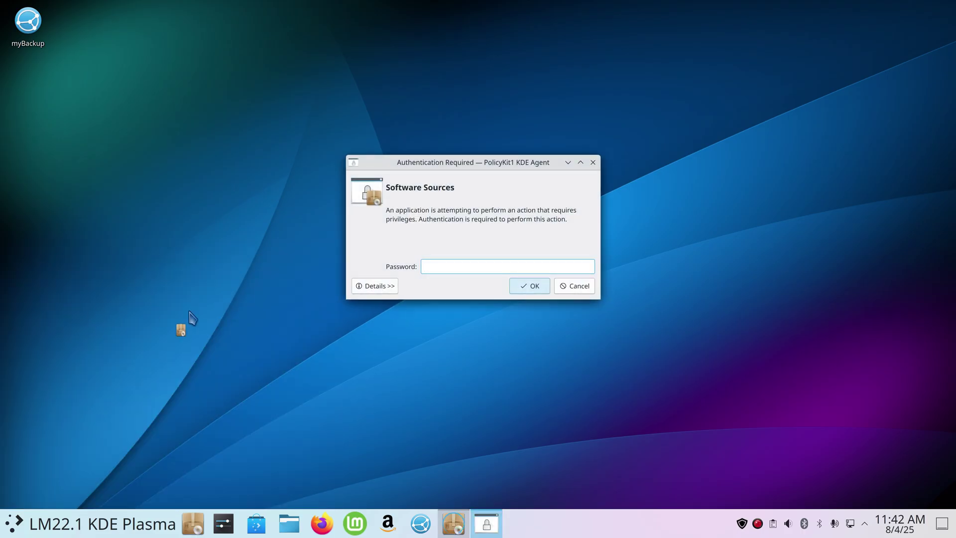
{"action": "type", "text": "******"}
{"action": "key", "text": "Return"}
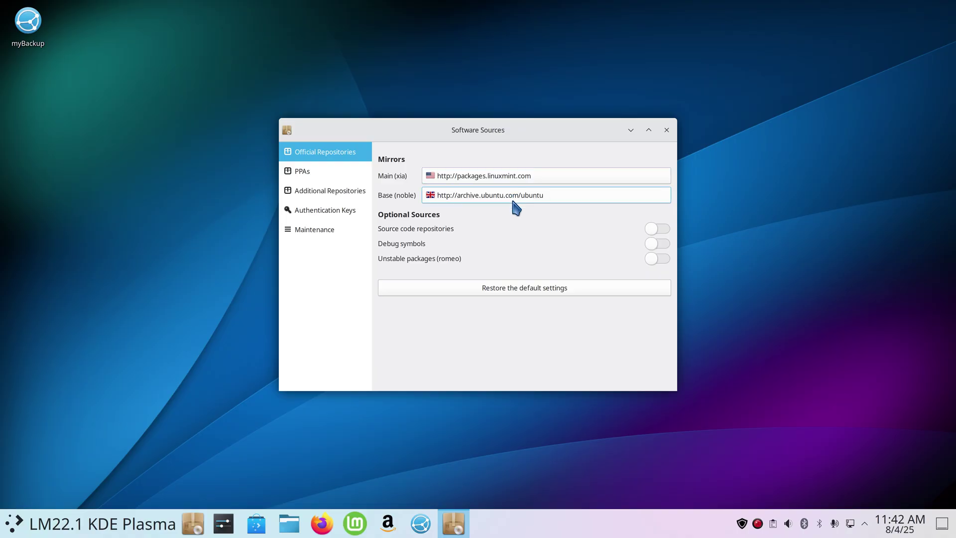
{"action": "left_click", "coordinate": [666, 130]}
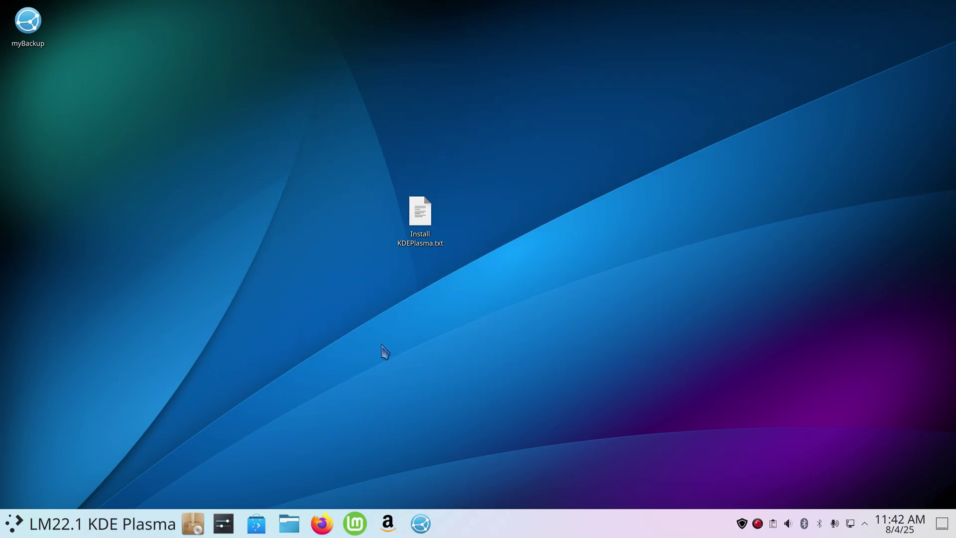
Launch the Web Apps manager from the launcher's Internet category.
{"action": "left_click", "coordinate": [13, 528]}
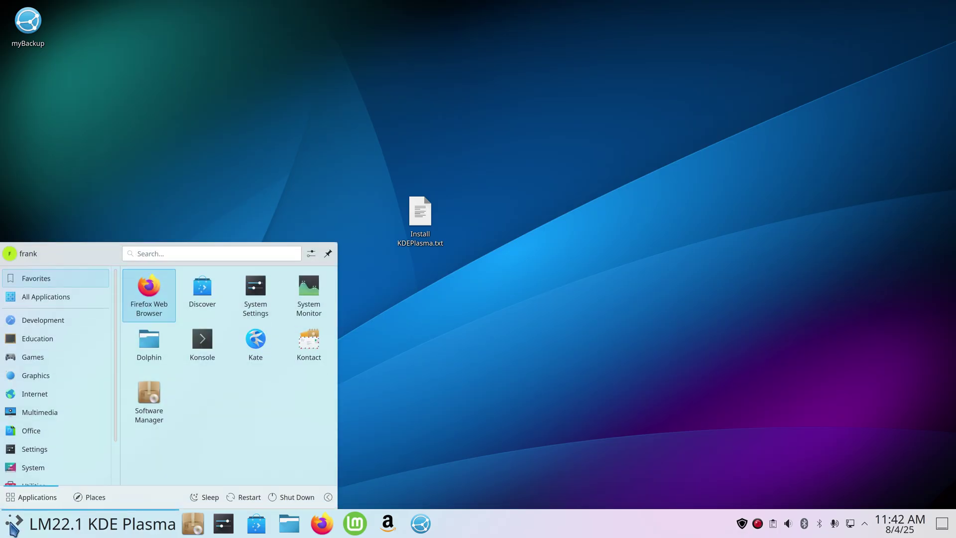
{"action": "mouse_move", "coordinate": [58, 392]}
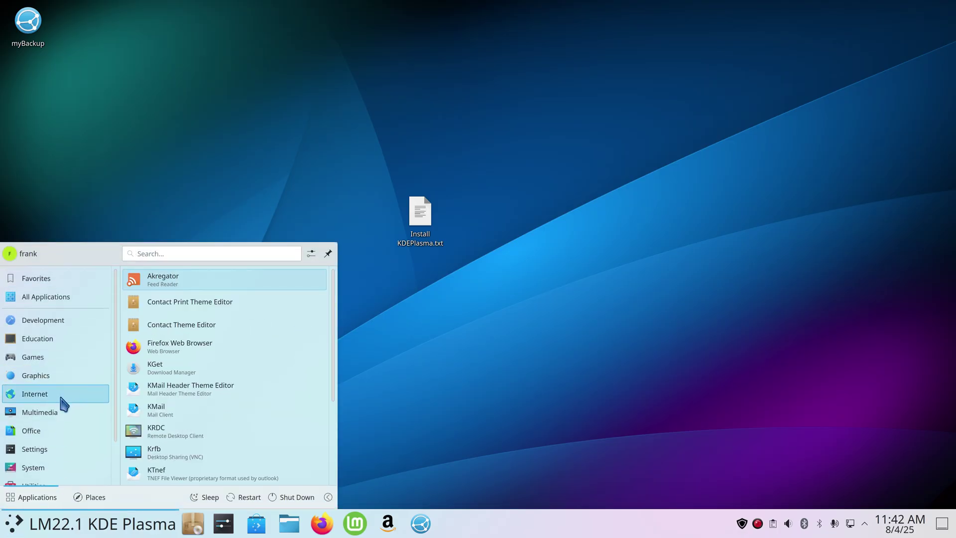
{"action": "scroll", "coordinate": [225, 419], "scroll_direction": "down", "scroll_amount": 3}
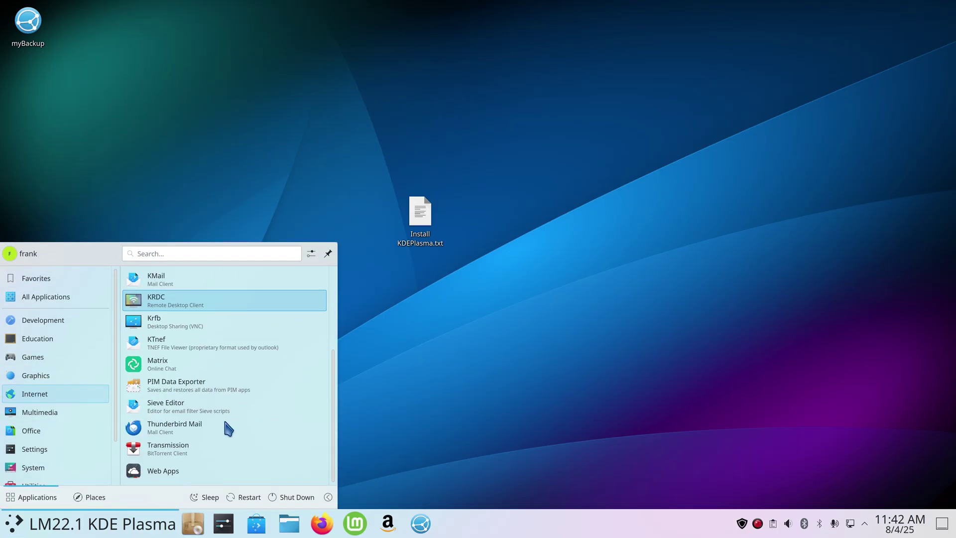
{"action": "left_click", "coordinate": [187, 469]}
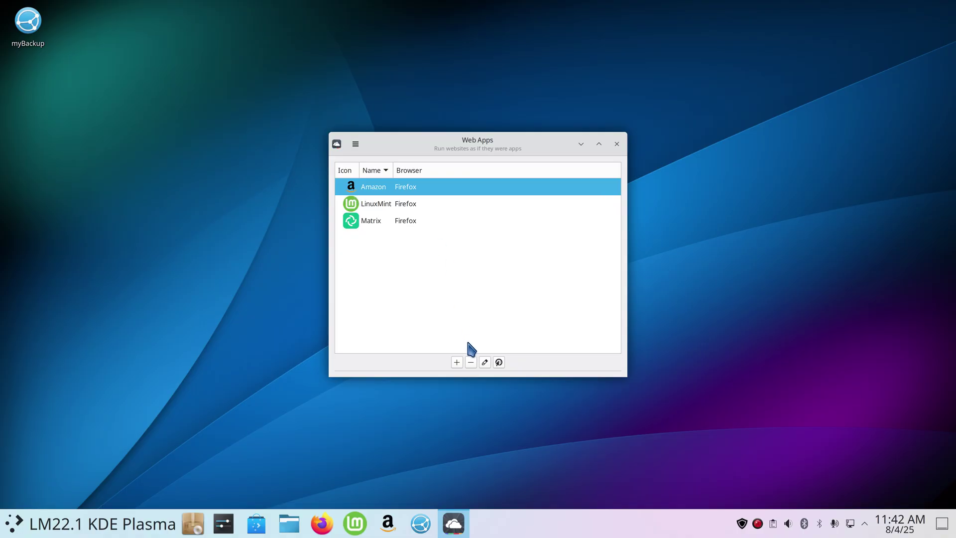
{"action": "left_click", "coordinate": [457, 363]}
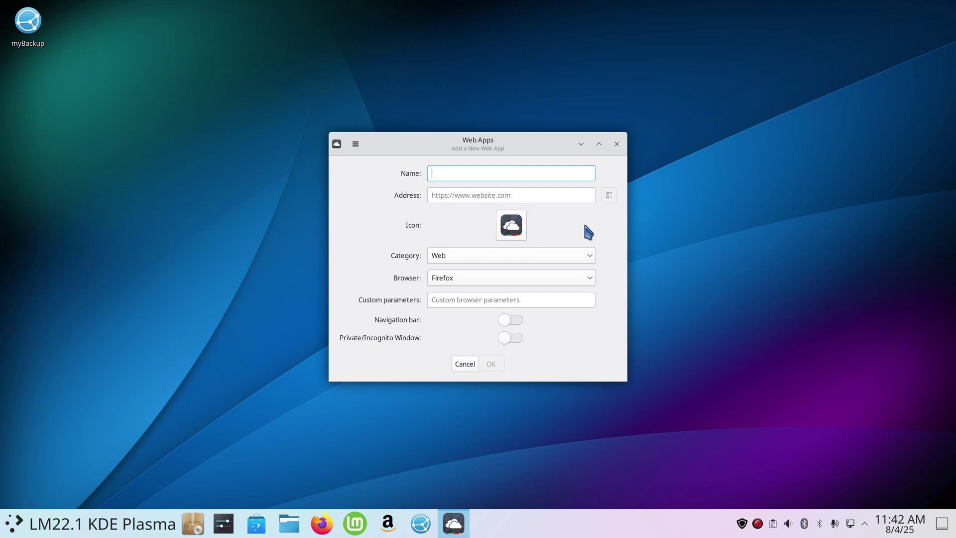
{"action": "left_click", "coordinate": [513, 230]}
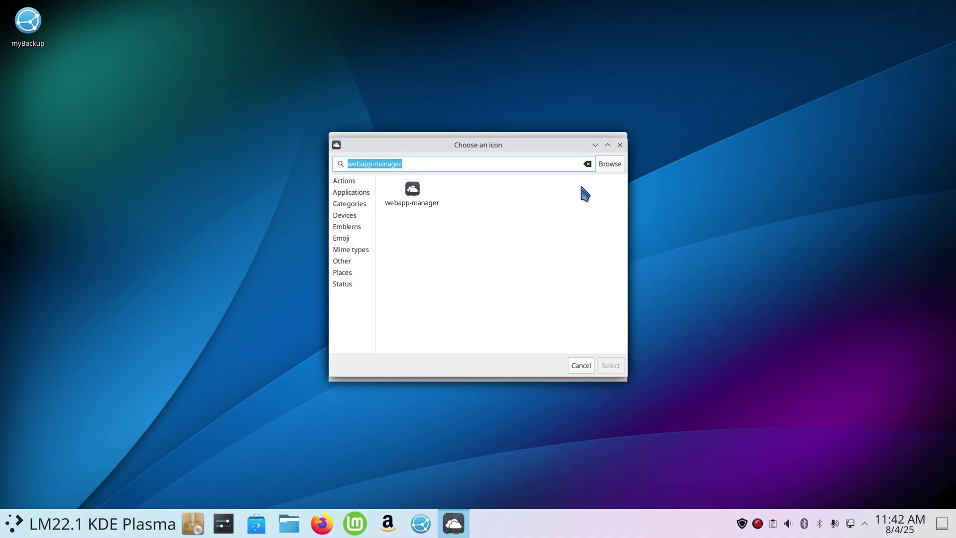
{"action": "left_click", "coordinate": [581, 363]}
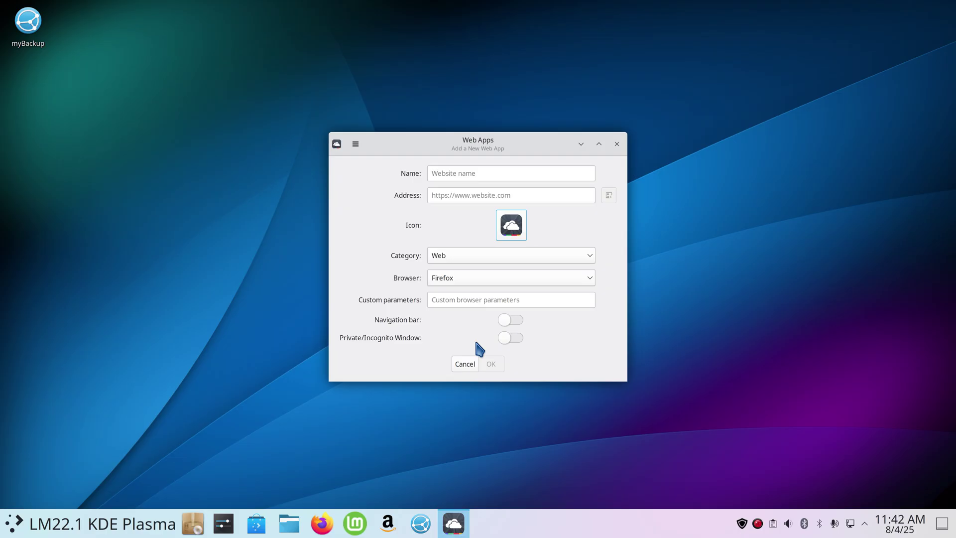
{"action": "left_click", "coordinate": [467, 364]}
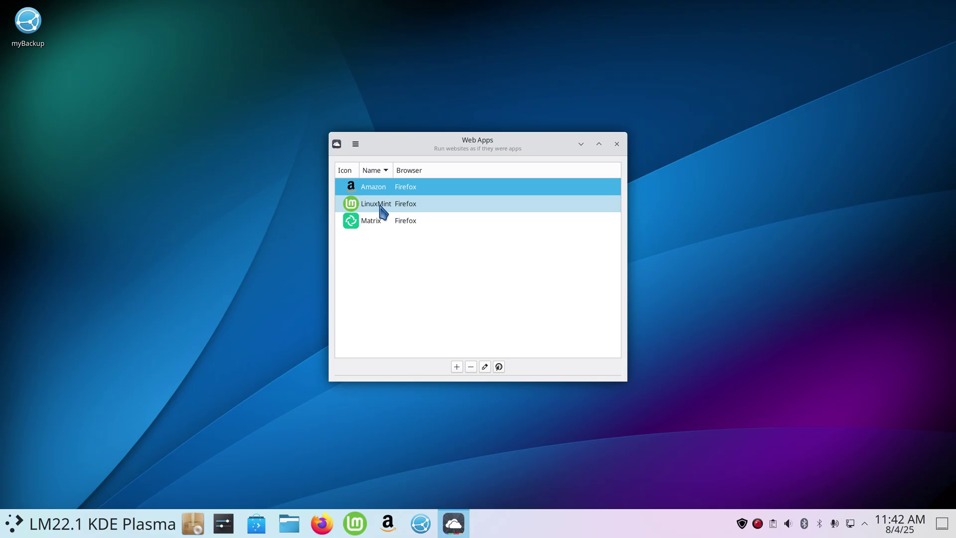
Delete the LinuxMint web app and unpin the blank launcher from the taskbar.
{"action": "left_click", "coordinate": [396, 207]}
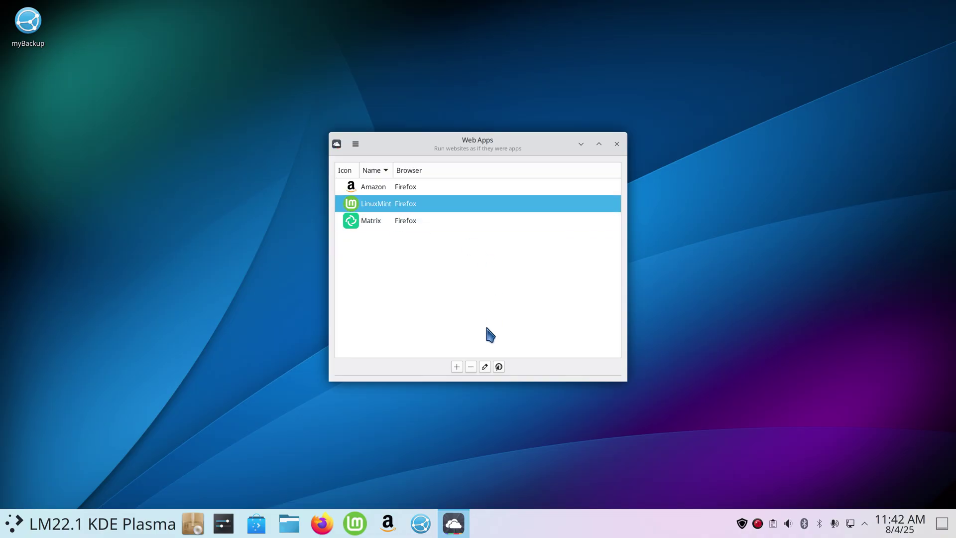
{"action": "left_click", "coordinate": [470, 368]}
{"action": "left_click", "coordinate": [540, 294]}
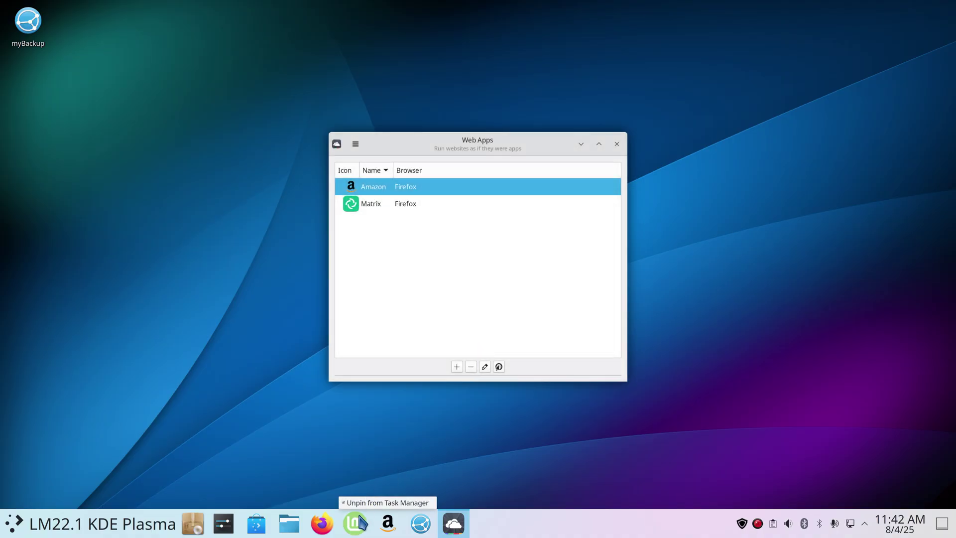
{"action": "left_click", "coordinate": [360, 503]}
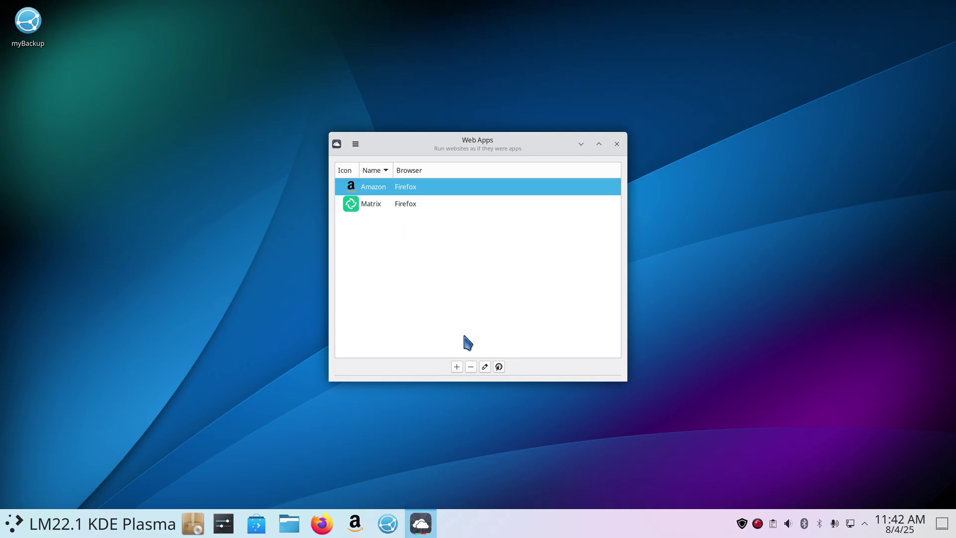
{"action": "left_click", "coordinate": [457, 367]}
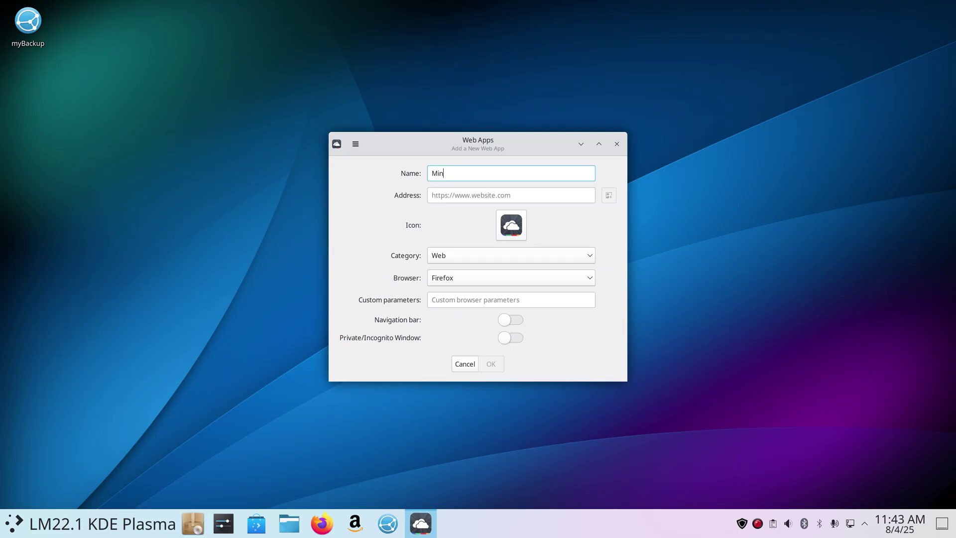
{"action": "left_click", "coordinate": [453, 194]}
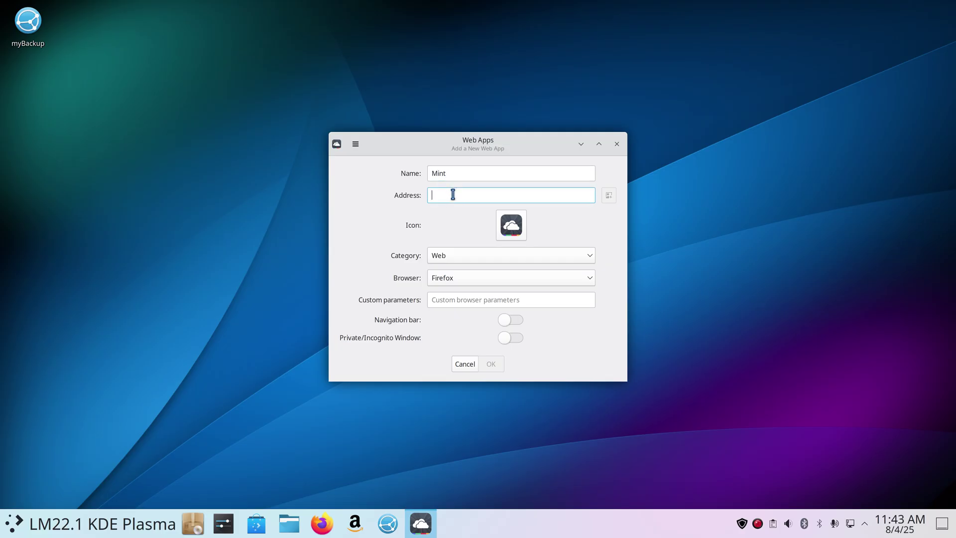
{"action": "type", "text": "www.linuxmint.com"}
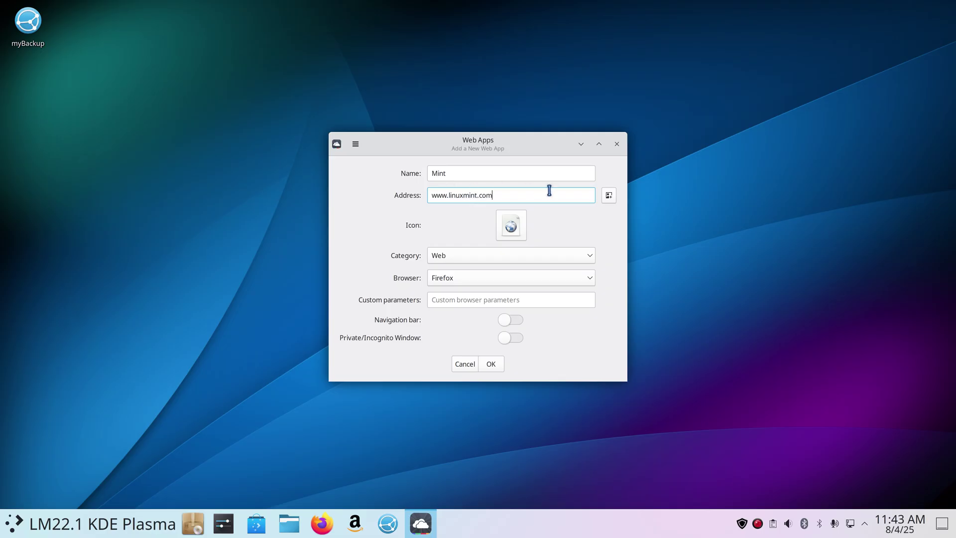
{"action": "left_click", "coordinate": [606, 199]}
{"action": "left_click", "coordinate": [389, 214]}
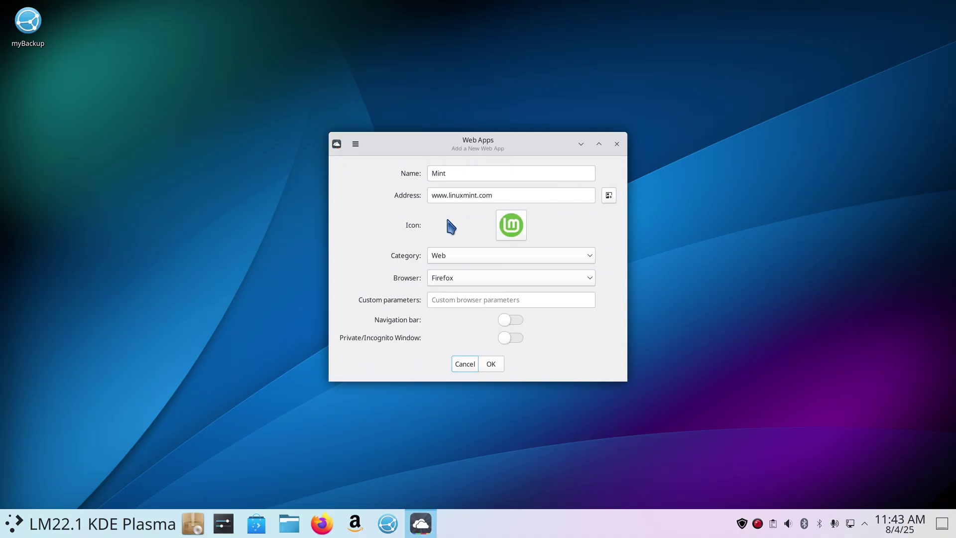
{"action": "left_click", "coordinate": [515, 320]}
{"action": "left_click", "coordinate": [491, 365]}
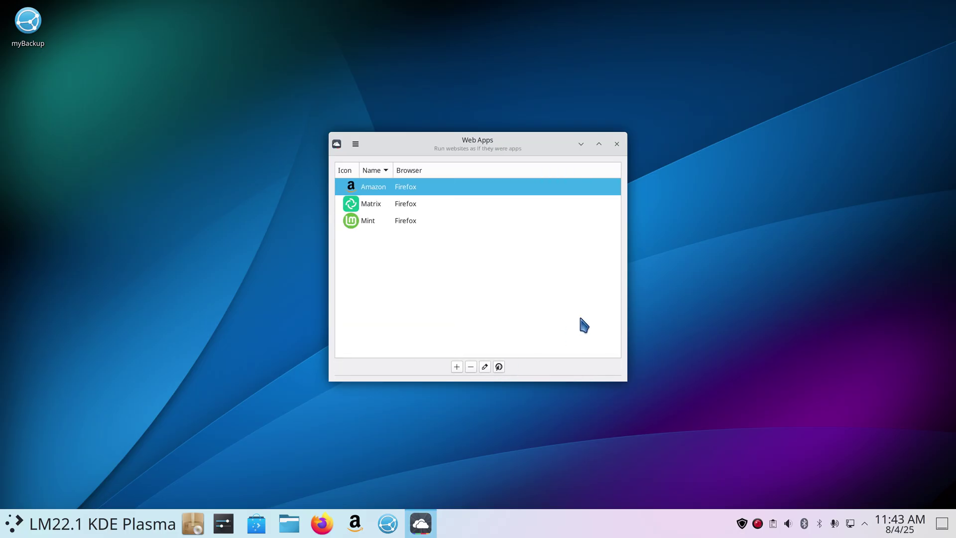
Close Web Apps and pin the Mint web app from the launcher's Web category next to Firefox.
{"action": "left_click", "coordinate": [617, 144]}
{"action": "left_click", "coordinate": [15, 523]}
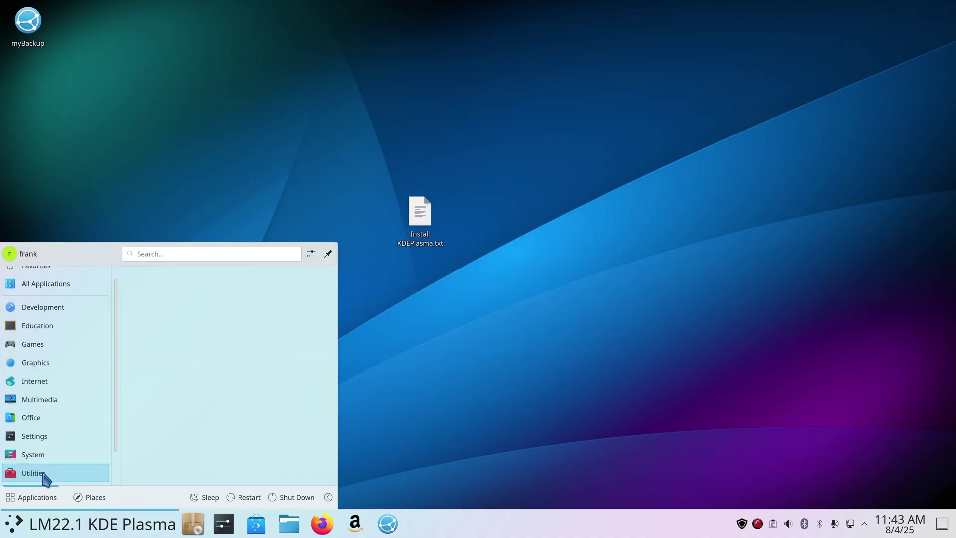
{"action": "scroll", "coordinate": [48, 451], "scroll_direction": "down", "scroll_amount": 1}
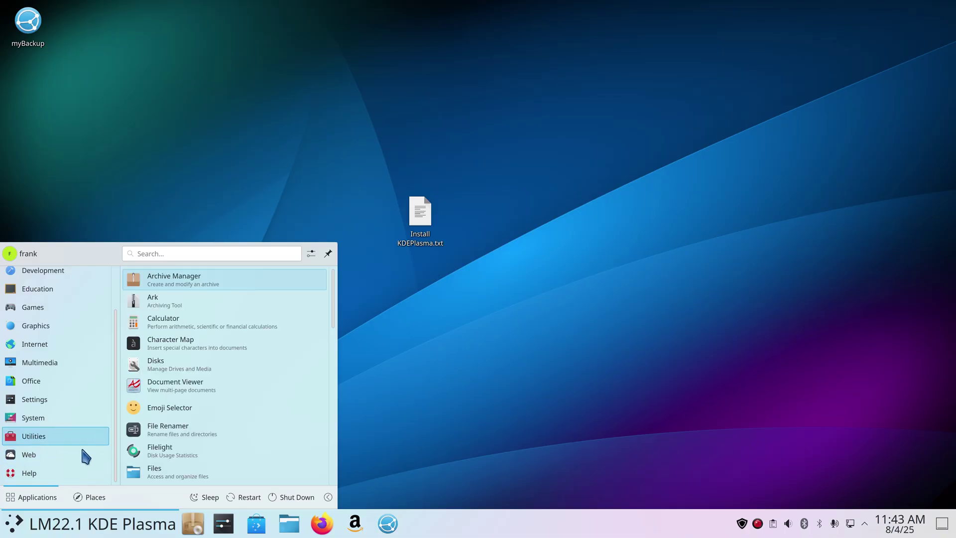
{"action": "mouse_move", "coordinate": [61, 458]}
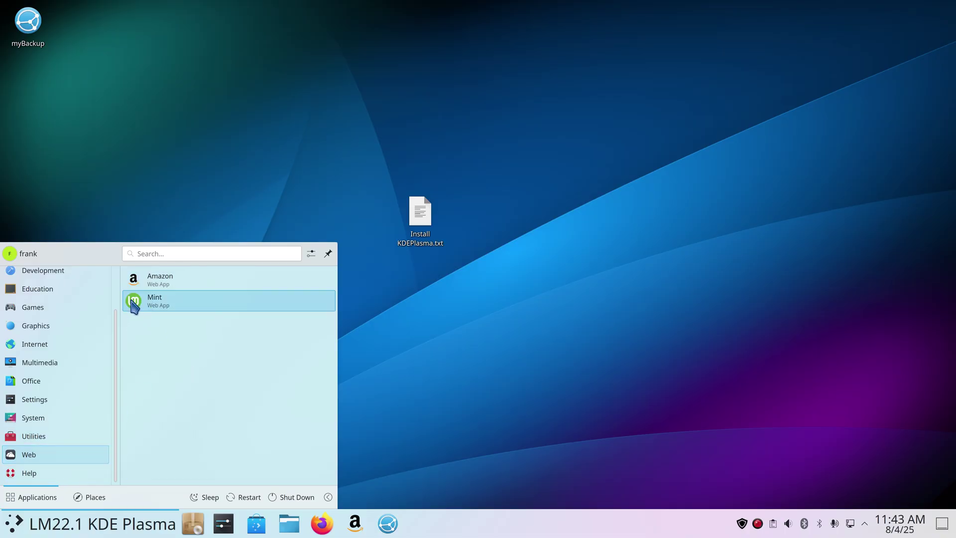
{"action": "left_click_drag", "start_coordinate": [132, 311], "coordinate": [340, 529]}
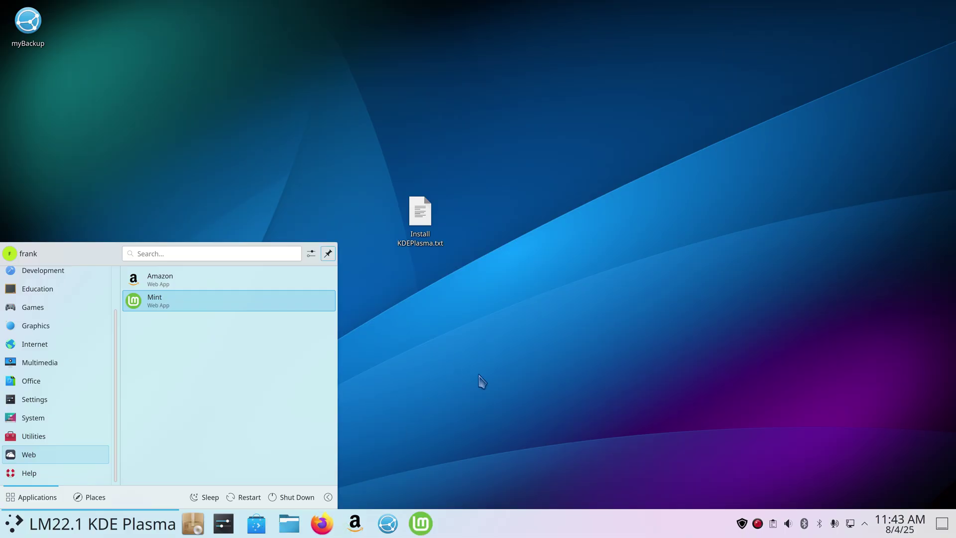
{"action": "left_click", "coordinate": [482, 453]}
{"action": "left_click_drag", "start_coordinate": [421, 523], "coordinate": [356, 520]}
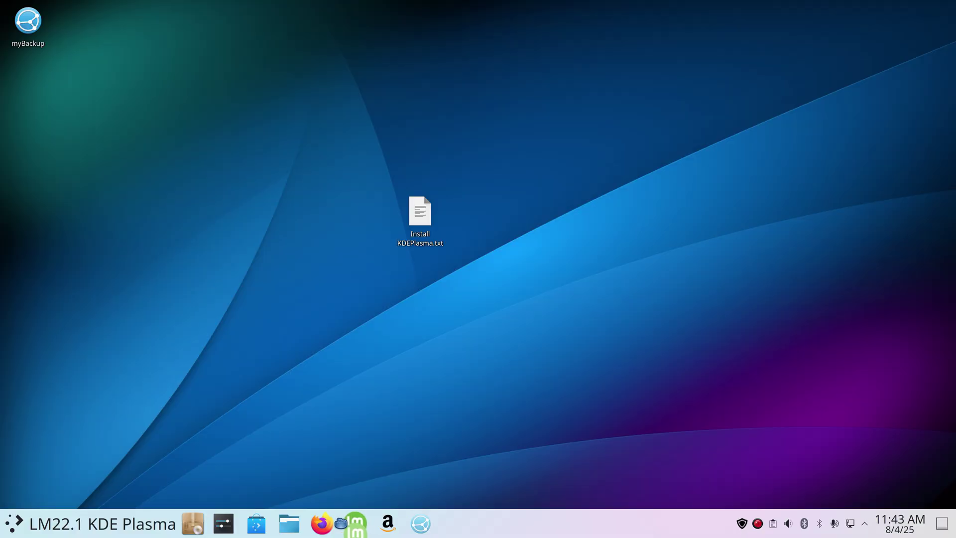
{"action": "left_click", "coordinate": [361, 516]}
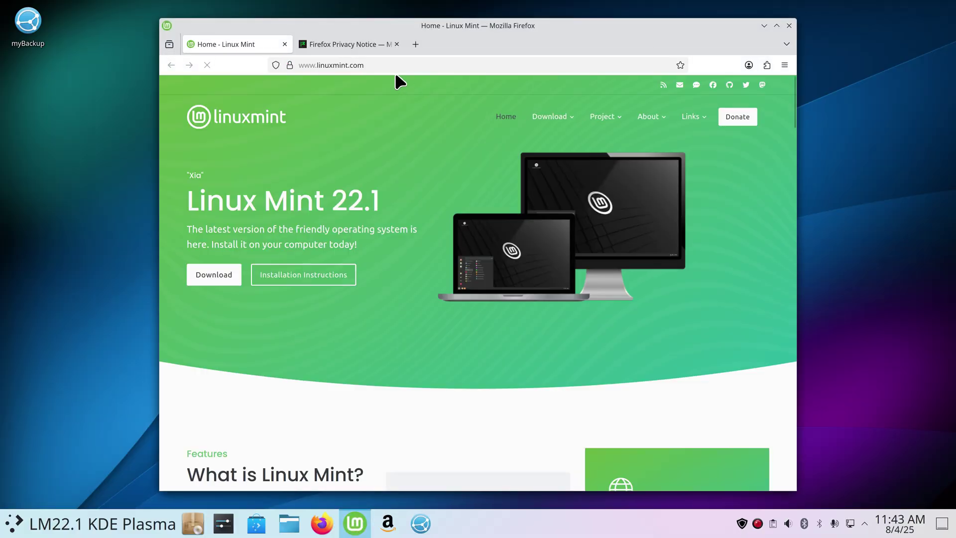
{"action": "left_click", "coordinate": [397, 45]}
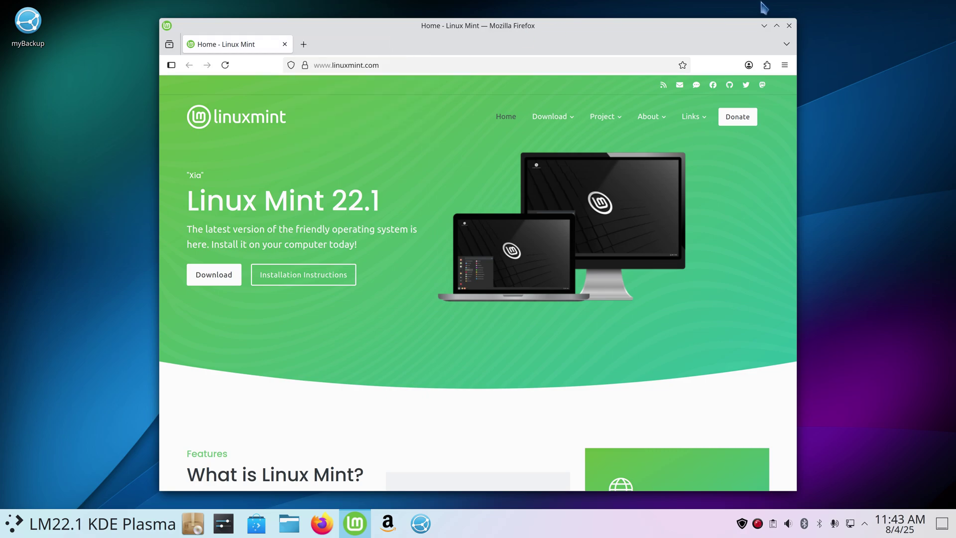
{"action": "left_click", "coordinate": [789, 26]}
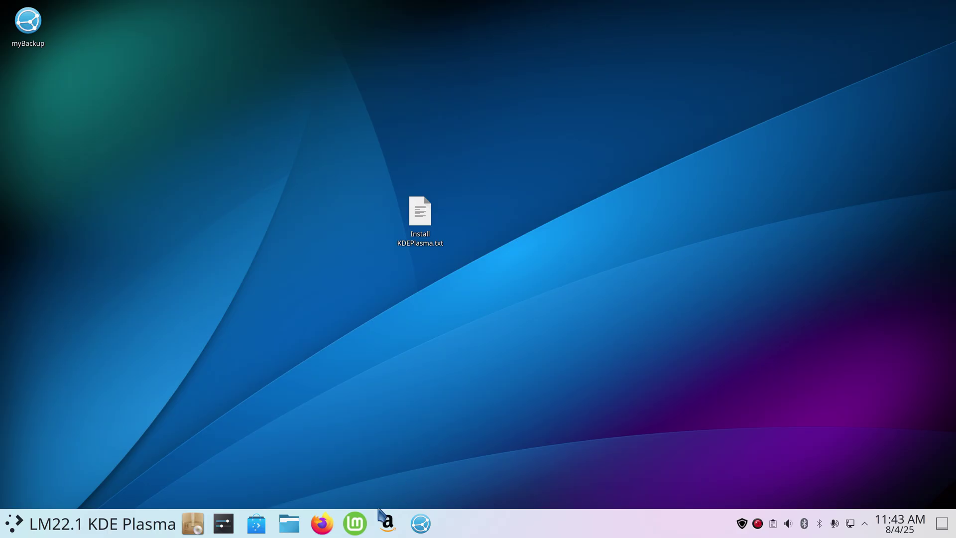
{"action": "left_click", "coordinate": [356, 520]}
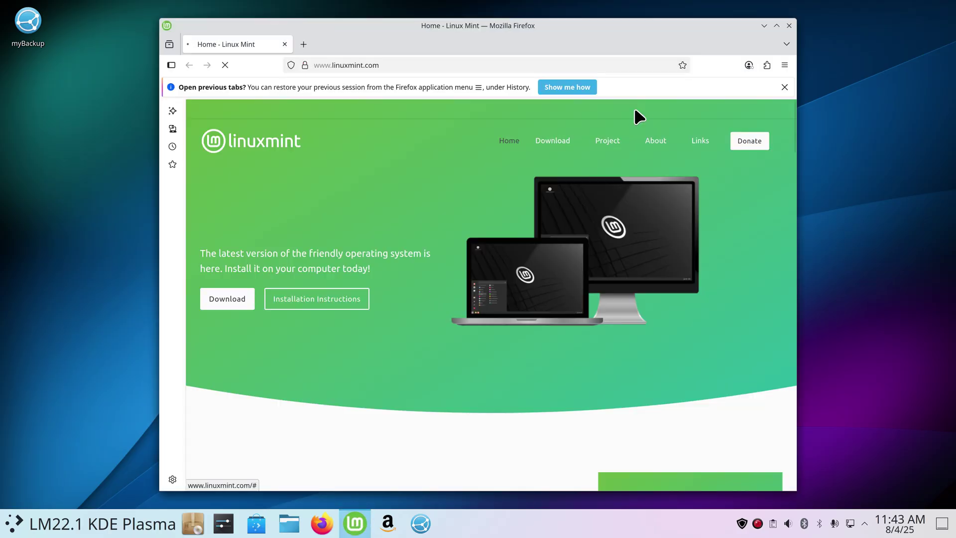
{"action": "left_click", "coordinate": [785, 87]}
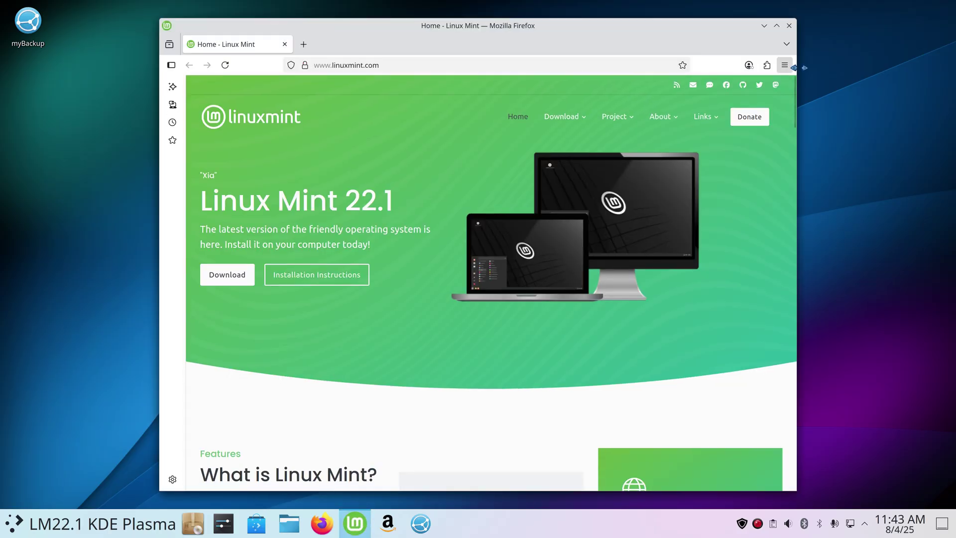
{"action": "left_click", "coordinate": [789, 26]}
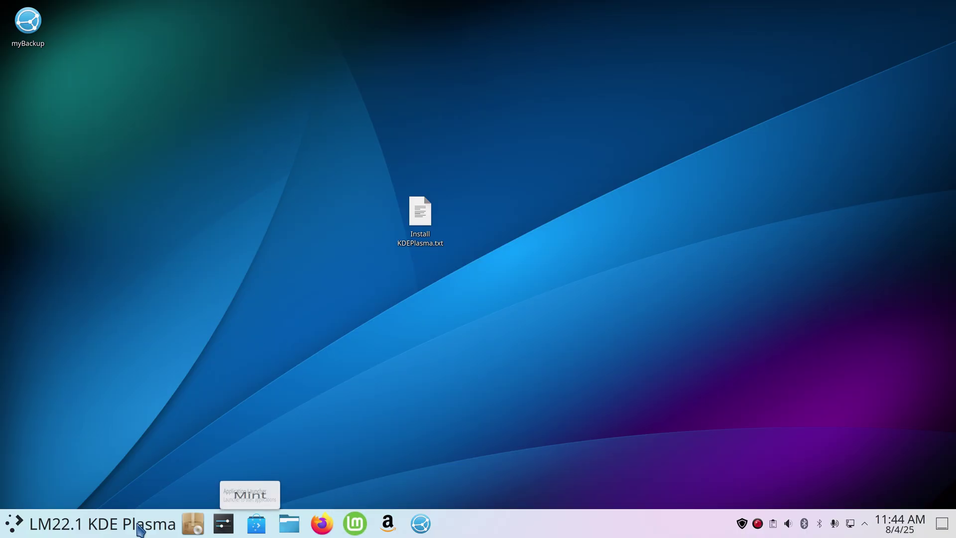
Place an Analog Clock from the Add Widgets list on the desktop's right side.
{"action": "right_click", "coordinate": [228, 249]}
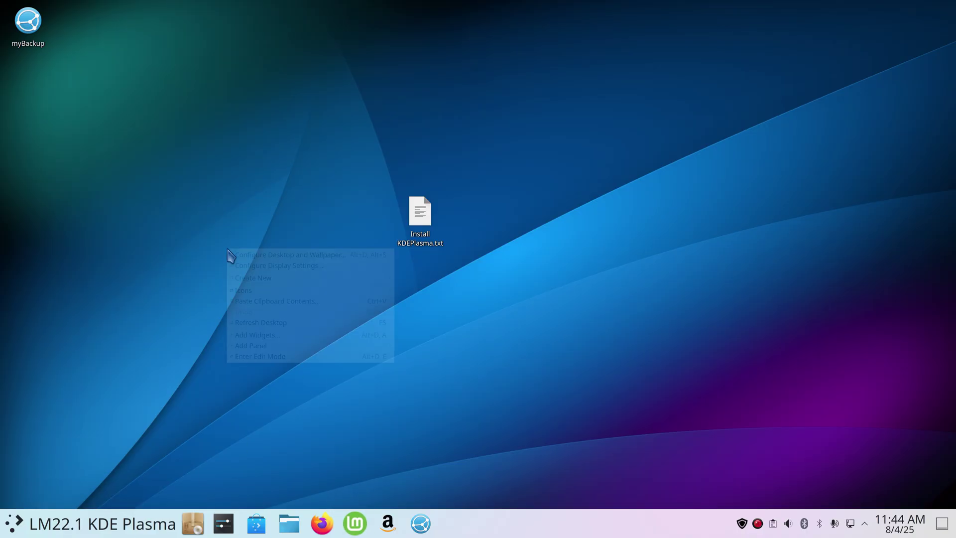
{"action": "left_click", "coordinate": [288, 339]}
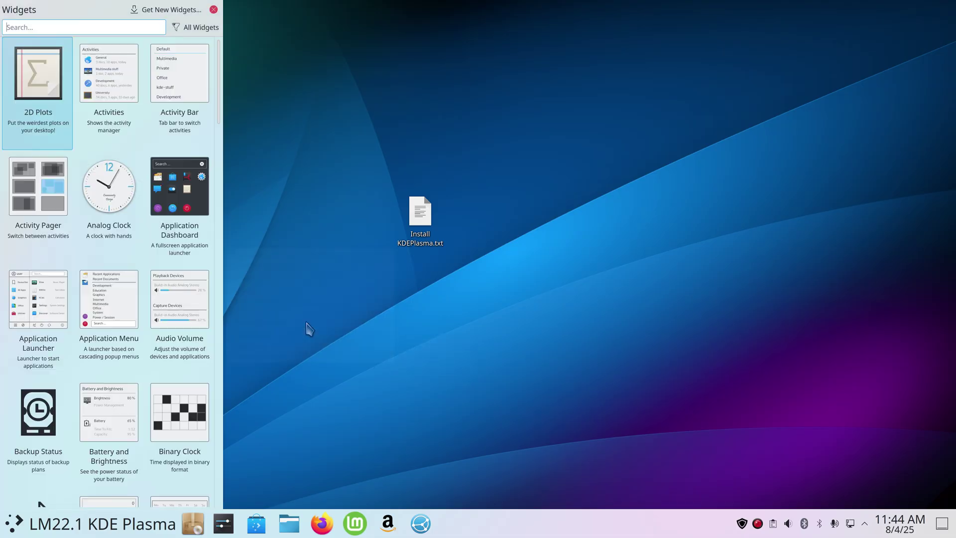
{"action": "left_click_drag", "start_coordinate": [108, 192], "coordinate": [757, 156]}
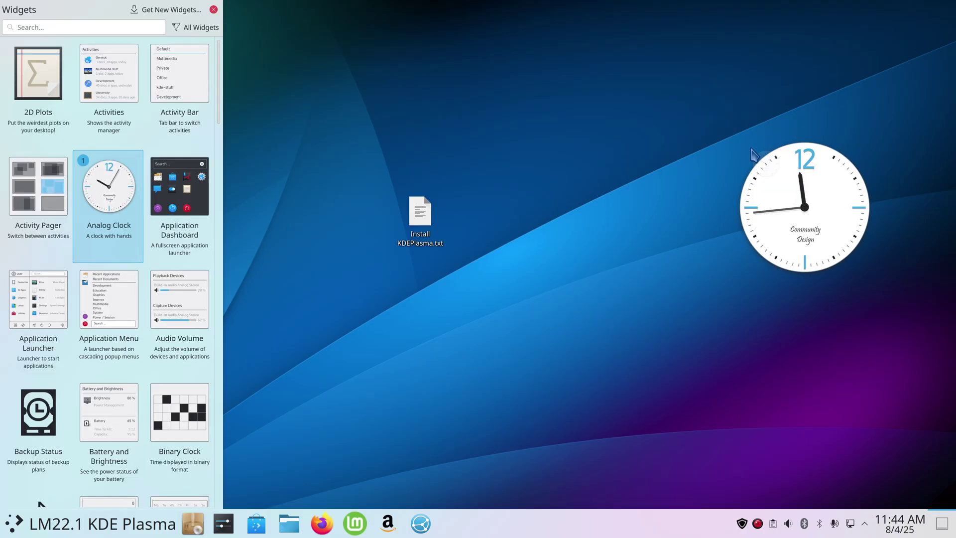
{"action": "left_click", "coordinate": [214, 10]}
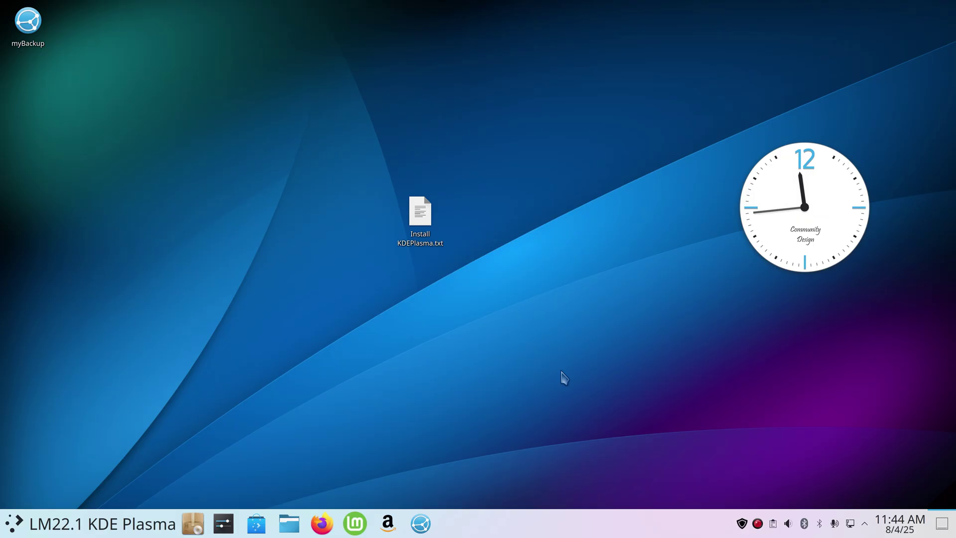
Open InstallKDEPlasma.txt in Xed and highlight the apt update and upgrade command line.
{"action": "double_click", "coordinate": [426, 210]}
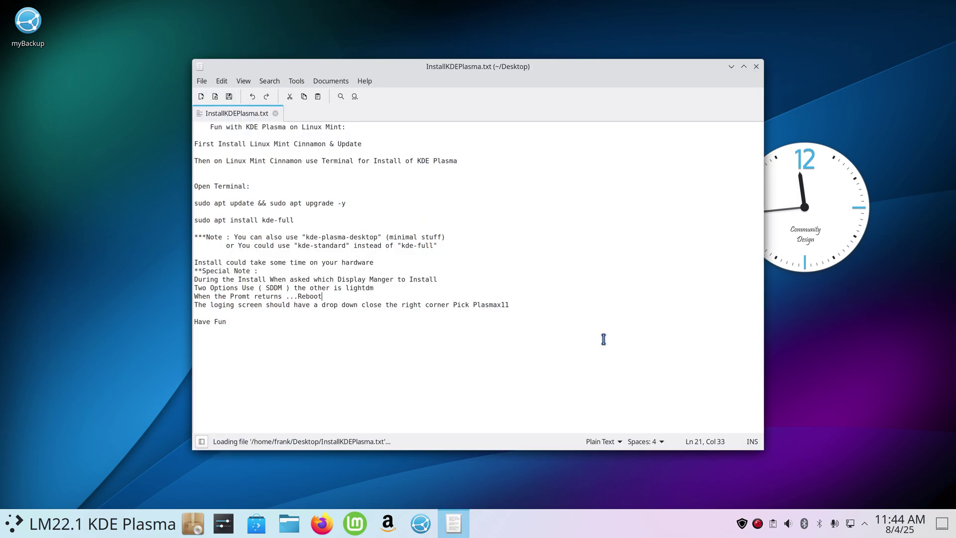
{"action": "scroll", "coordinate": [604, 340], "scroll_direction": "up", "scroll_amount": 2}
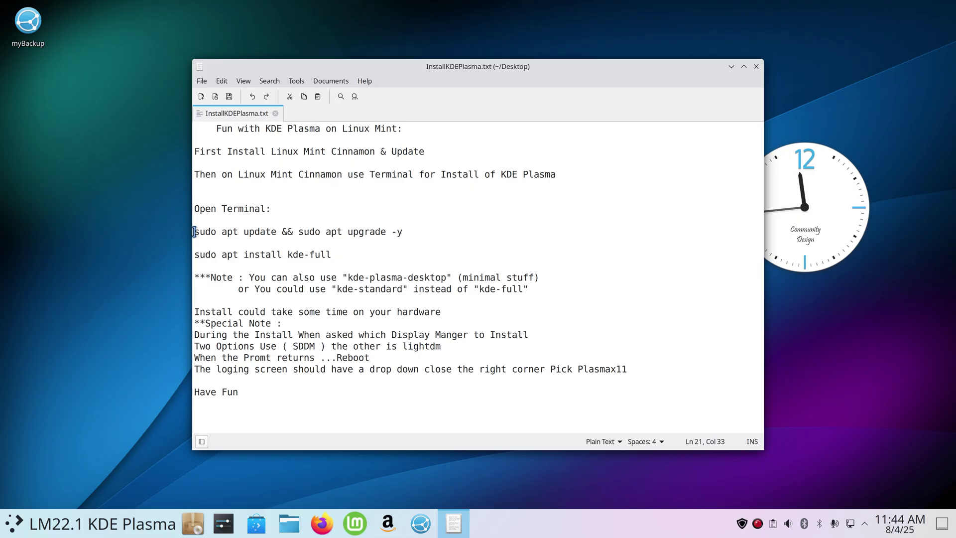
{"action": "left_click_drag", "start_coordinate": [194, 232], "coordinate": [412, 239]}
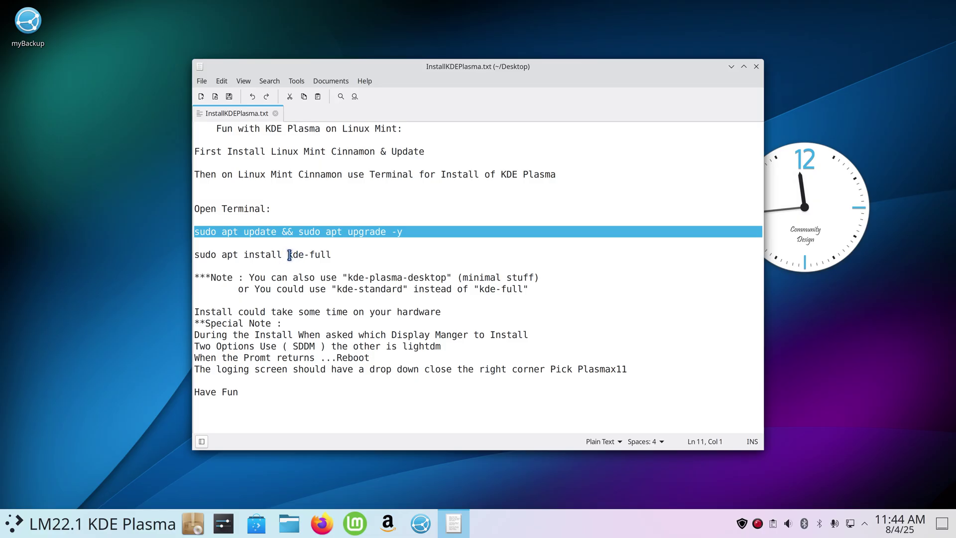
Highlight the kde-full, kde-plasma-desktop and kde-standard package names in turn.
{"action": "left_click_drag", "start_coordinate": [290, 255], "coordinate": [342, 255]}
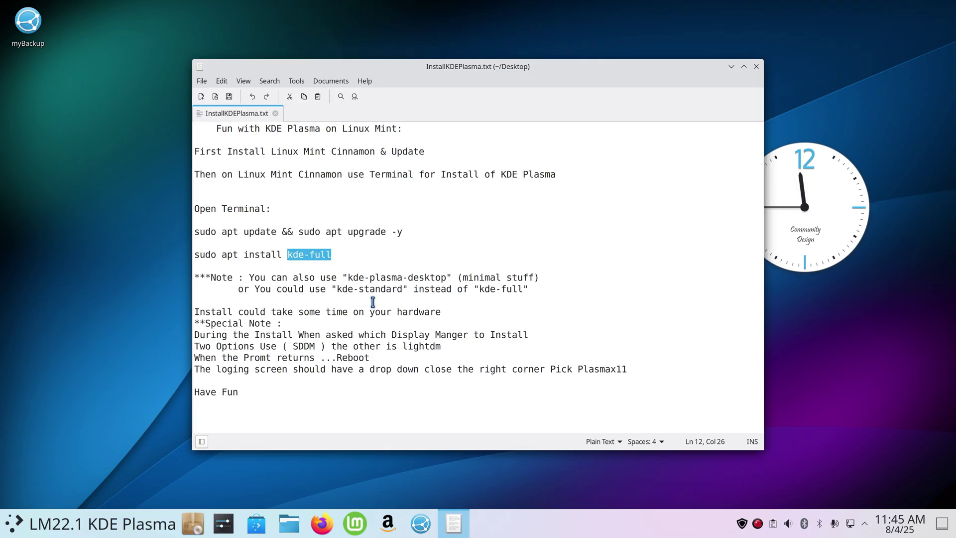
{"action": "left_click", "coordinate": [349, 275]}
{"action": "left_click_drag", "start_coordinate": [349, 275], "coordinate": [447, 277]}
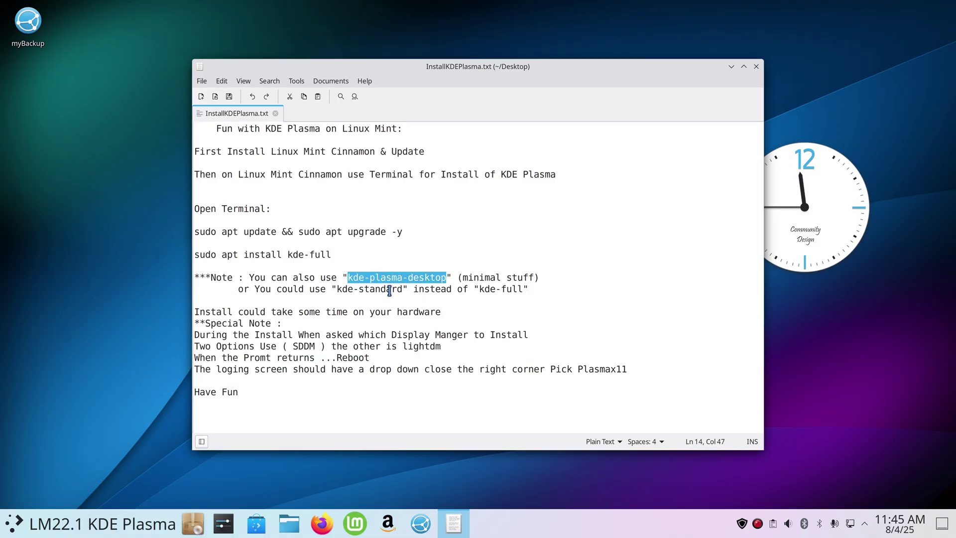
{"action": "left_click_drag", "start_coordinate": [335, 290], "coordinate": [405, 294]}
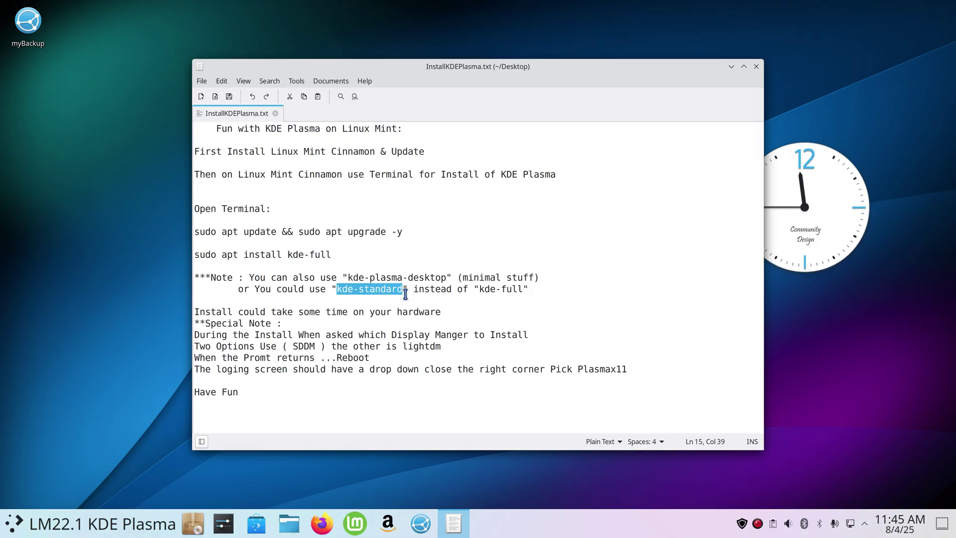
Close the Xed notes window and deselect the InstallKDEPlasma.txt desktop icon.
{"action": "left_click", "coordinate": [757, 66]}
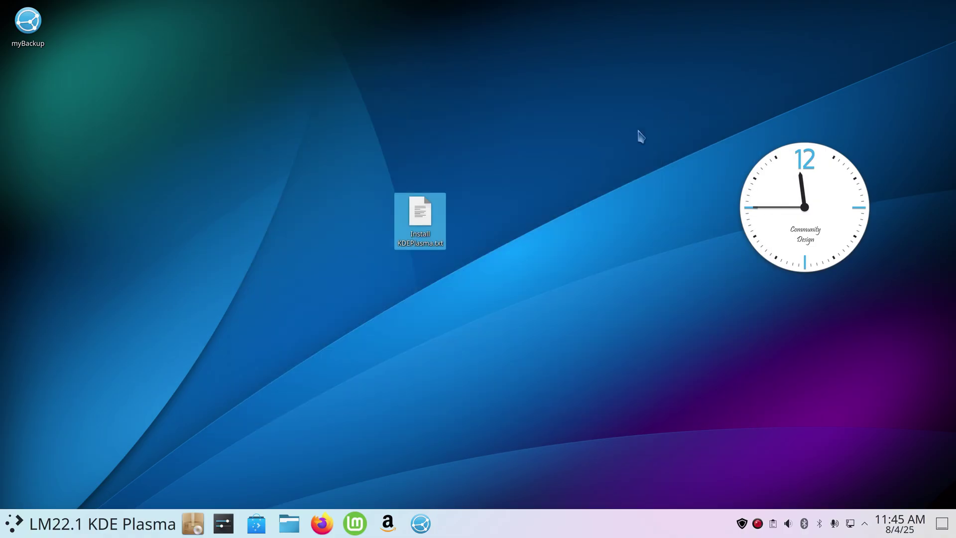
{"action": "left_click", "coordinate": [452, 391]}
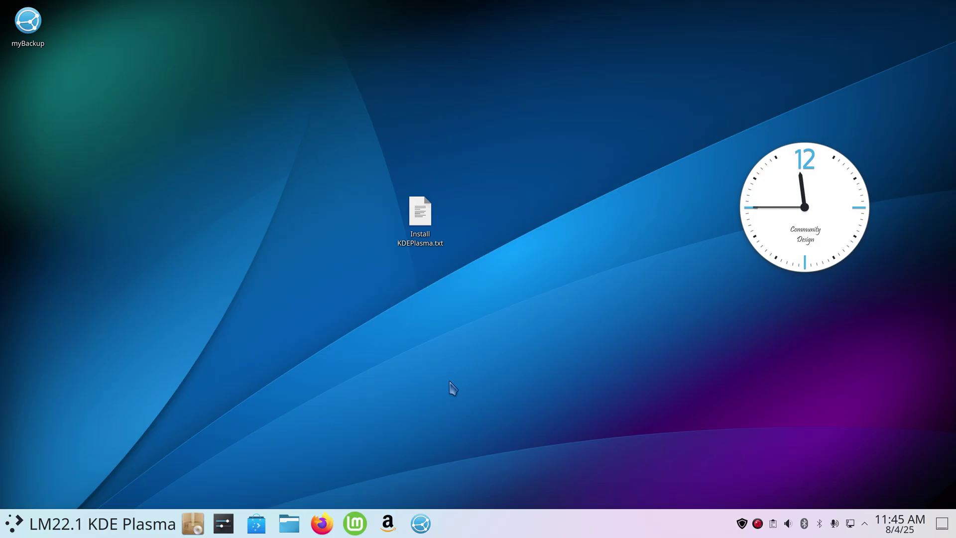